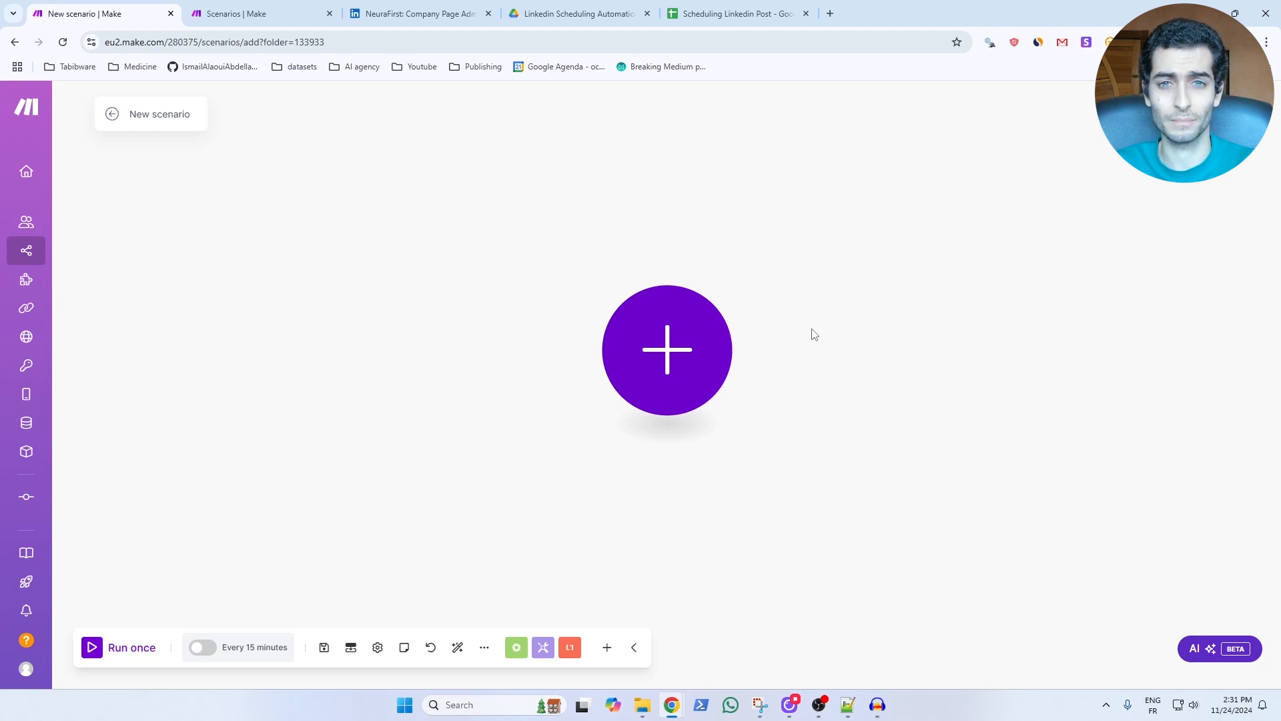
# Add LinkedIn's Create an Organization Text Post module as the first module of the new scenario.
pyautogui.click(674, 348)
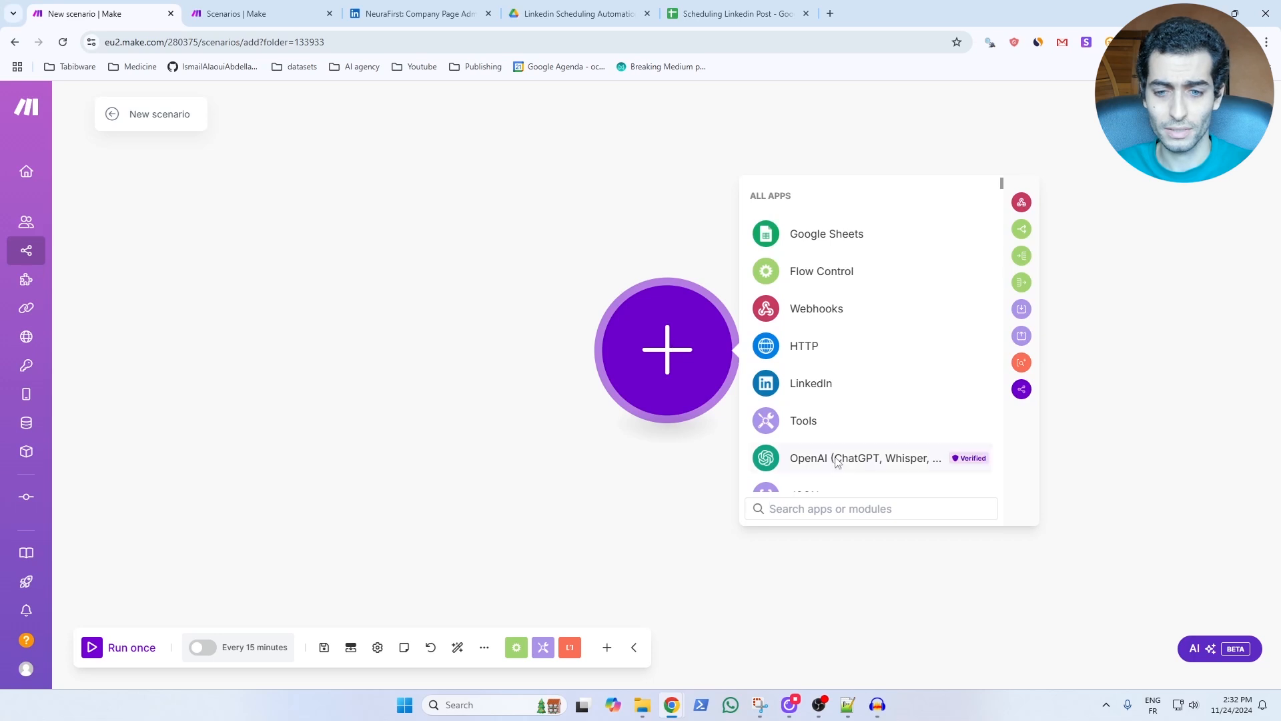
pyautogui.click(810, 391)
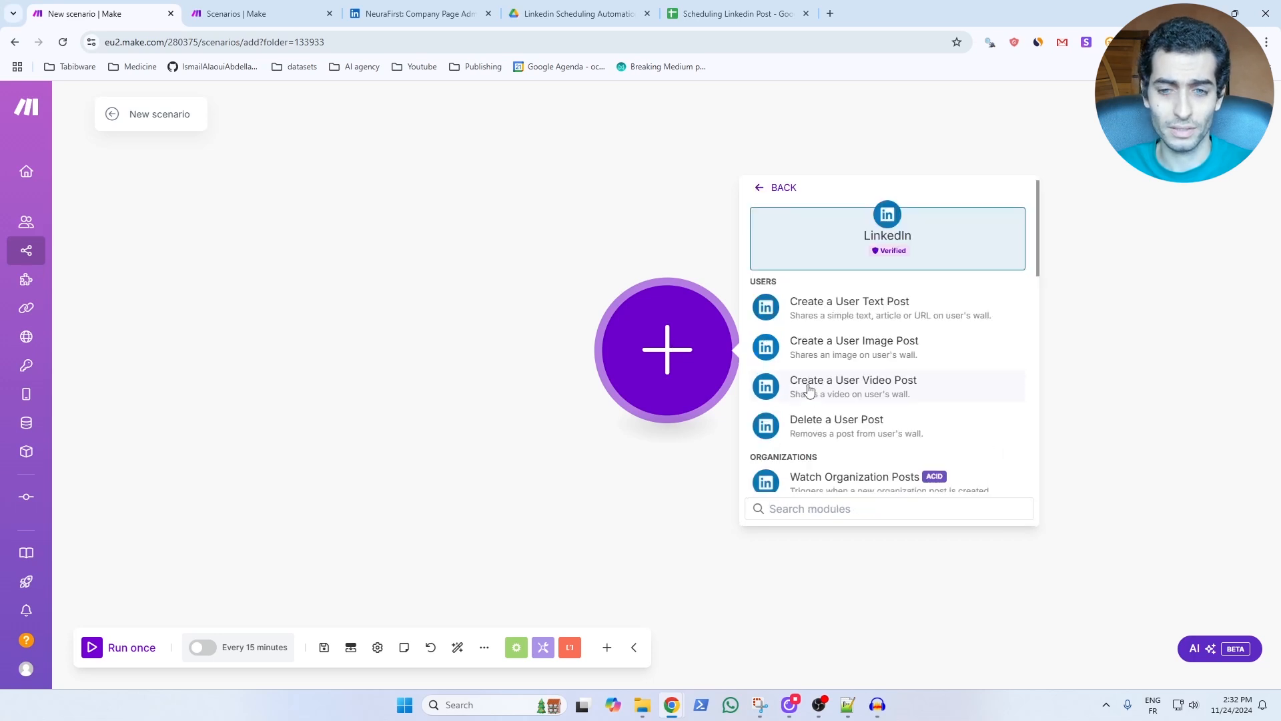
pyautogui.scroll(-3, 807, 334)
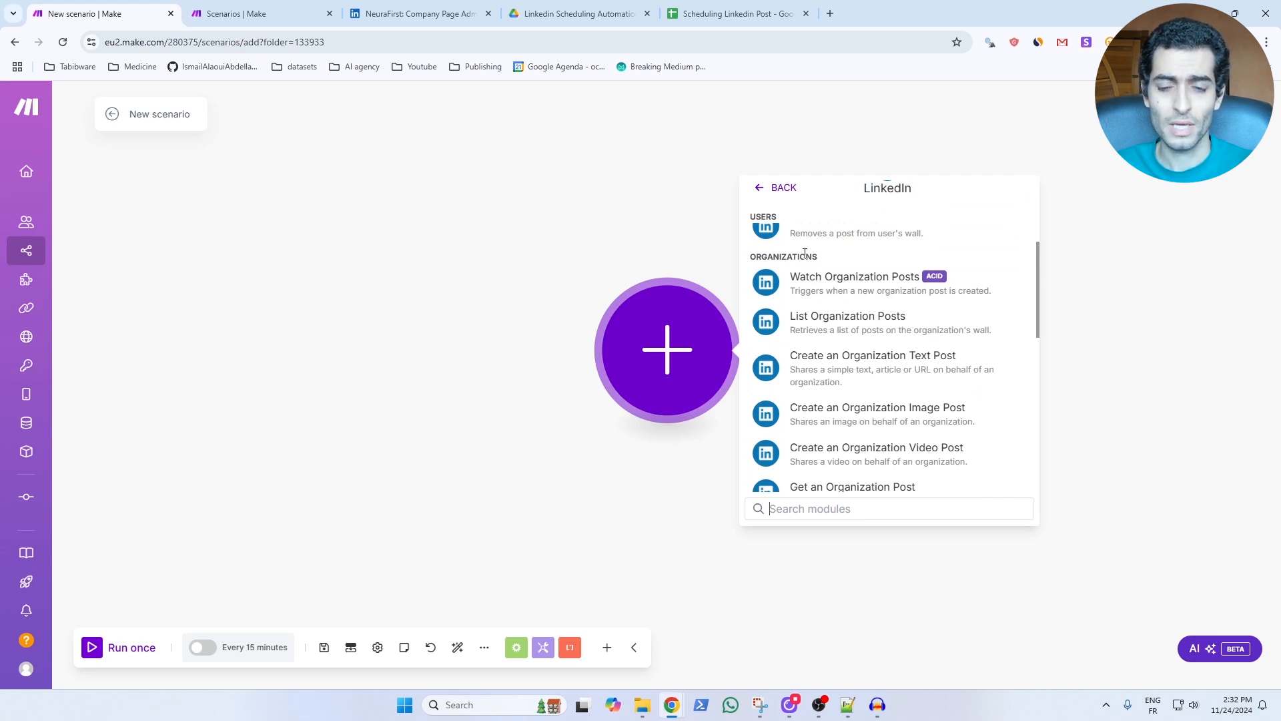
pyautogui.scroll(3, 802, 253)
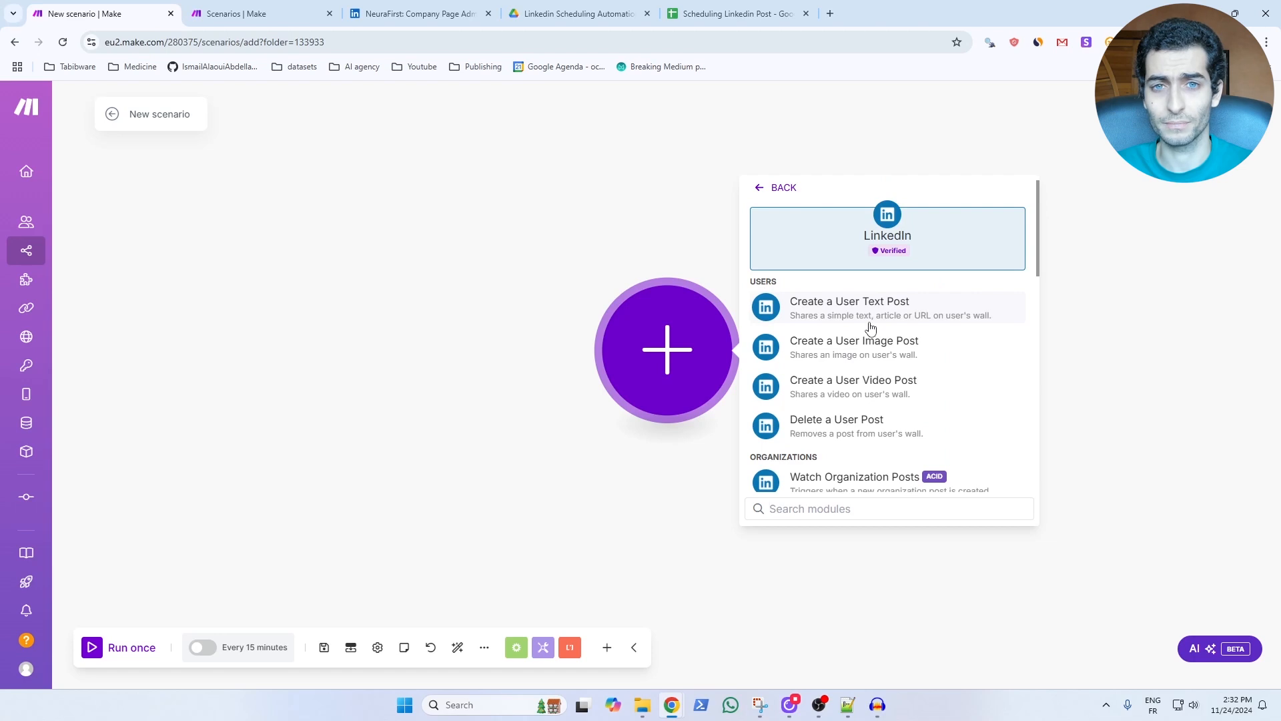
pyautogui.scroll(-4, 955, 343)
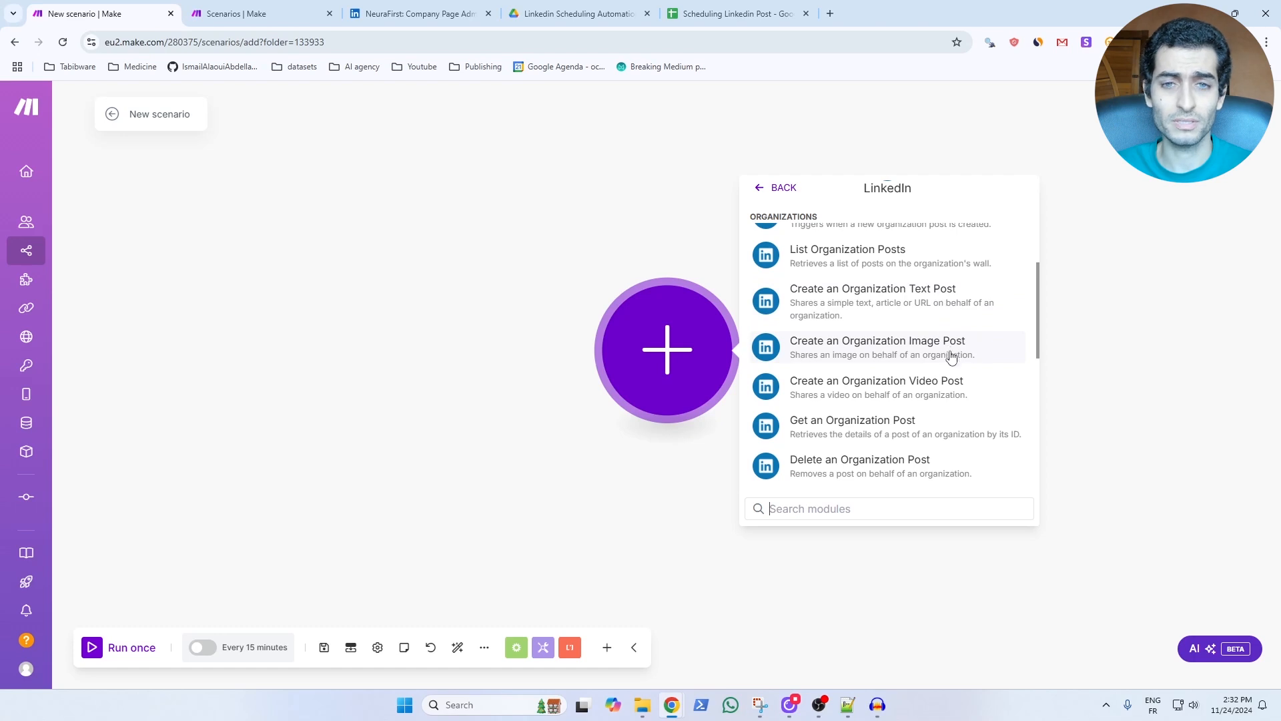
pyautogui.click(942, 308)
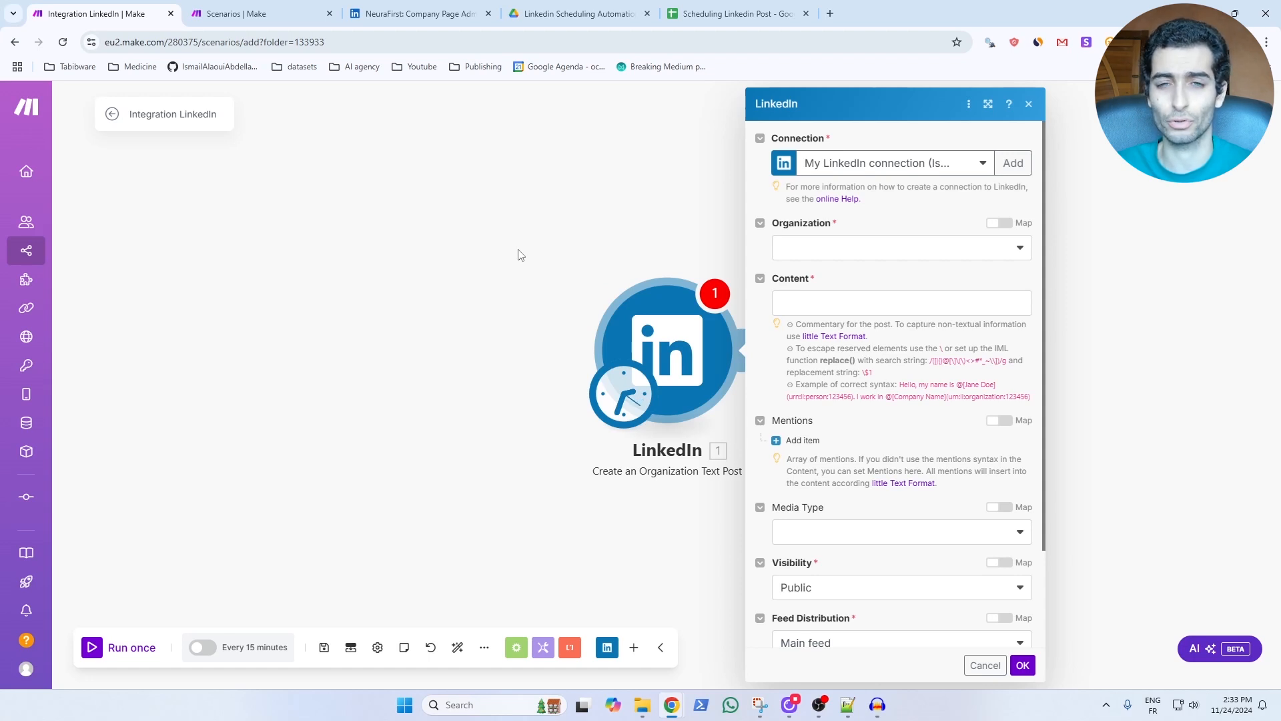
# Set the post's organization to NeuraFirst and its content to "Test content".
pyautogui.click(823, 253)
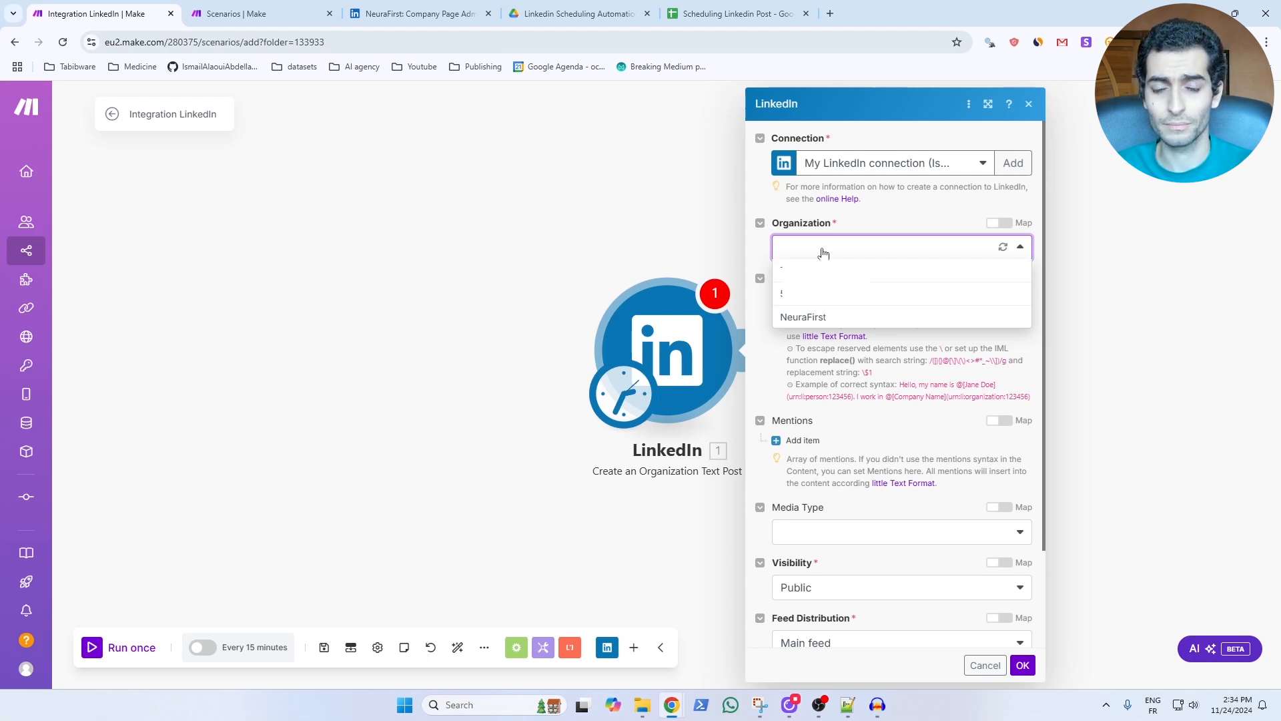
pyautogui.click(813, 317)
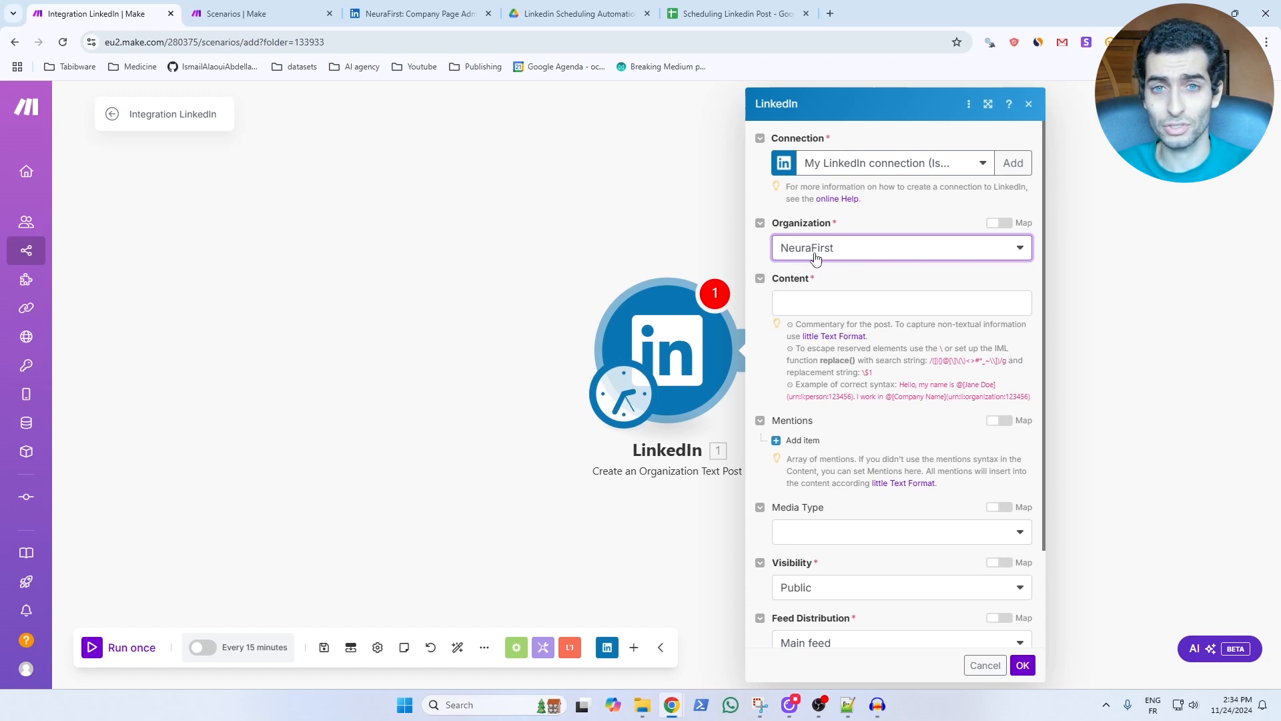
pyautogui.click(814, 300)
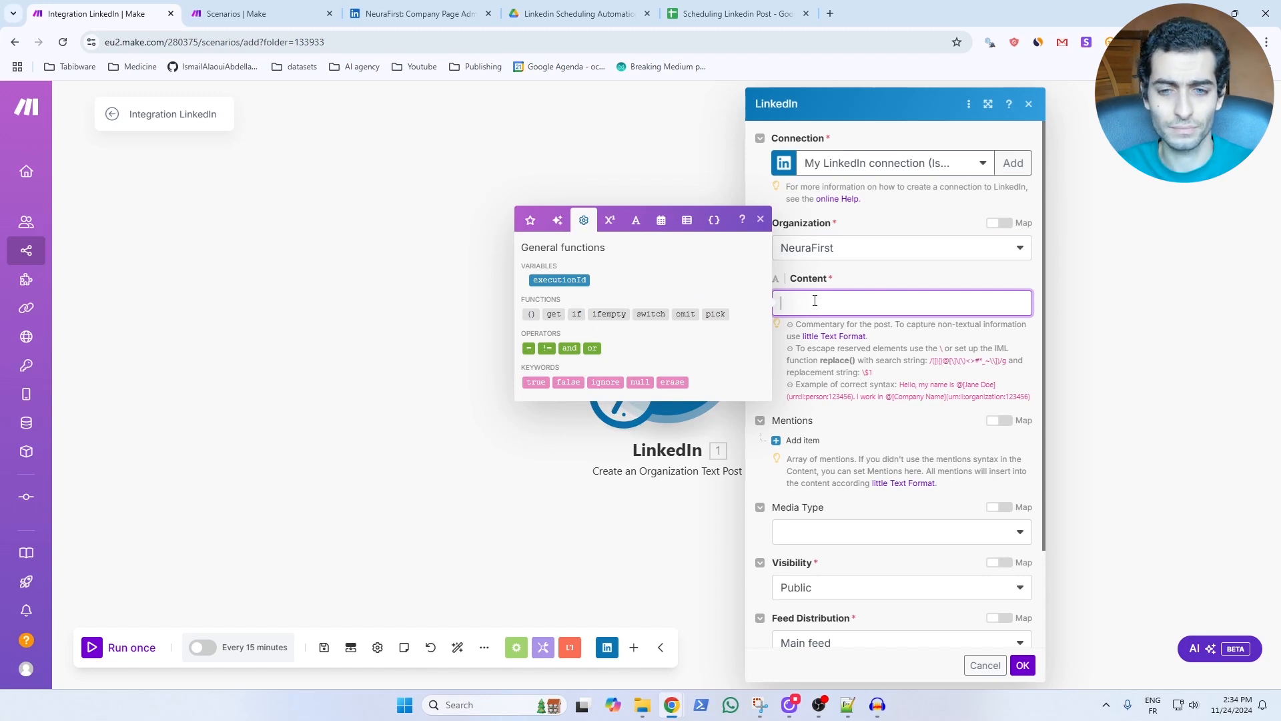
pyautogui.write('Test content')
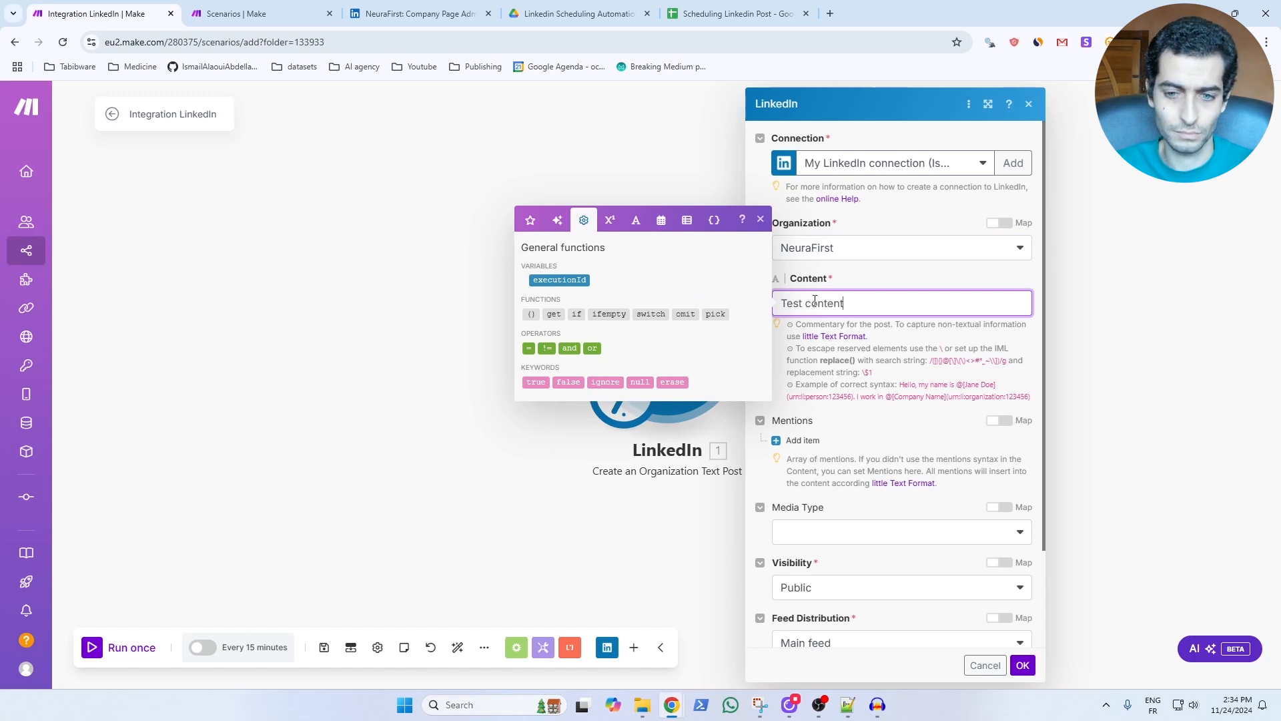
# Leave the media type empty, set visibility to "Viewable by logged in members only" and feed distribution to None, and confirm the module settings.
pyautogui.scroll(-1, 811, 382)
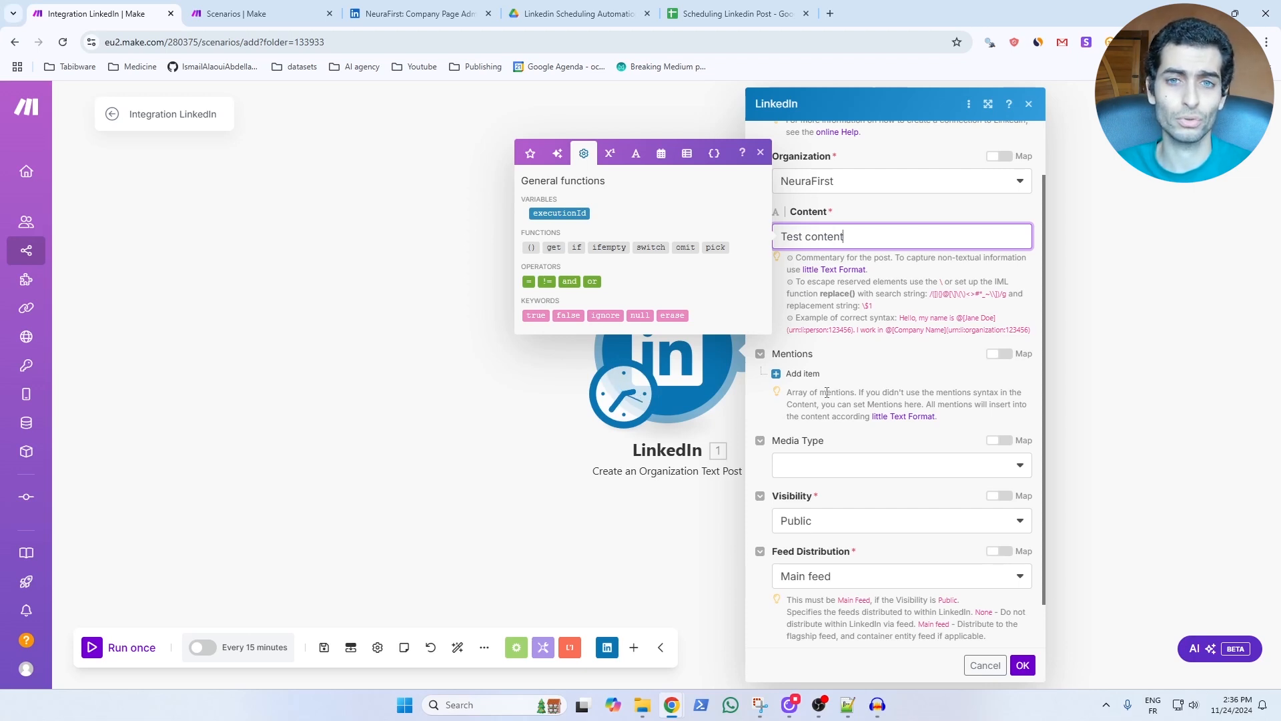
pyautogui.click(826, 465)
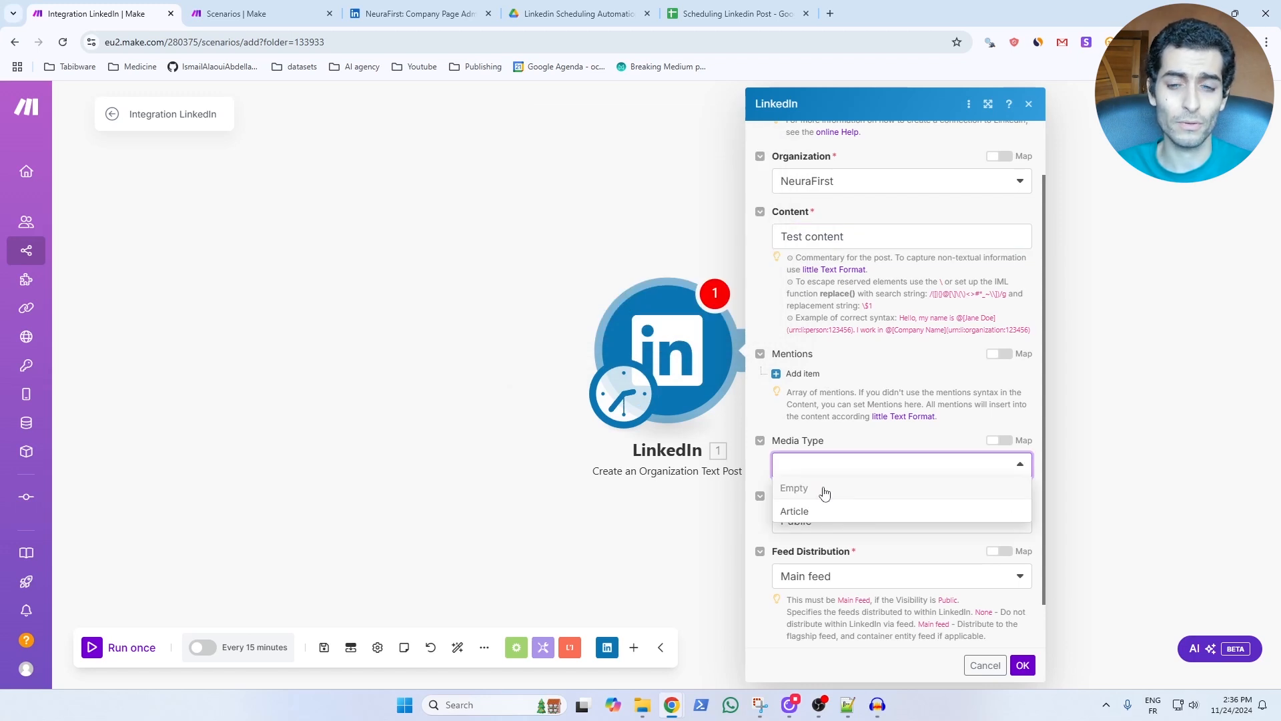
pyautogui.click(826, 491)
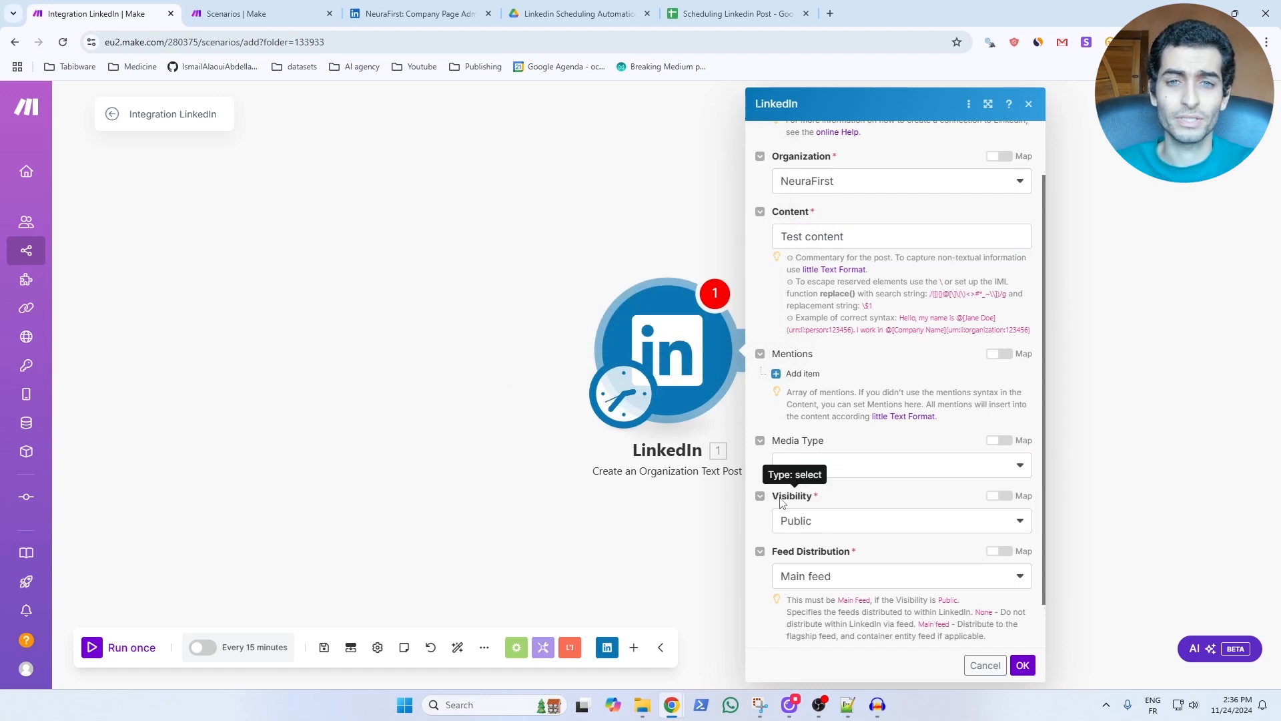
pyautogui.click(825, 519)
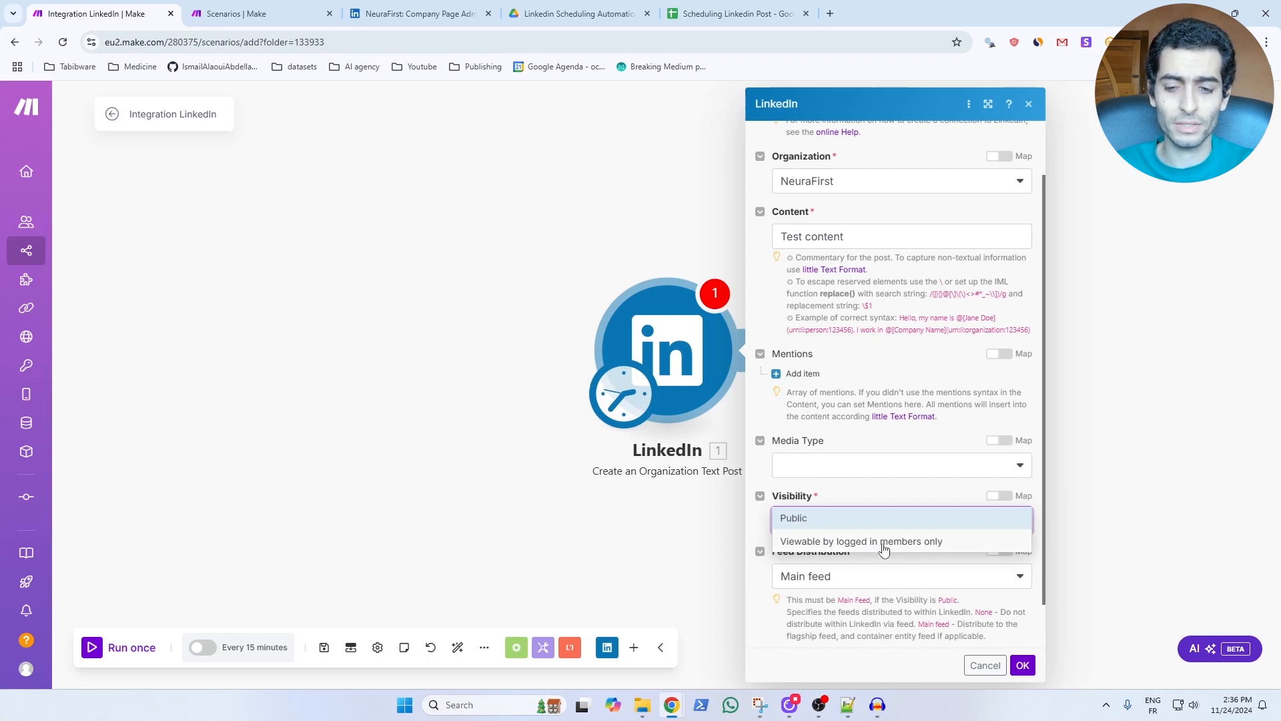
pyautogui.click(810, 545)
pyautogui.scroll(-1, 821, 534)
pyautogui.click(830, 524)
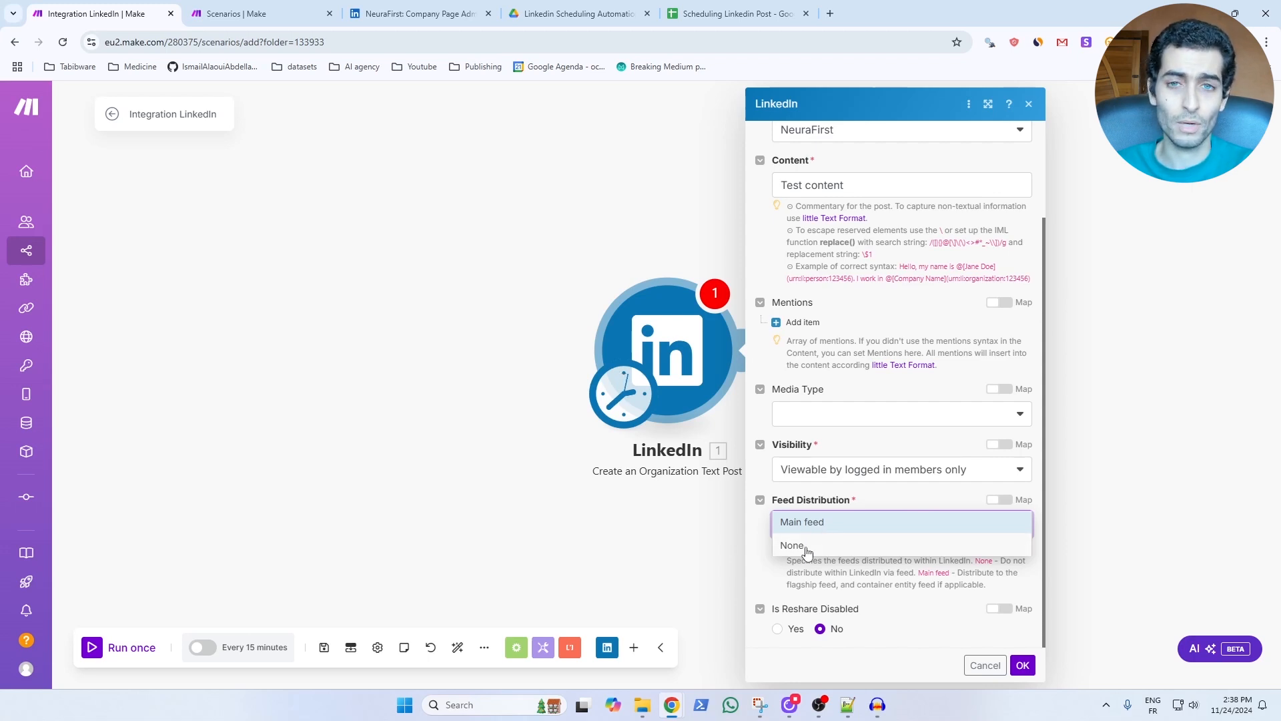
pyautogui.click(807, 552)
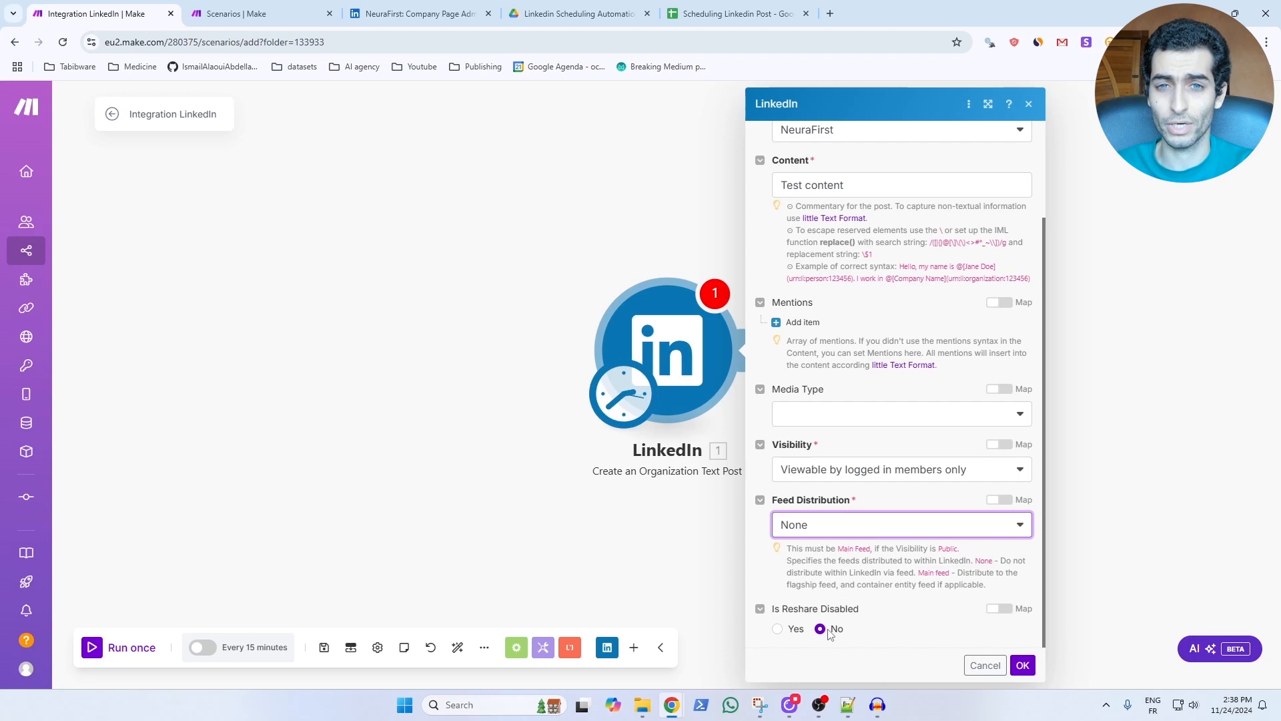
pyautogui.click(1024, 666)
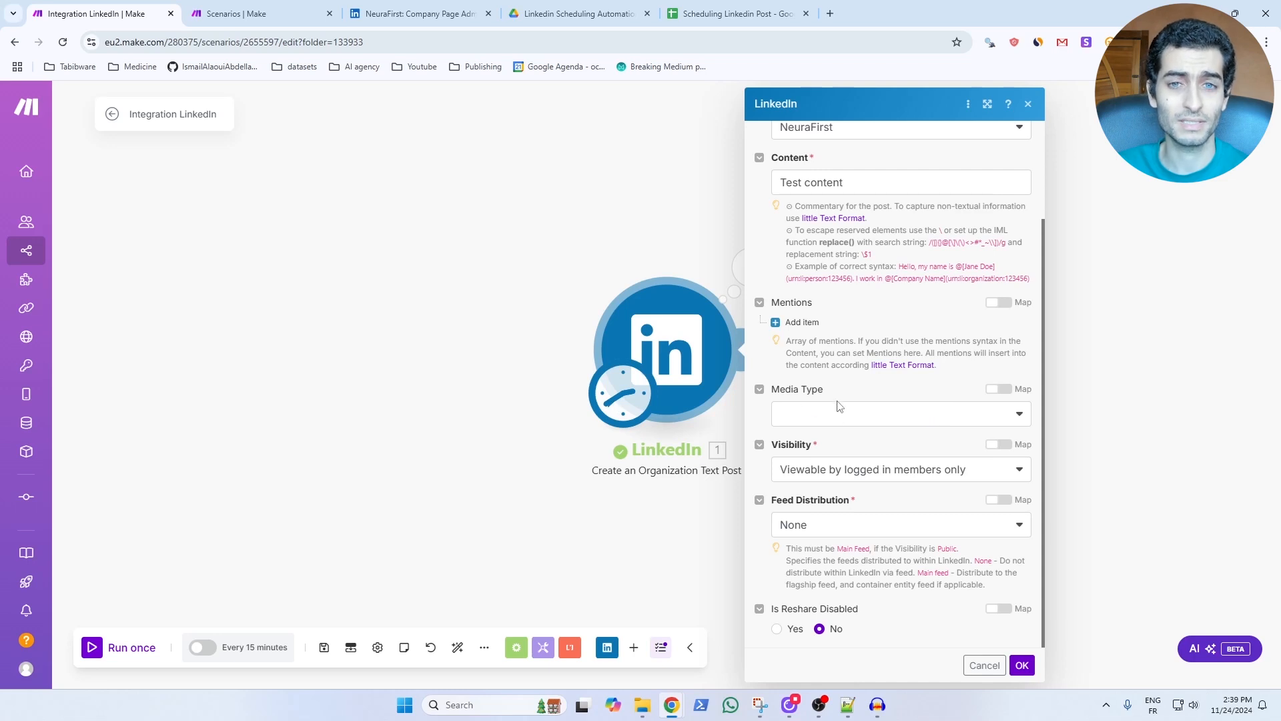
# Set the text post's media type to Article and use the copied NeuraFirst GeoAI interview blog address as the link URL.
pyautogui.click(840, 417)
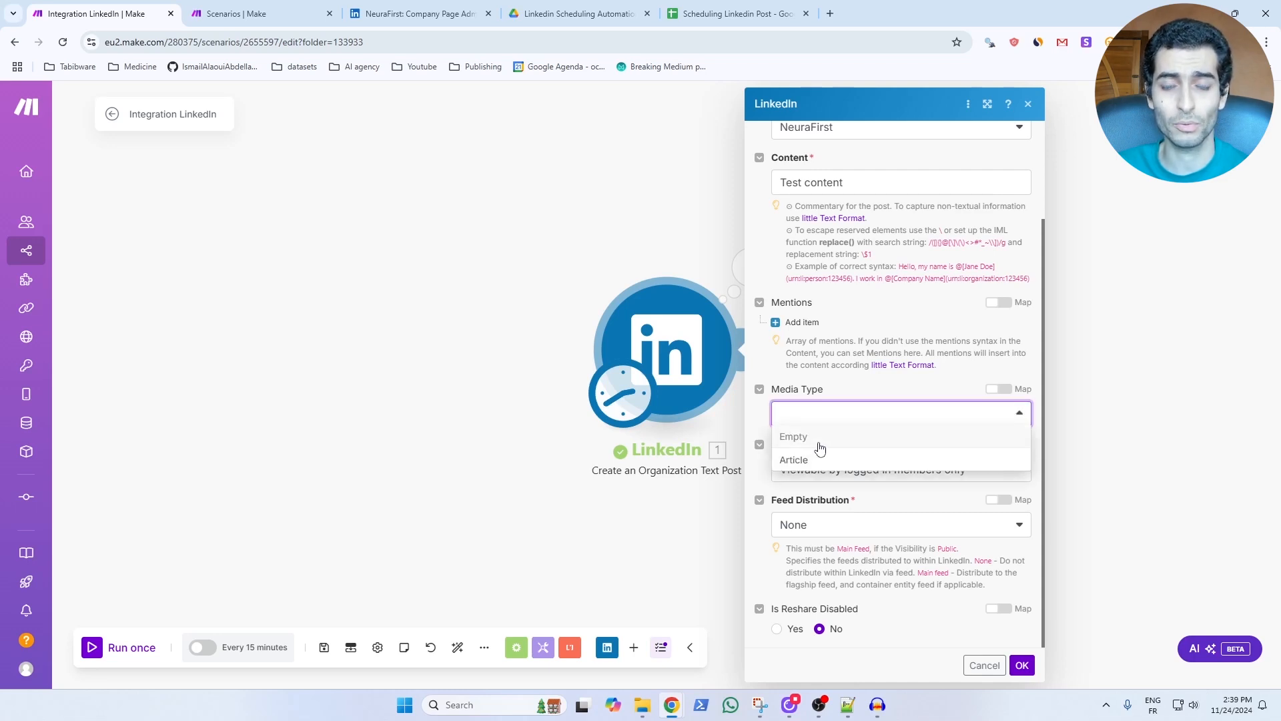
pyautogui.click(823, 460)
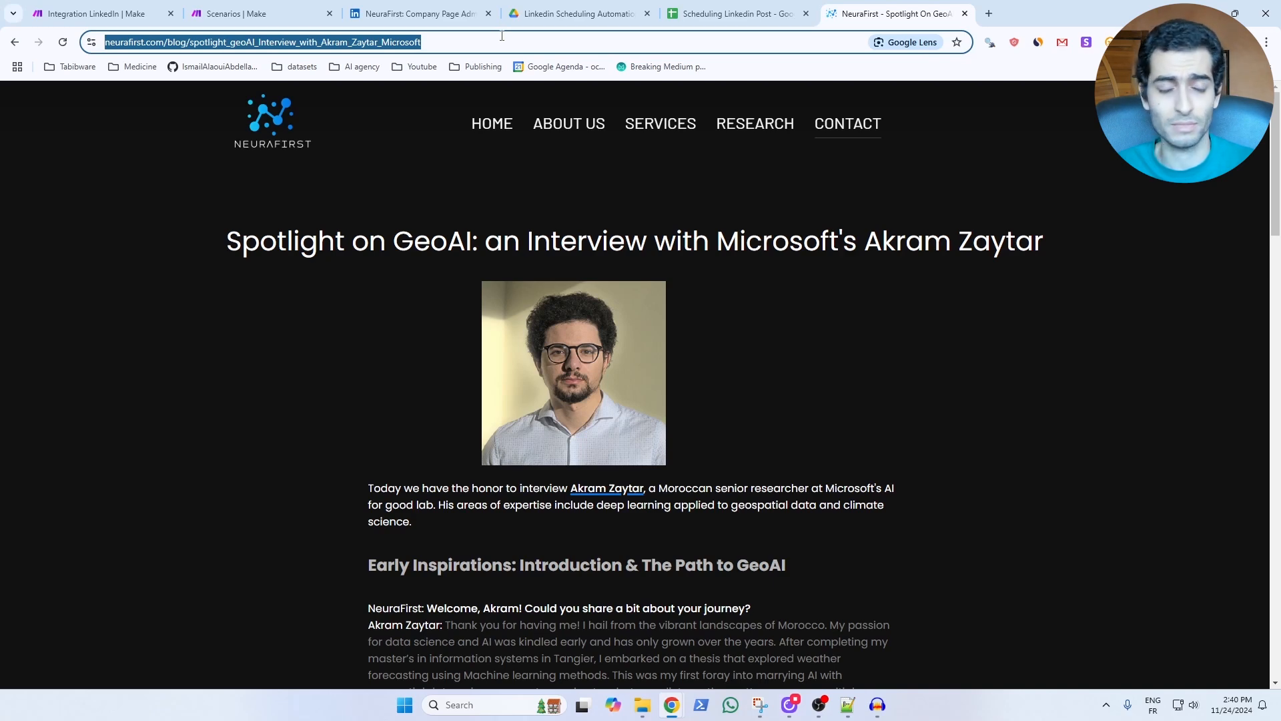
pyautogui.tripleClick(436, 42)
pyautogui.hotkey('ctrl', 'c')
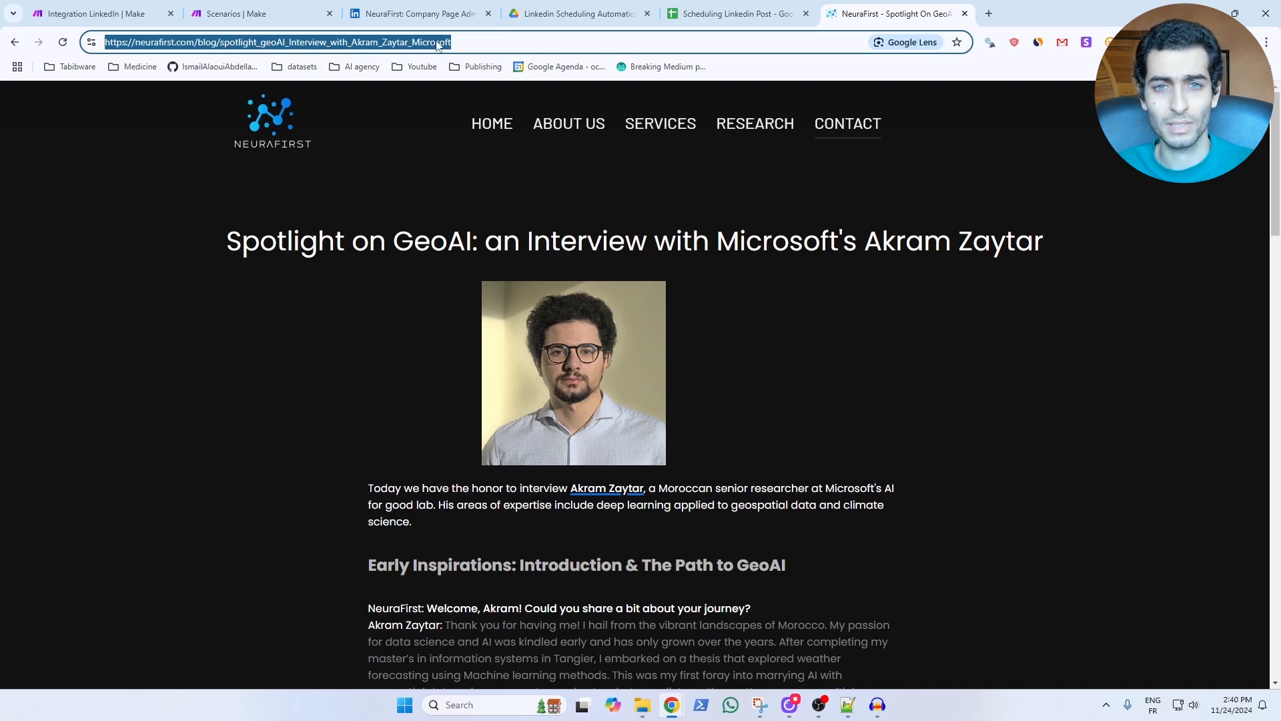
pyautogui.hotkey('ctrl', '1')
pyautogui.hotkey('ctrl', 'v')
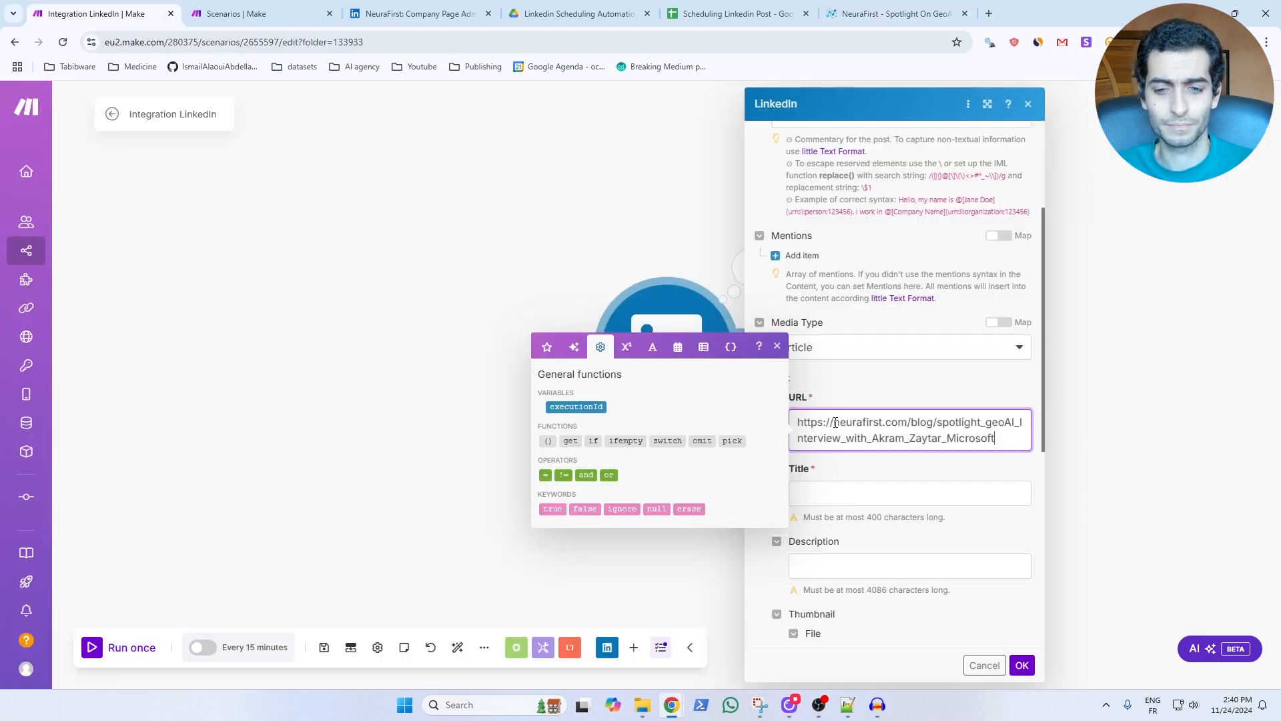
# Give the article link the title "Title test" and the description "Some description", and confirm the module settings.
pyautogui.click(842, 497)
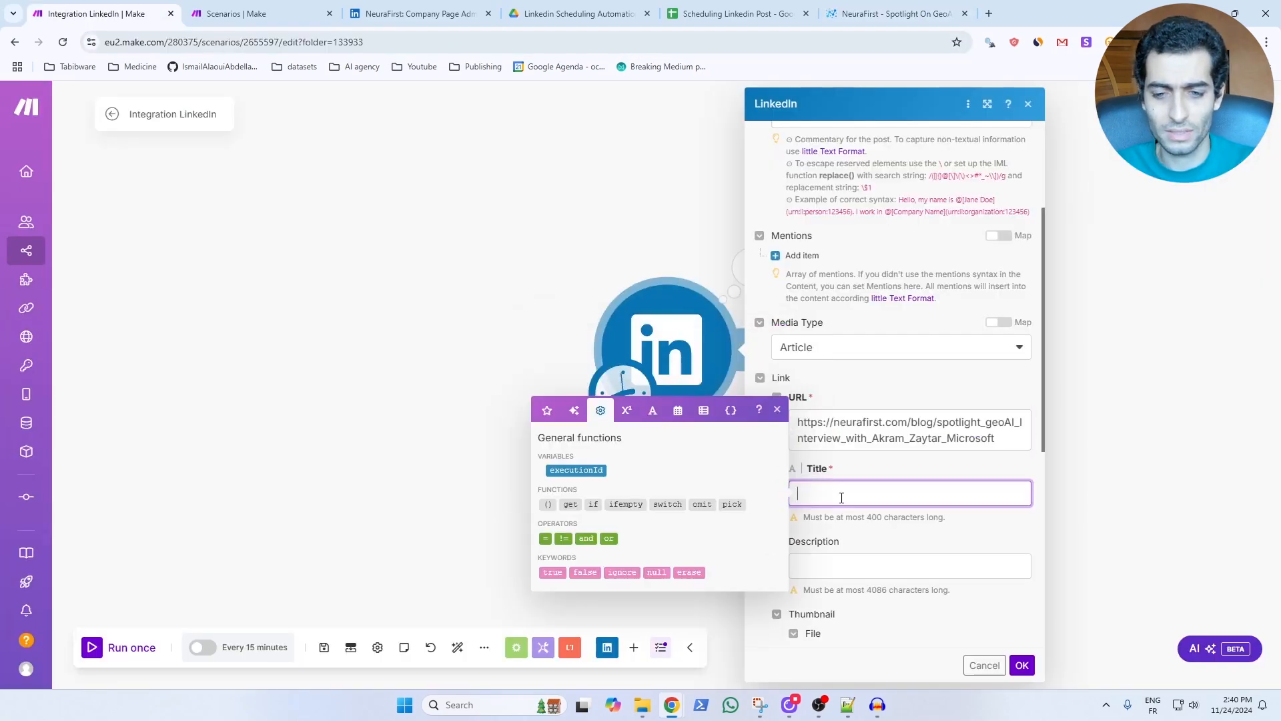
pyautogui.write('Title ')
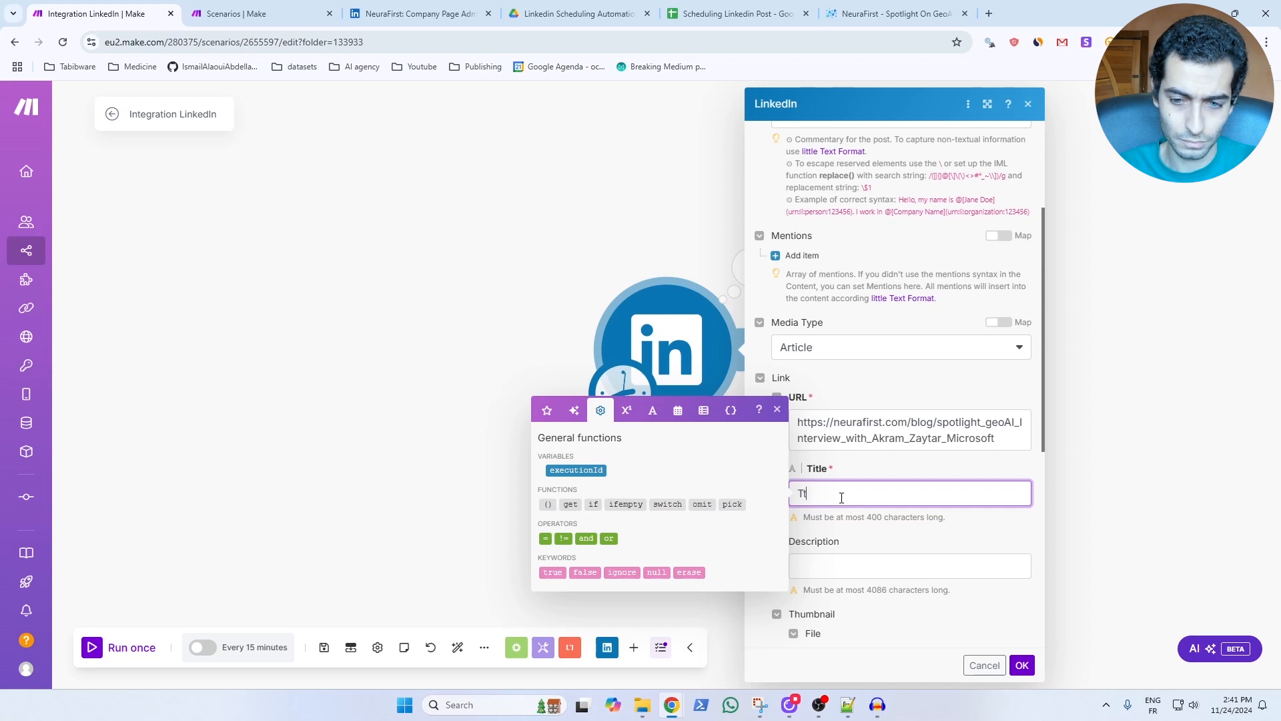
pyautogui.write('test')
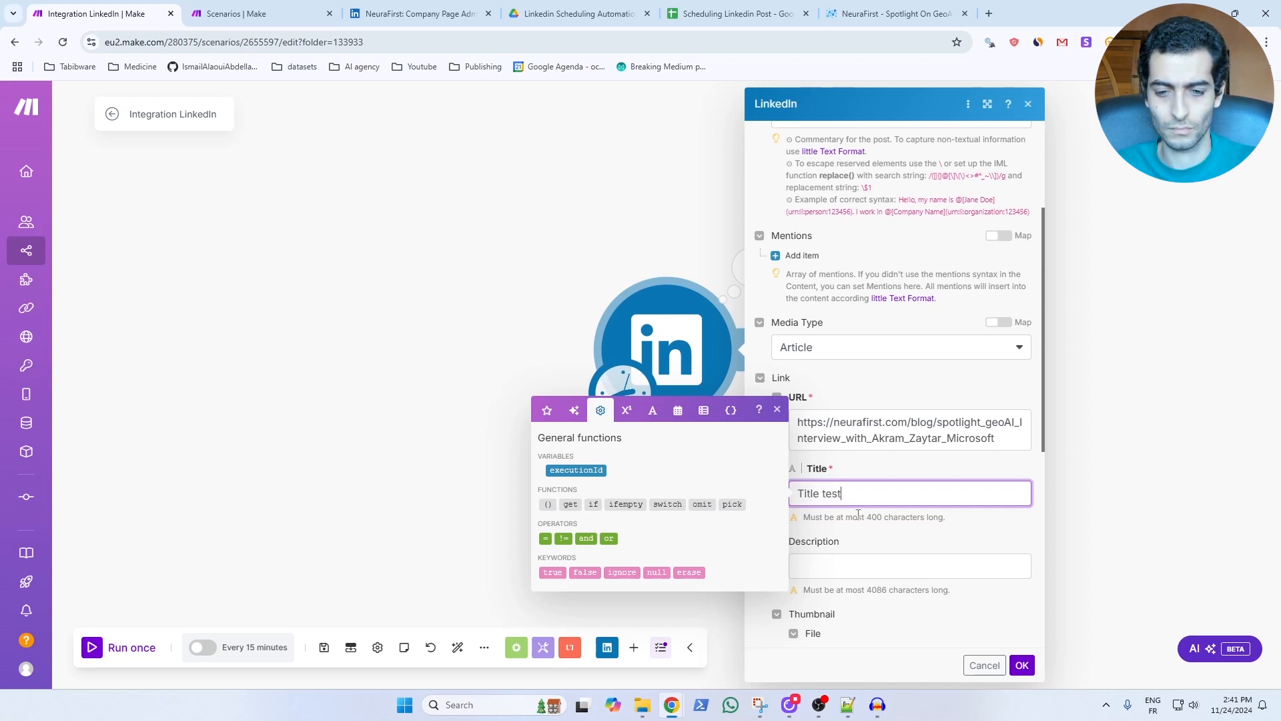
pyautogui.click(849, 570)
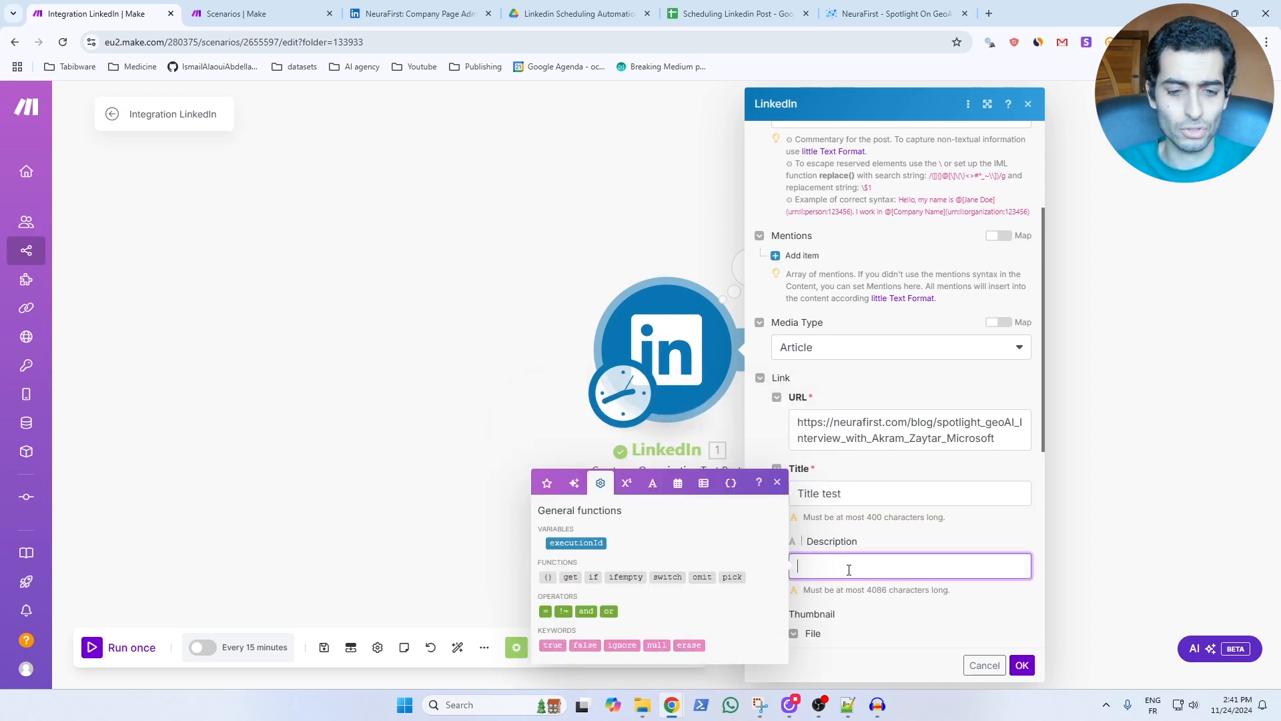
pyautogui.write('Some ')
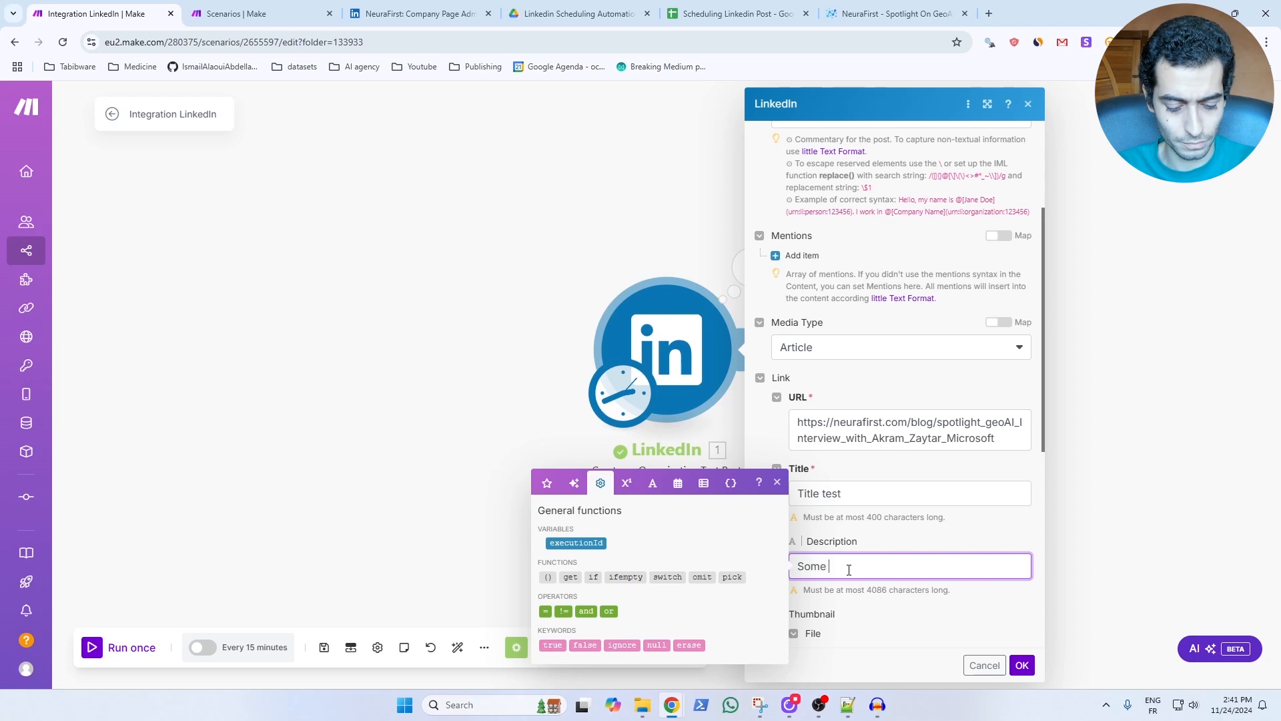
pyautogui.write('descriptiopn')
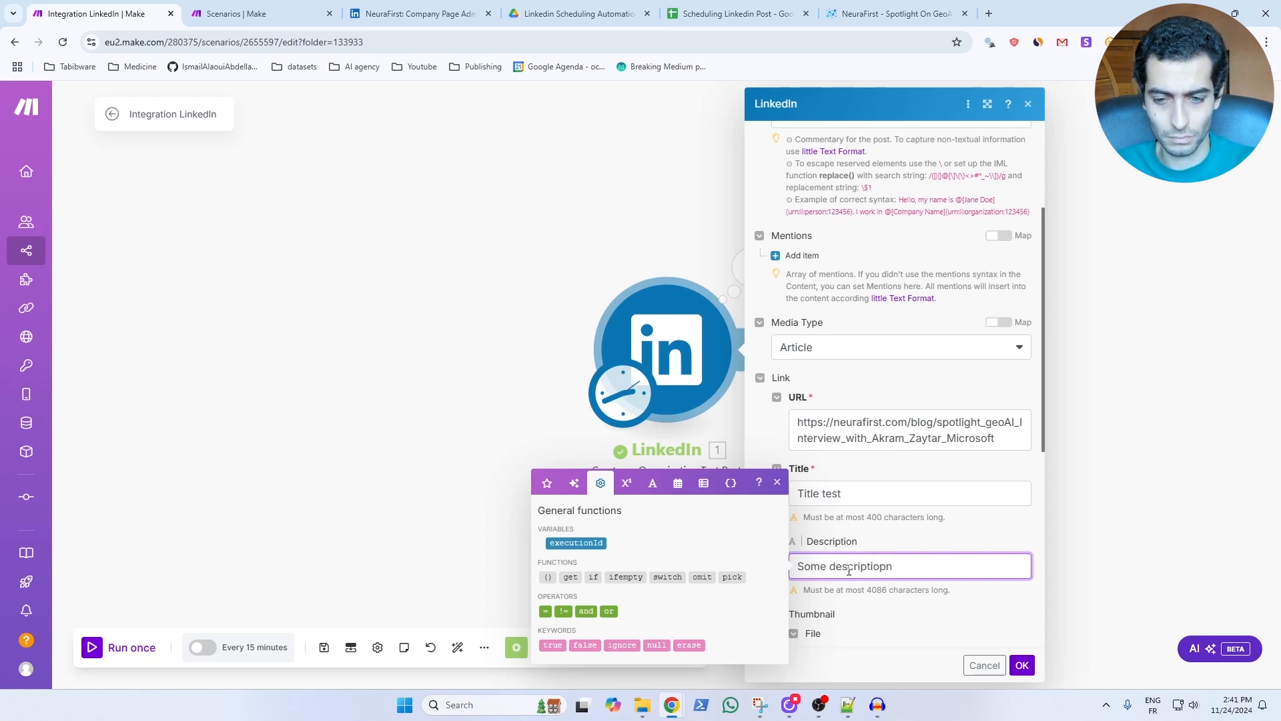
pyautogui.press('BackSpace')
pyautogui.press('BackSpace')
pyautogui.write('n')
pyautogui.scroll(-4, 862, 398)
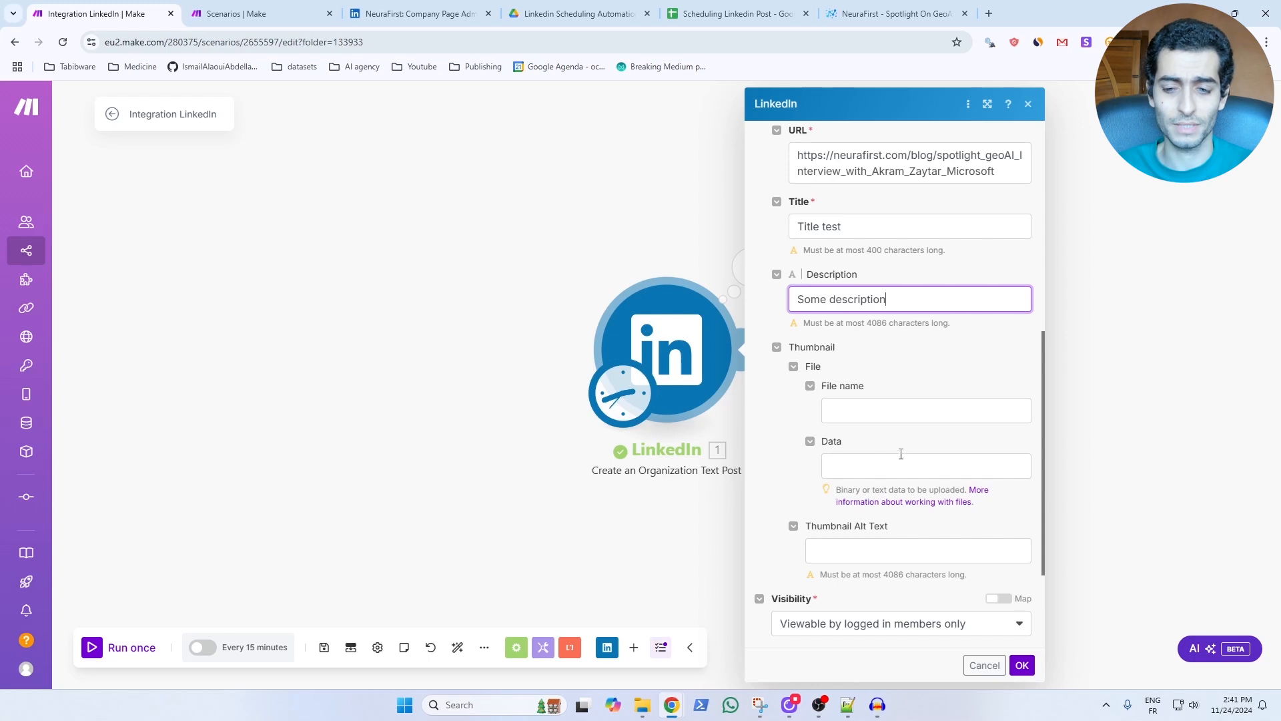
pyautogui.click(1028, 667)
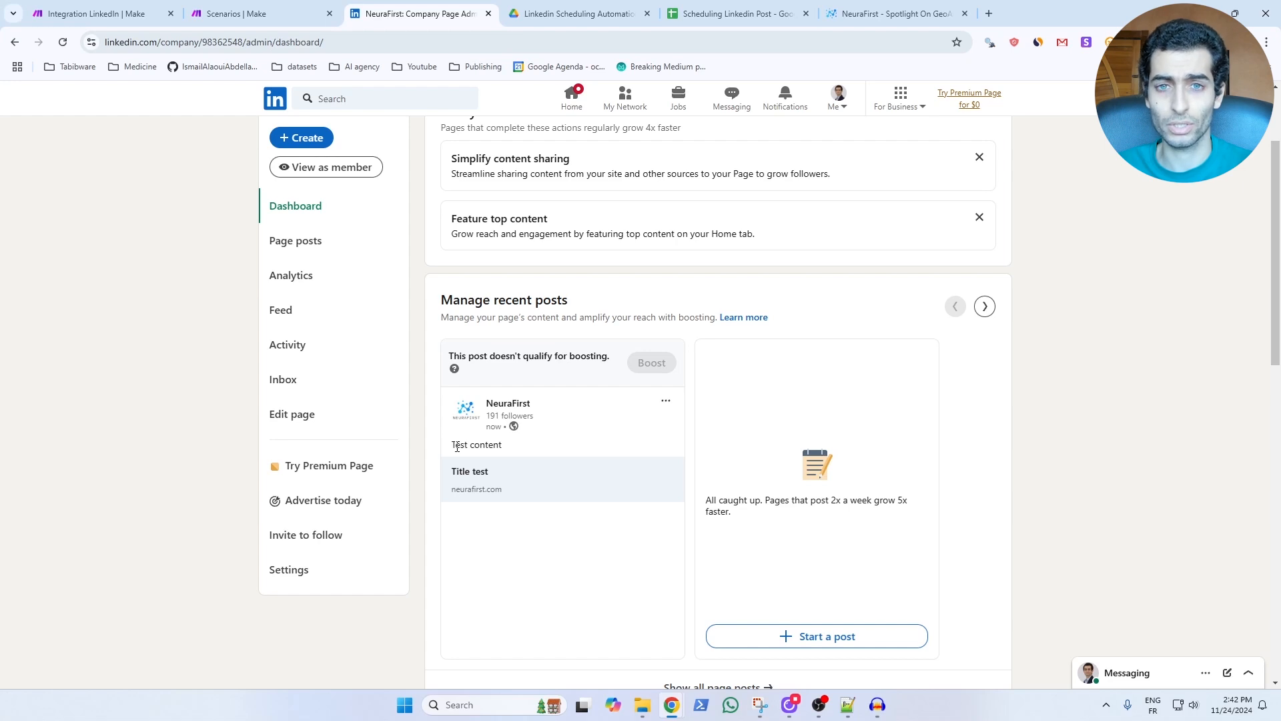
# Check the article link of the published test post on the NeuraFirst LinkedIn page and close the opened article.
pyautogui.click(473, 478)
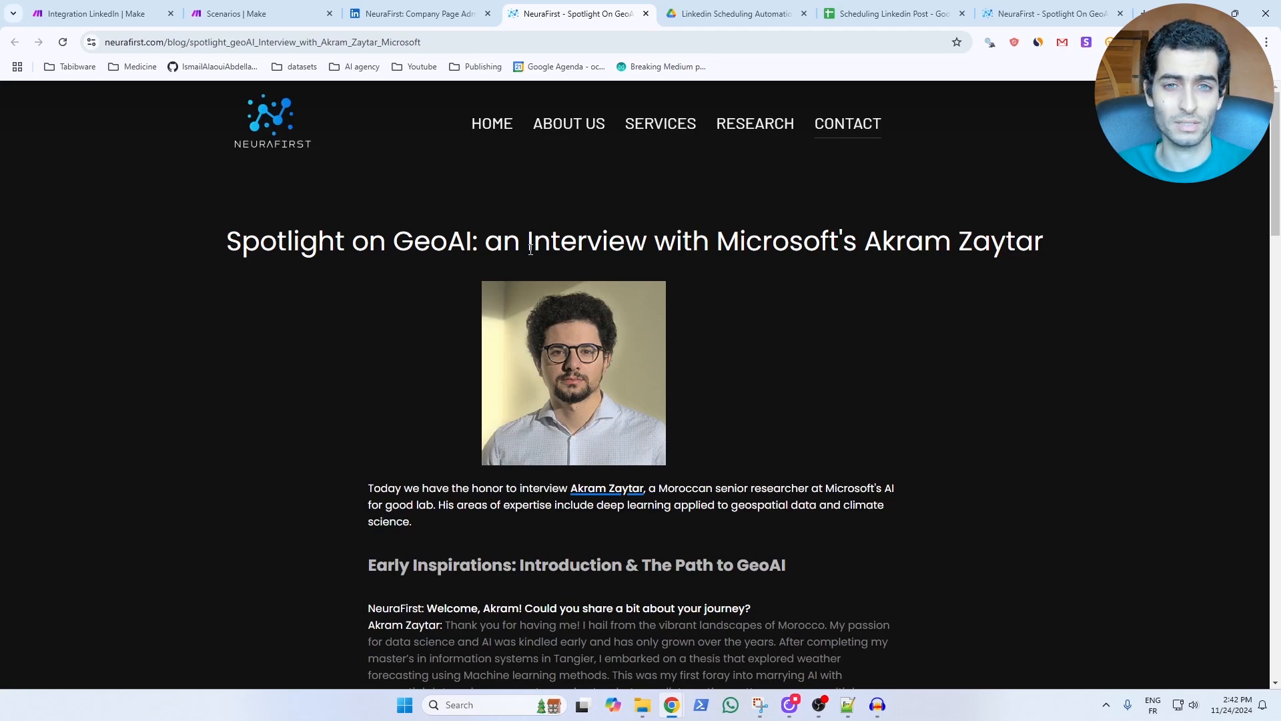
pyautogui.hotkey('ctrl', 'w')
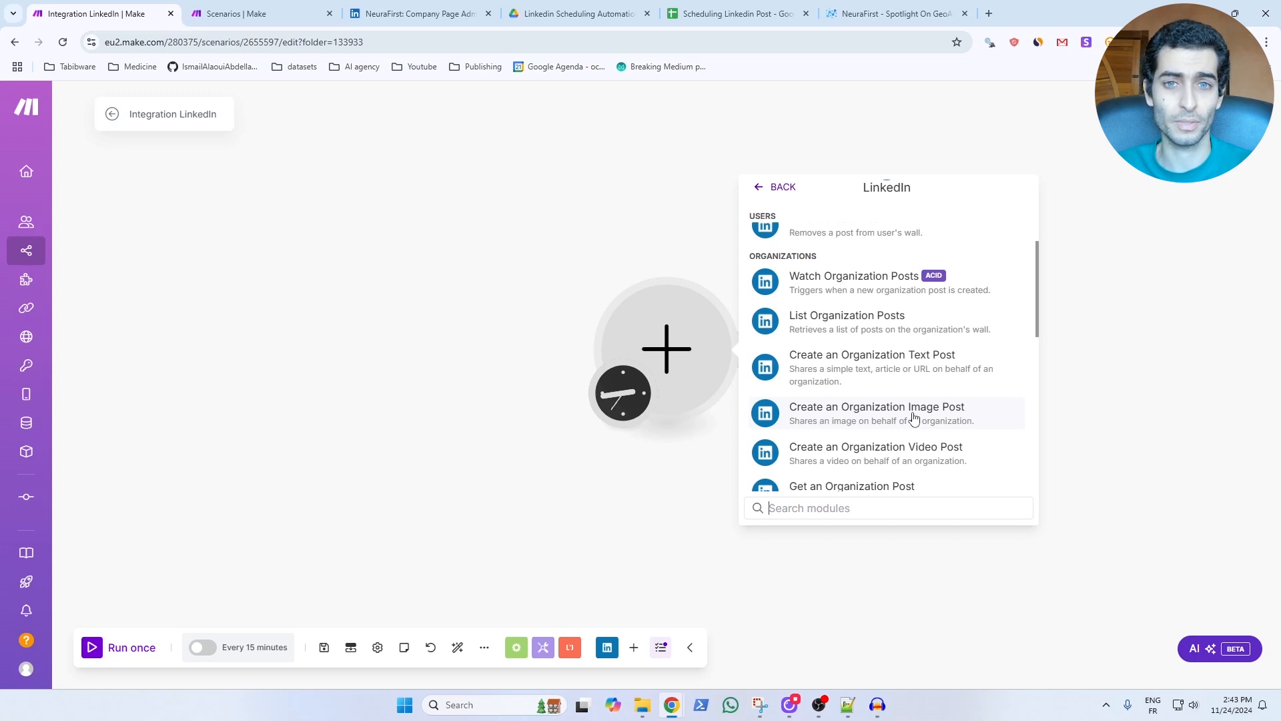
# Add LinkedIn's Create an Organization Image Post module in place of the text post module.
pyautogui.click(913, 418)
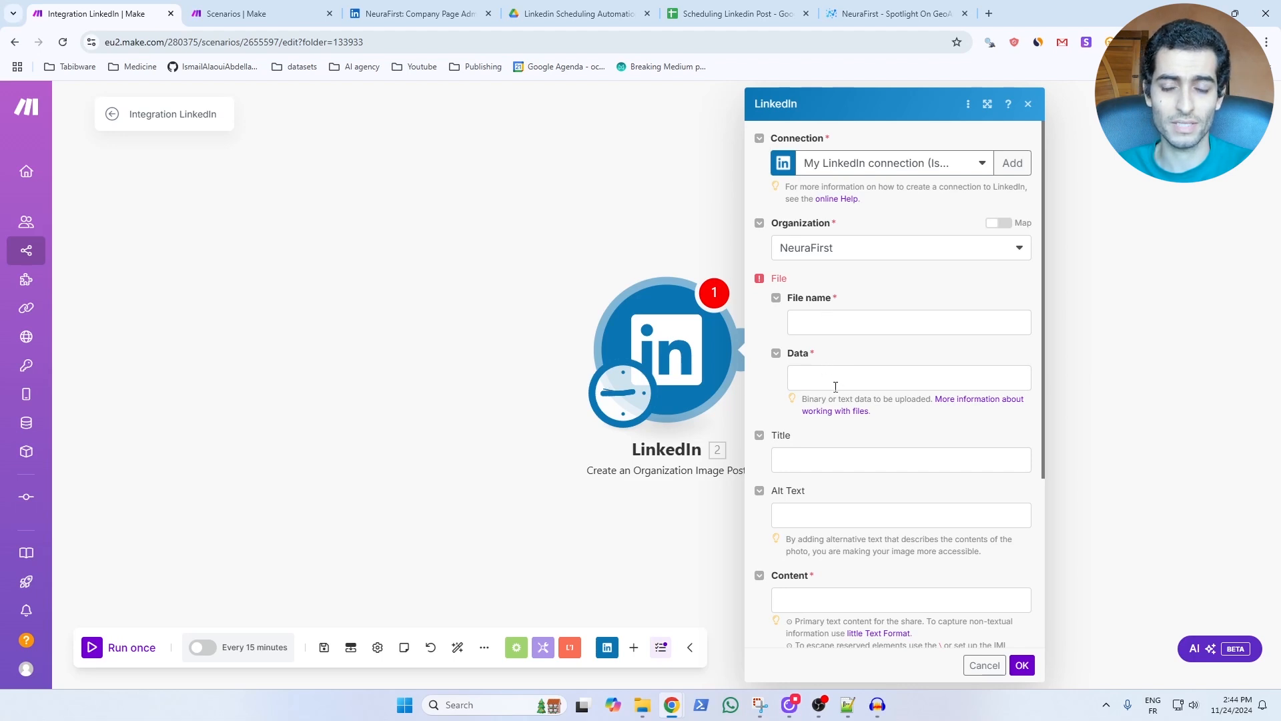
pyautogui.click(720, 515)
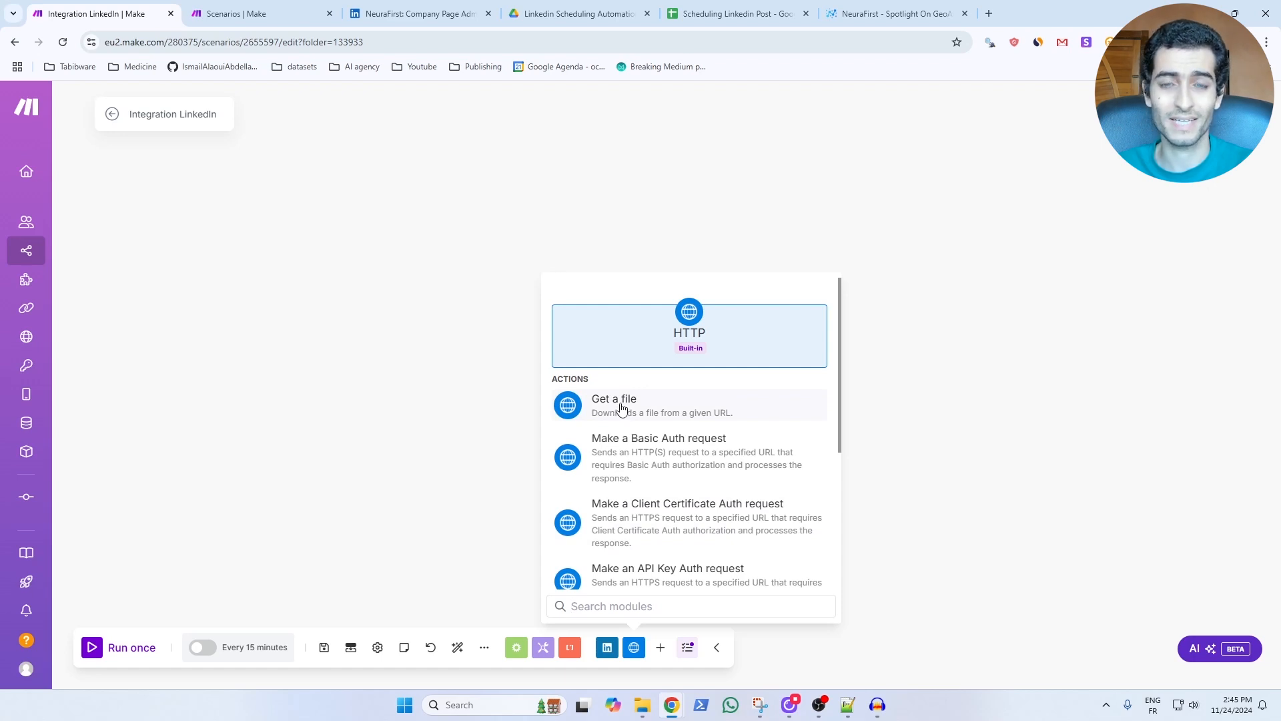
# Add an HTTP Get a file module ahead of the LinkedIn image post module and start editing its URL.
pyautogui.click(621, 408)
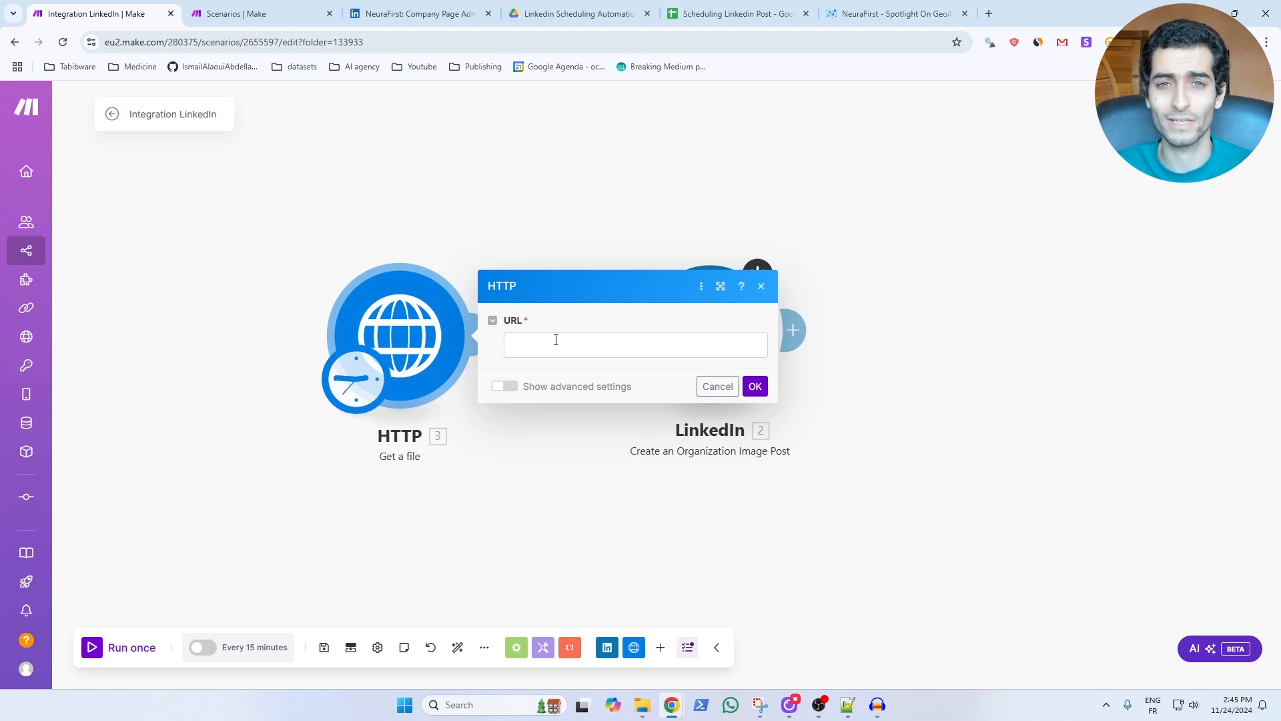
pyautogui.click(555, 340)
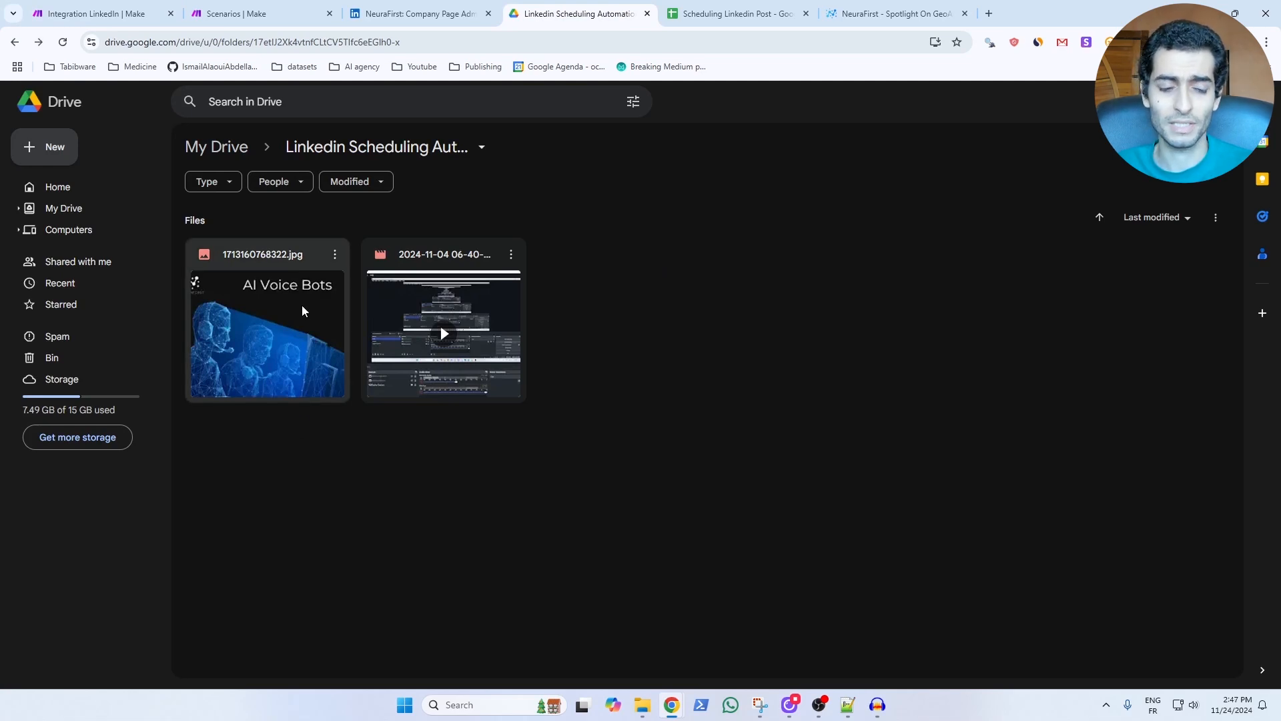
# In Google Drive, set the general access of the image 1713160768322.jpg to Anyone with the link.
pyautogui.rightClick(292, 320)
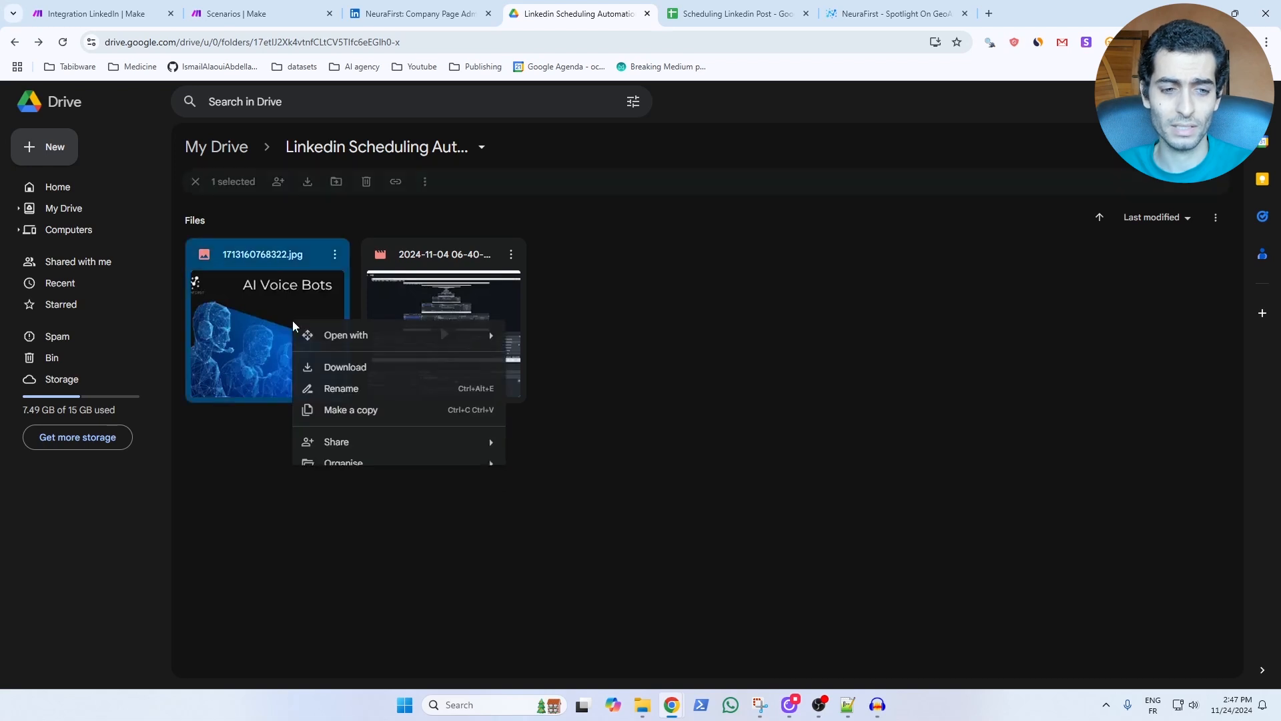
pyautogui.moveTo(467, 443)
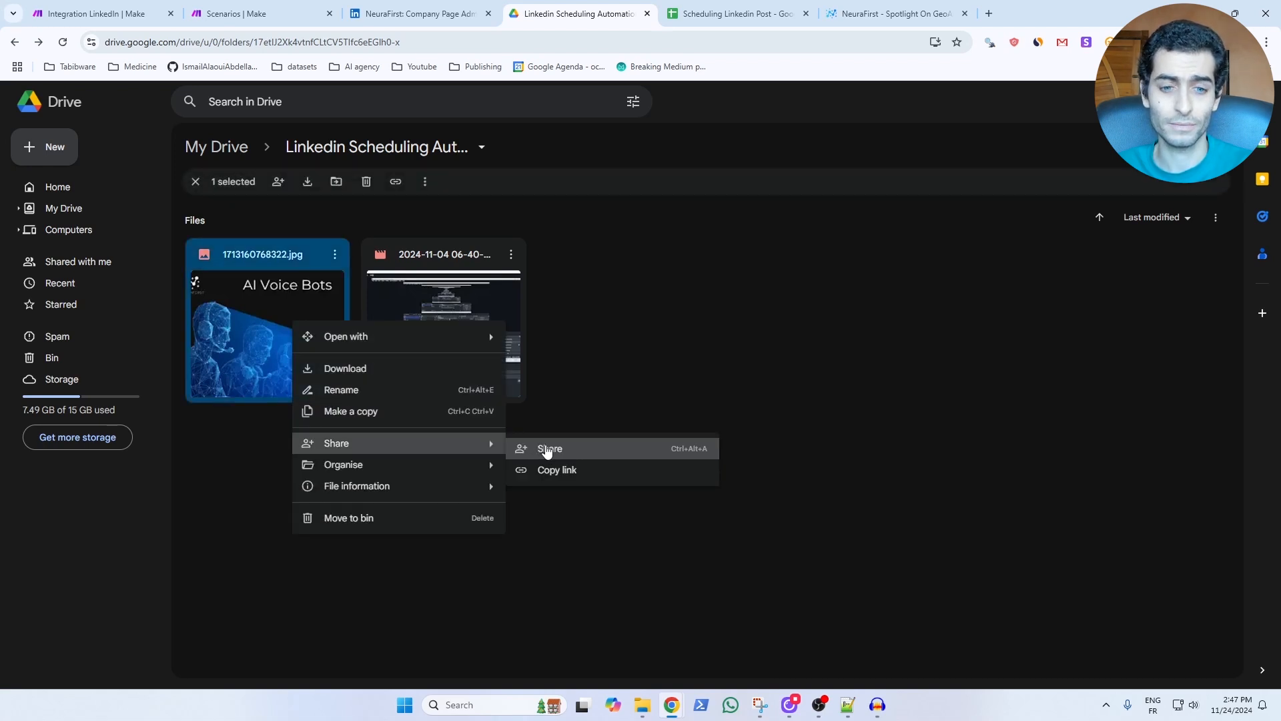
pyautogui.click(547, 449)
pyautogui.click(612, 427)
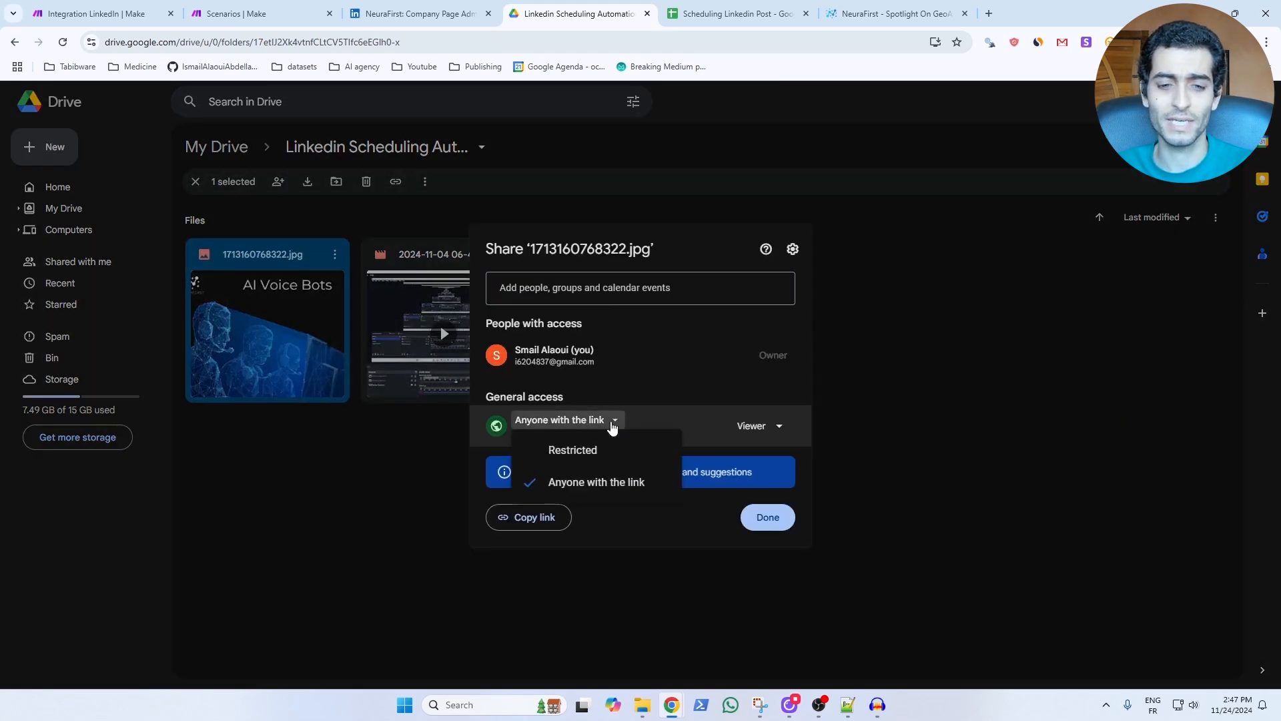
pyautogui.click(608, 492)
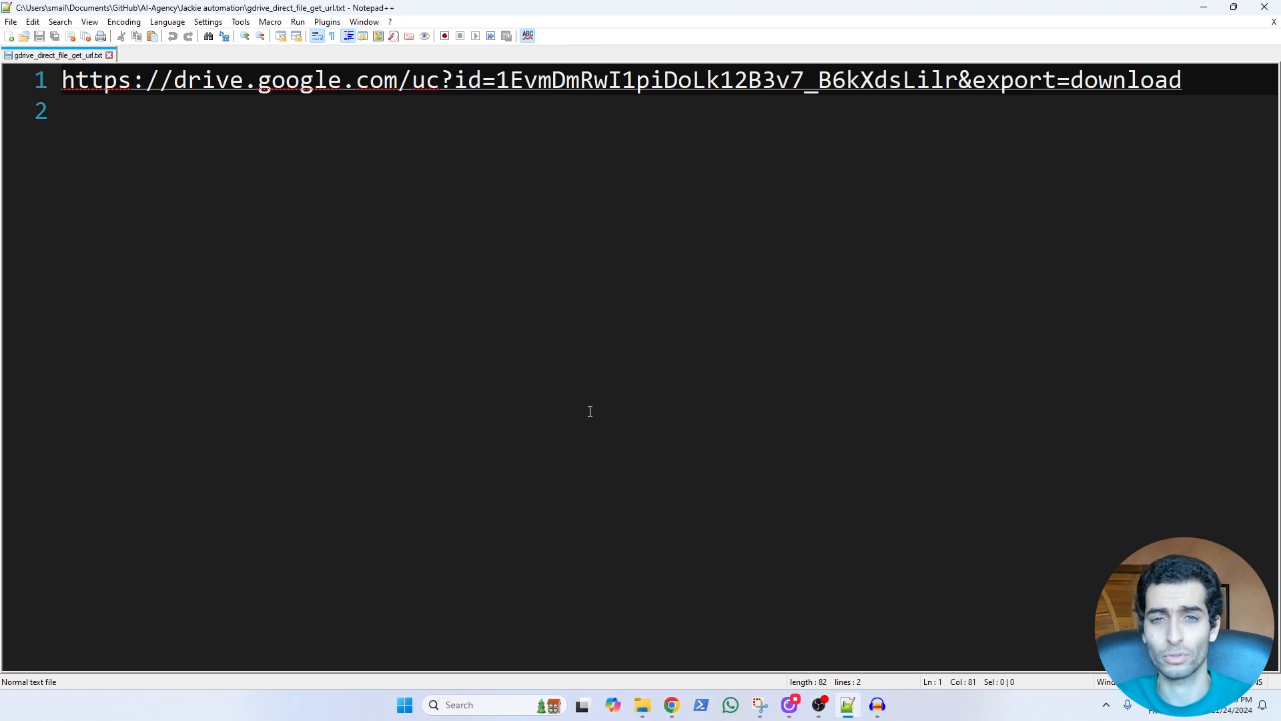
# Copy the image's Drive link and build its direct-download address in Notepad++ from the file ID in that link.
pyautogui.moveTo(959, 81); pyautogui.dragTo(496, 81)
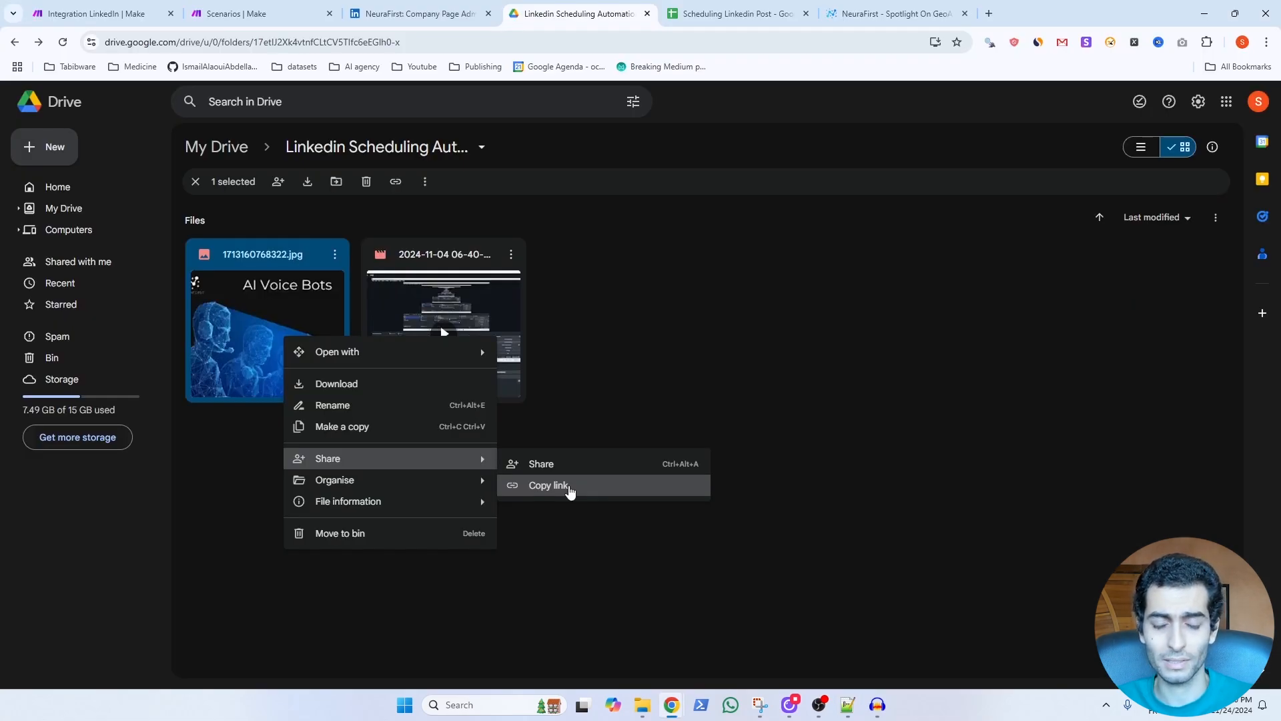
pyautogui.click(570, 491)
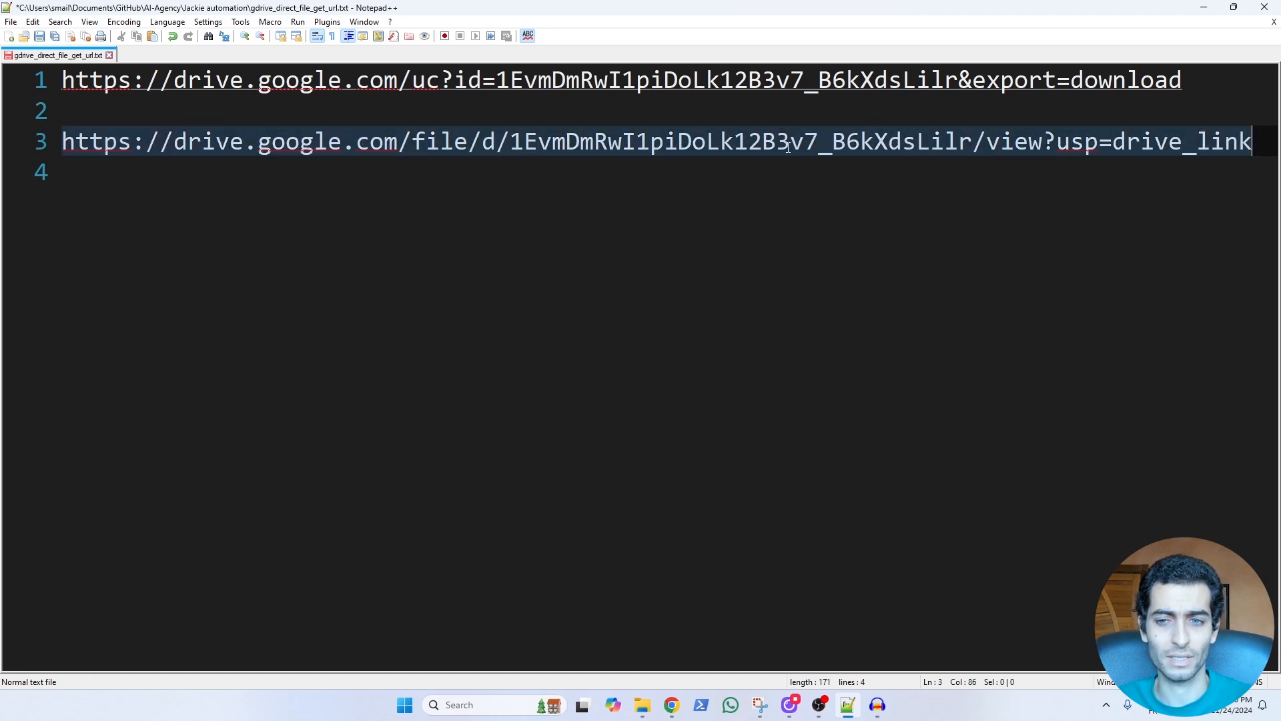
pyautogui.moveTo(973, 144); pyautogui.dragTo(512, 145)
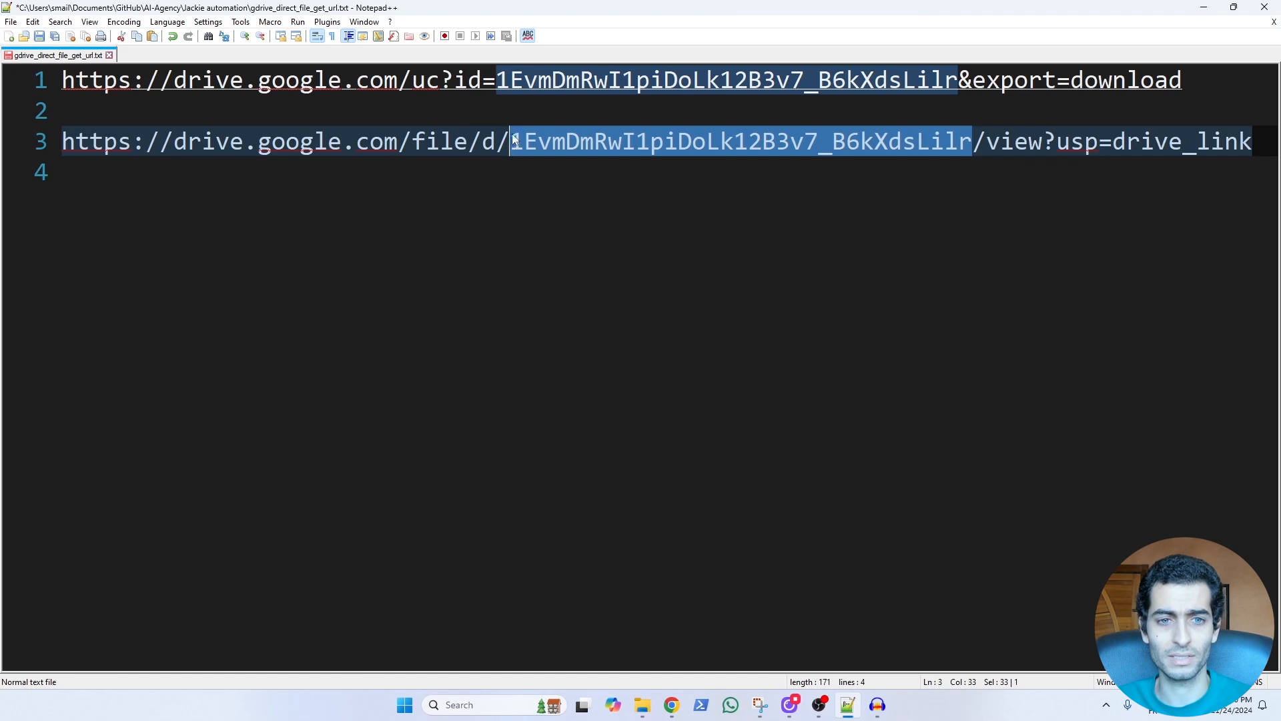
pyautogui.moveTo(496, 80); pyautogui.dragTo(959, 82)
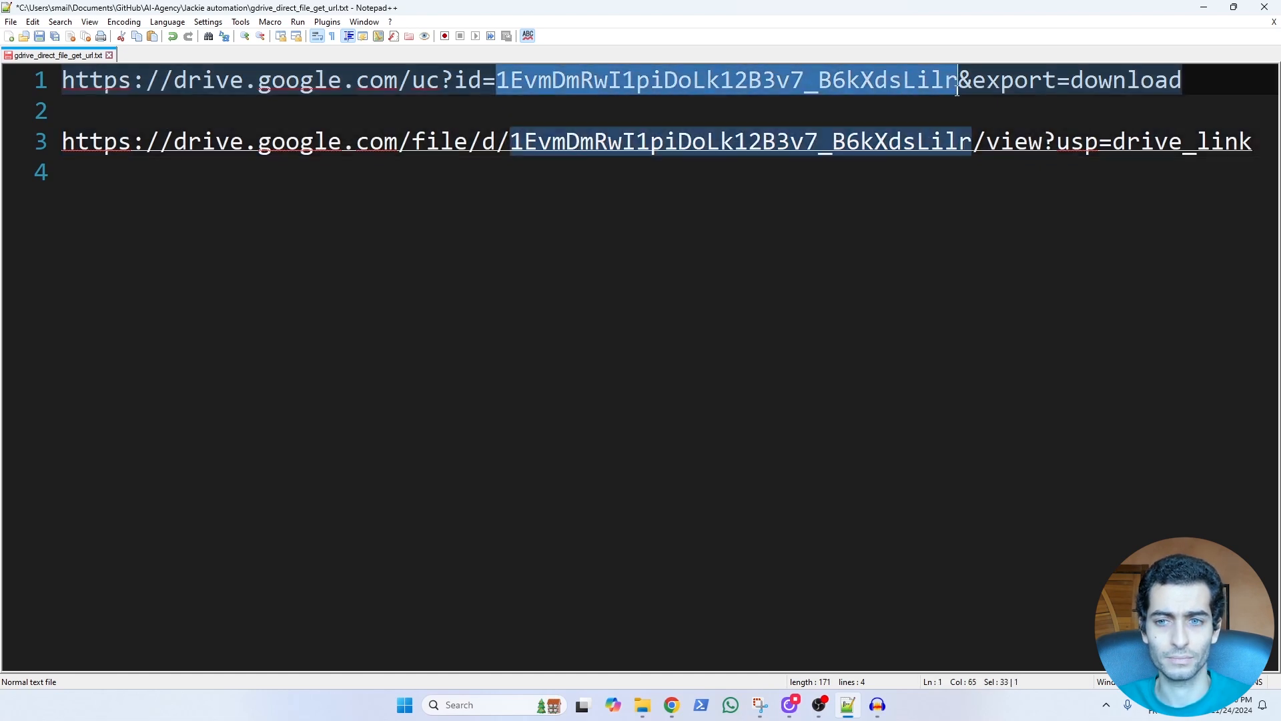
pyautogui.click(959, 83)
pyautogui.click(56, 83)
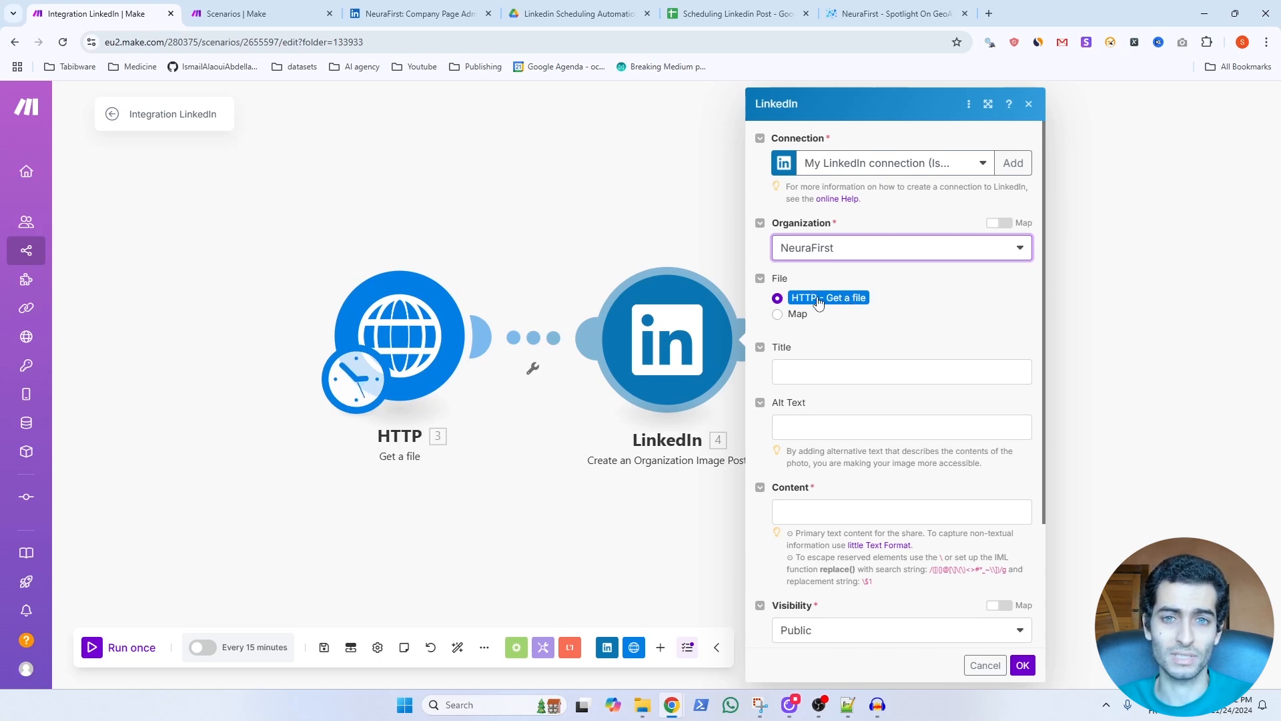
# Give the image post title "Title test", content "Content test", visibility Only my connections and feed distribution None, and run the scenario once.
pyautogui.click(835, 369)
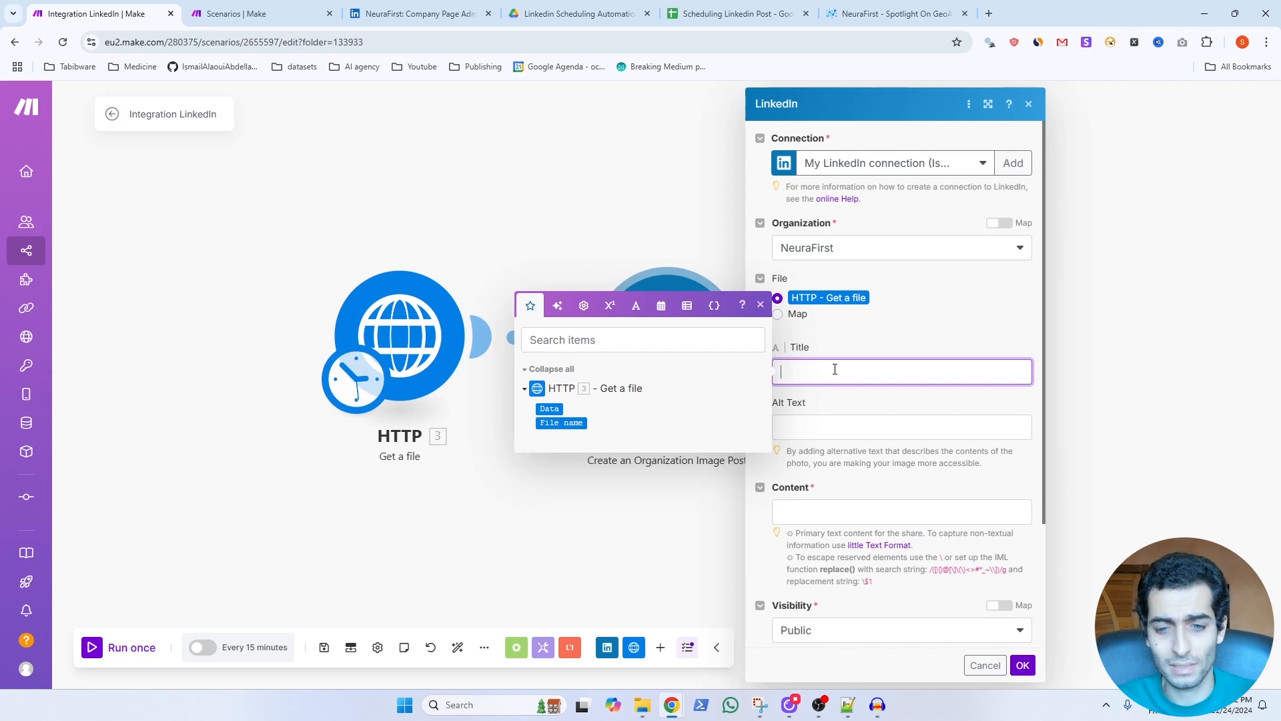
pyautogui.write('Title test')
pyautogui.click(818, 512)
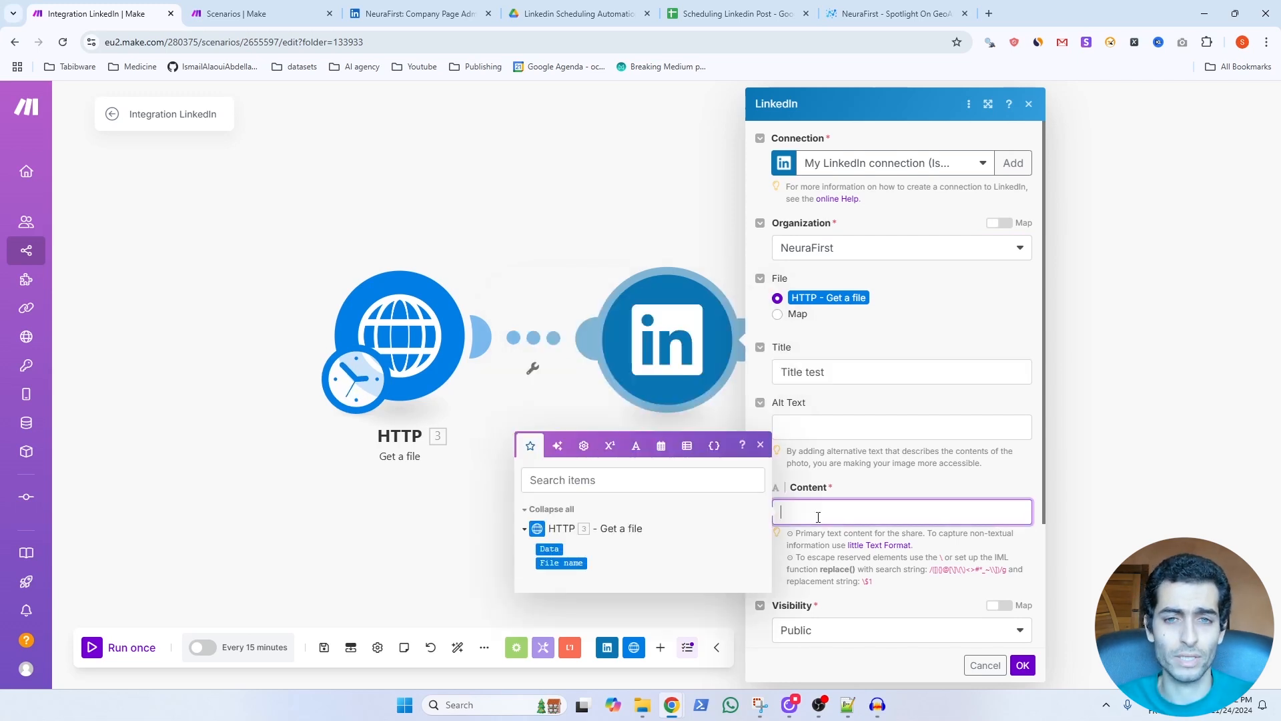
pyautogui.write('Content test')
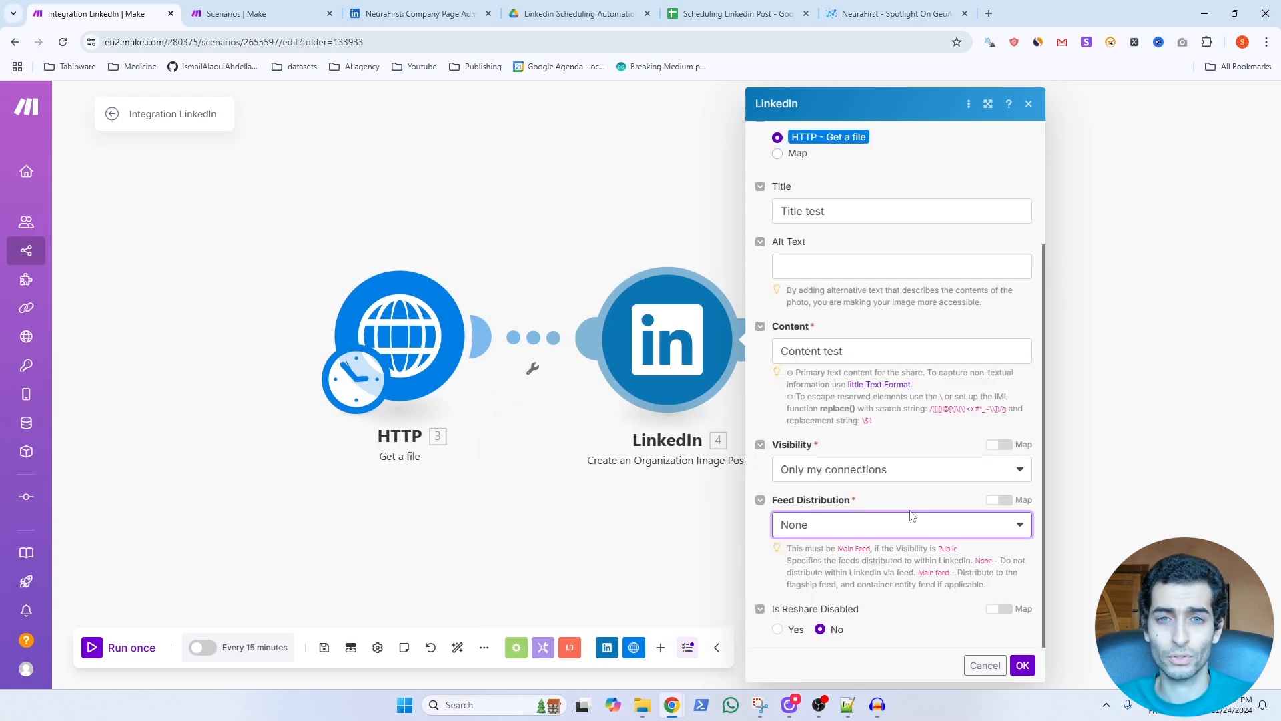
pyautogui.click(1023, 666)
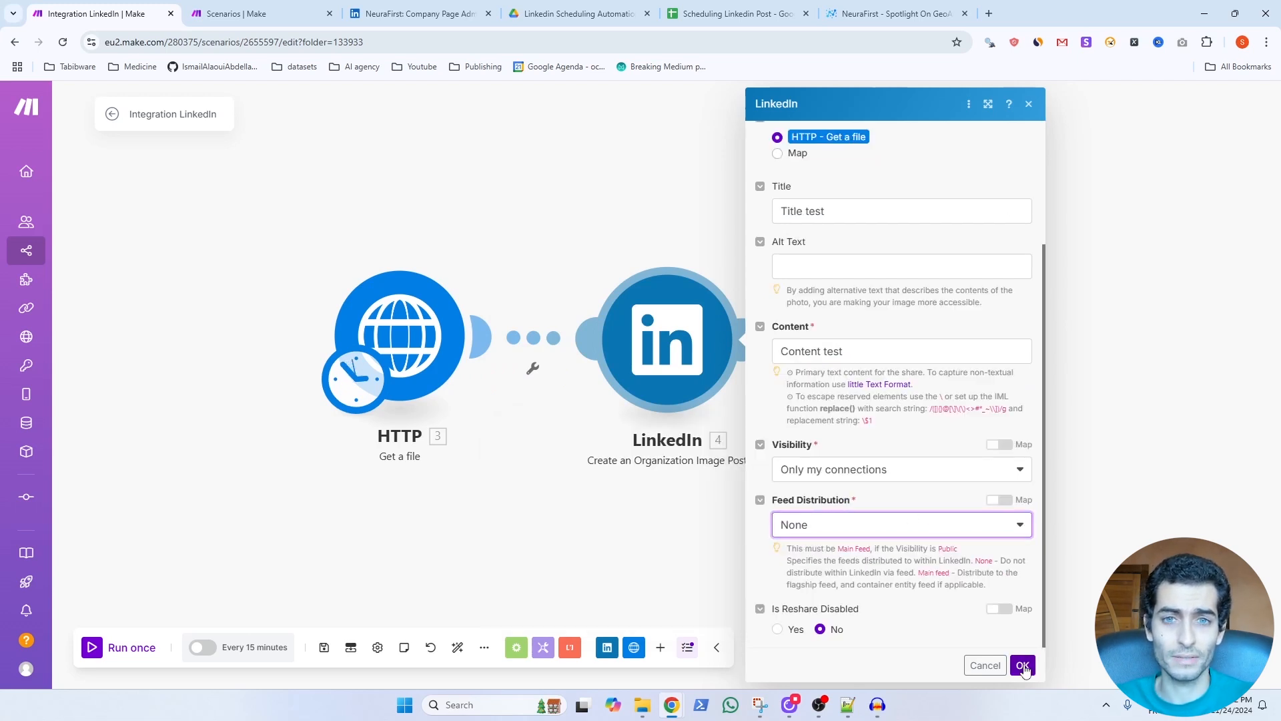
pyautogui.click(92, 648)
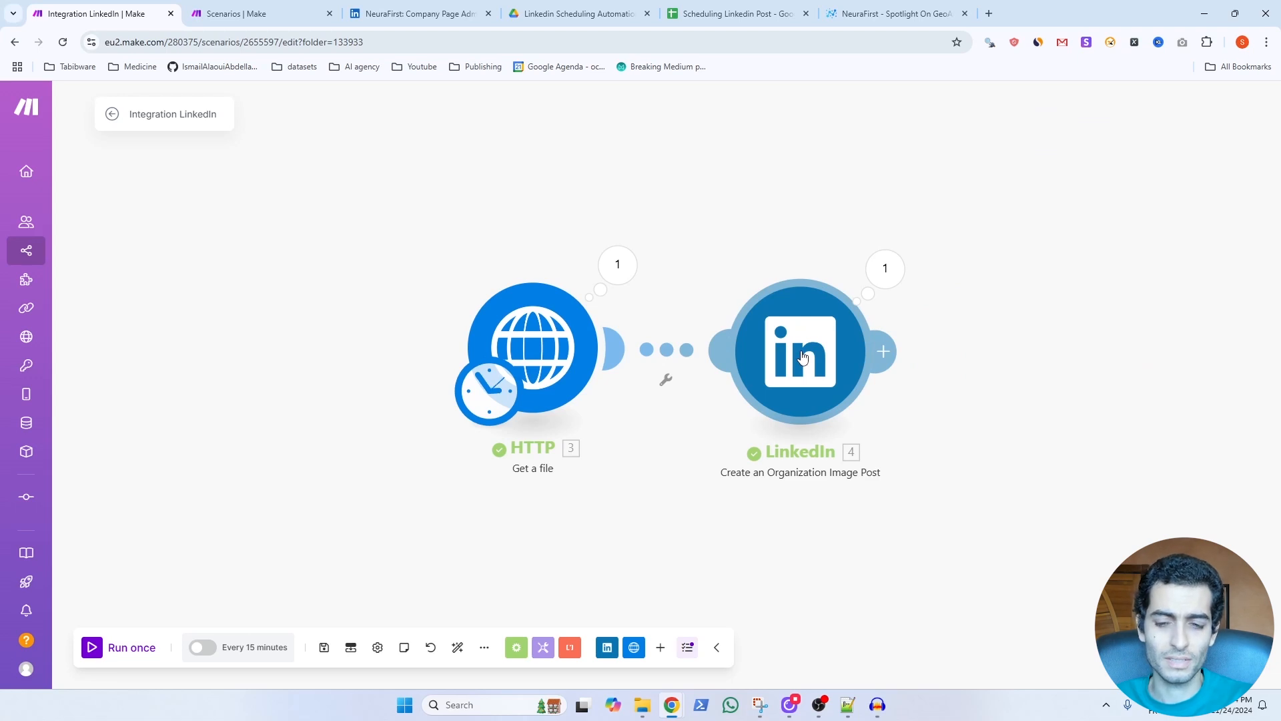
# Reopen the LinkedIn image post module's settings and display the available Visibility options.
pyautogui.click(803, 357)
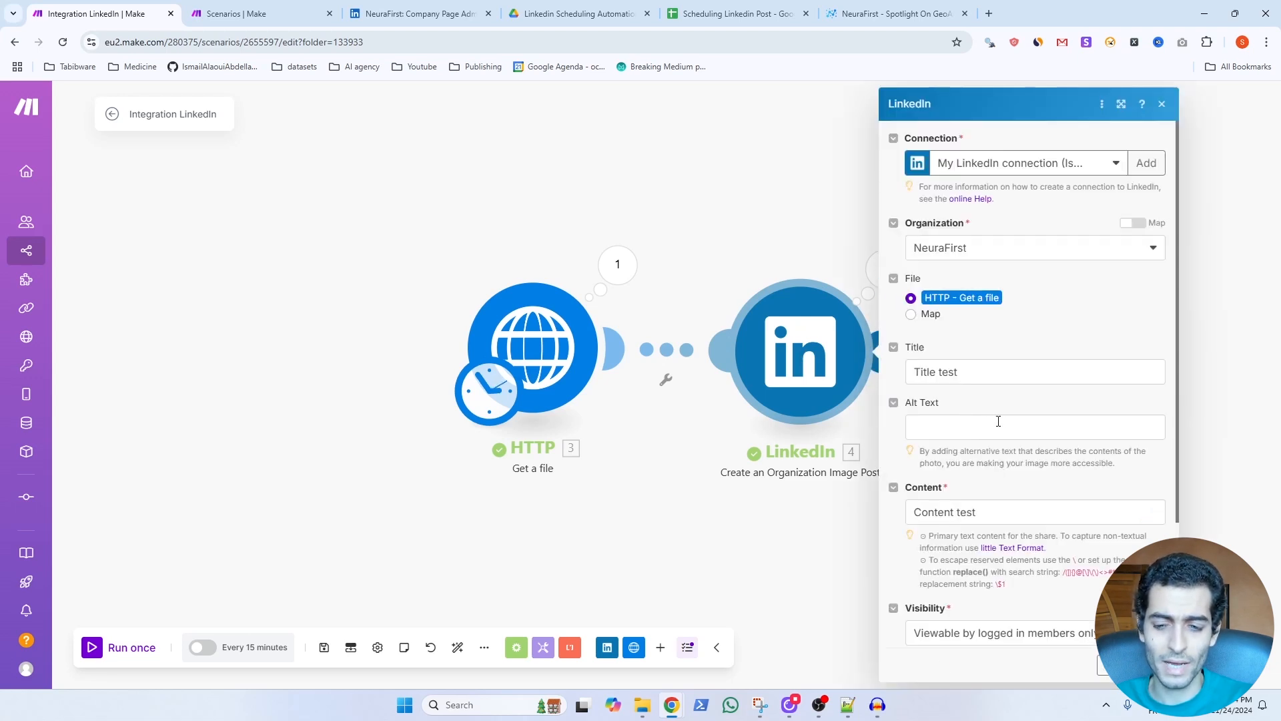
pyautogui.scroll(-3, 1001, 422)
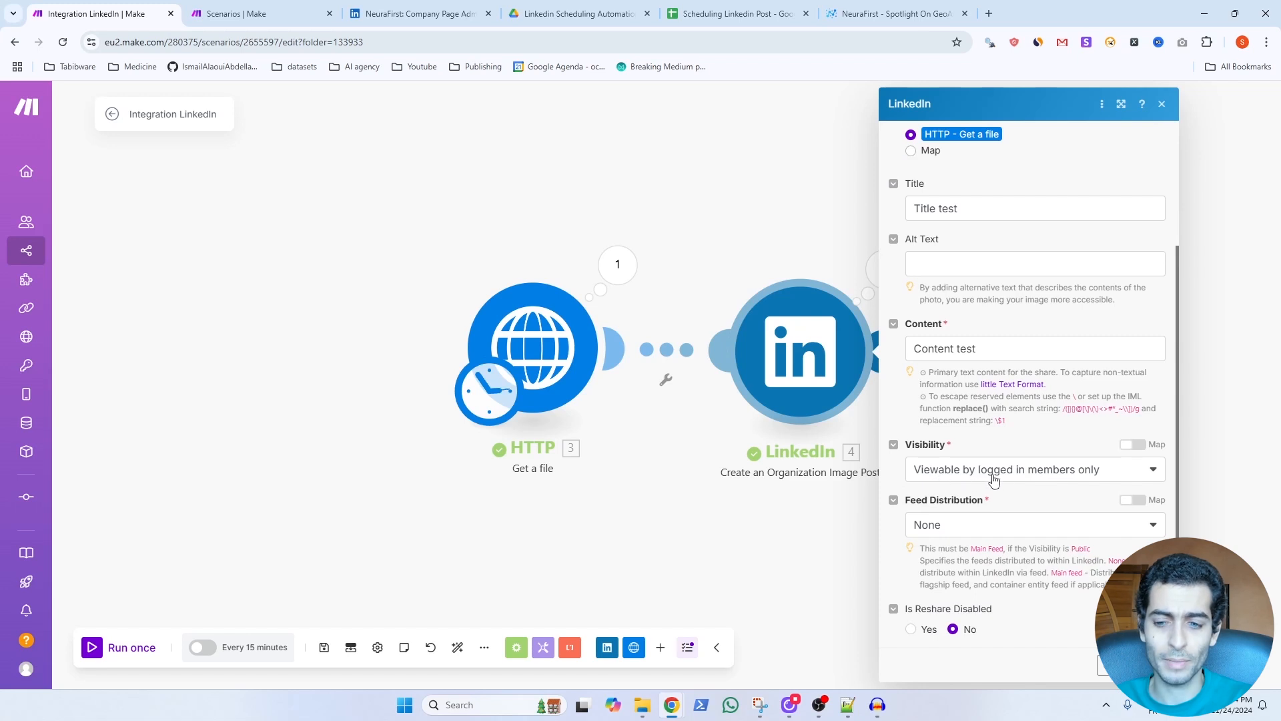
pyautogui.click(1051, 478)
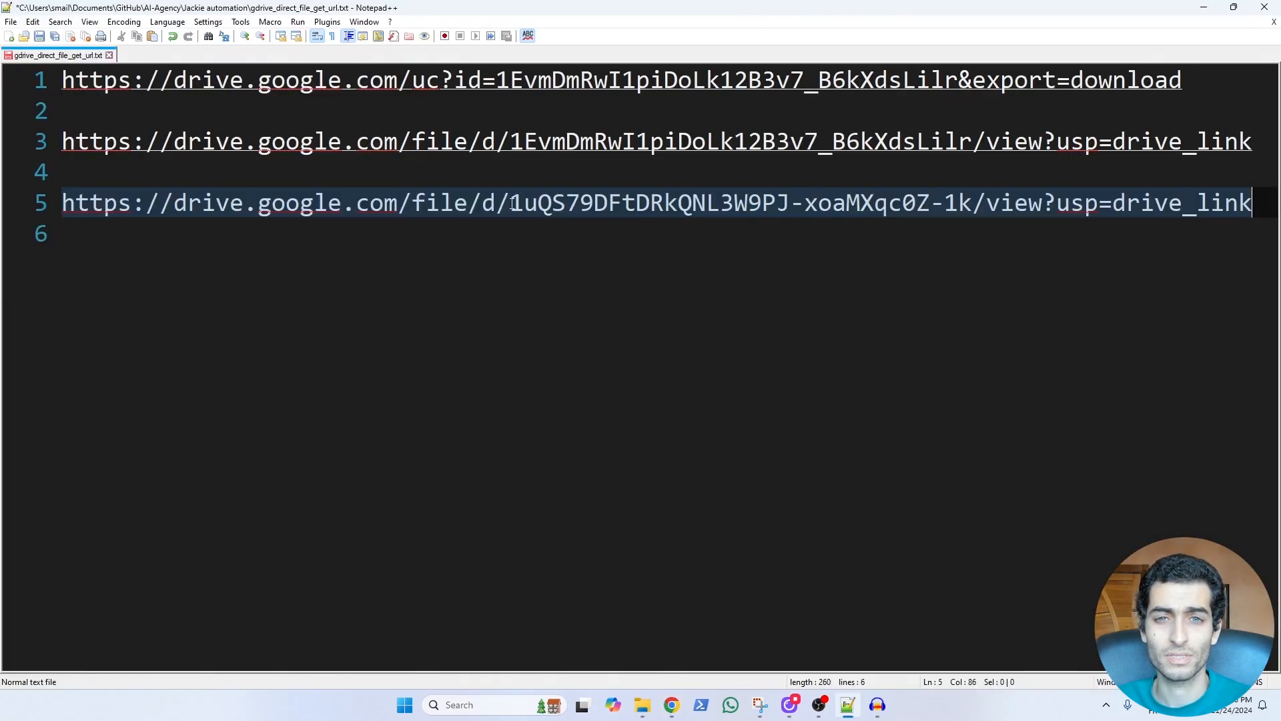
# Replace the file ID in the Notepad++ direct-download address with the ID from the newly pasted Drive link.
pyautogui.moveTo(513, 203); pyautogui.dragTo(973, 203)
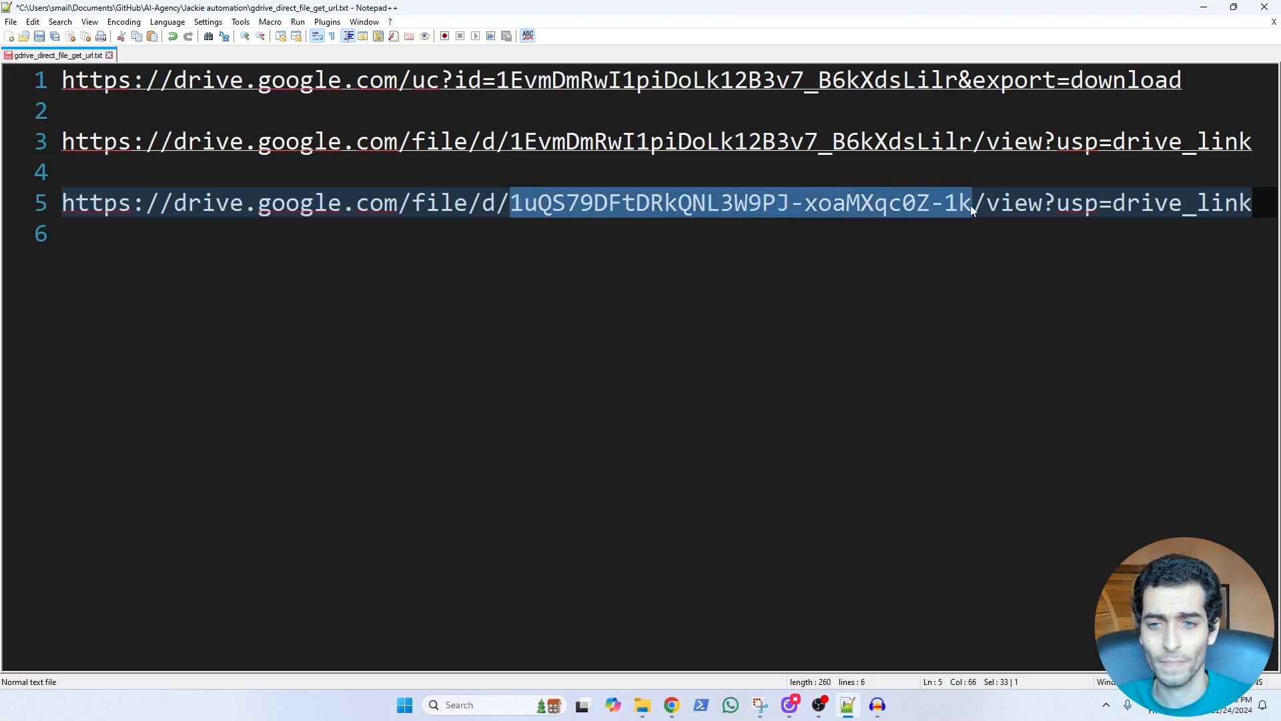
pyautogui.moveTo(957, 83); pyautogui.dragTo(498, 82)
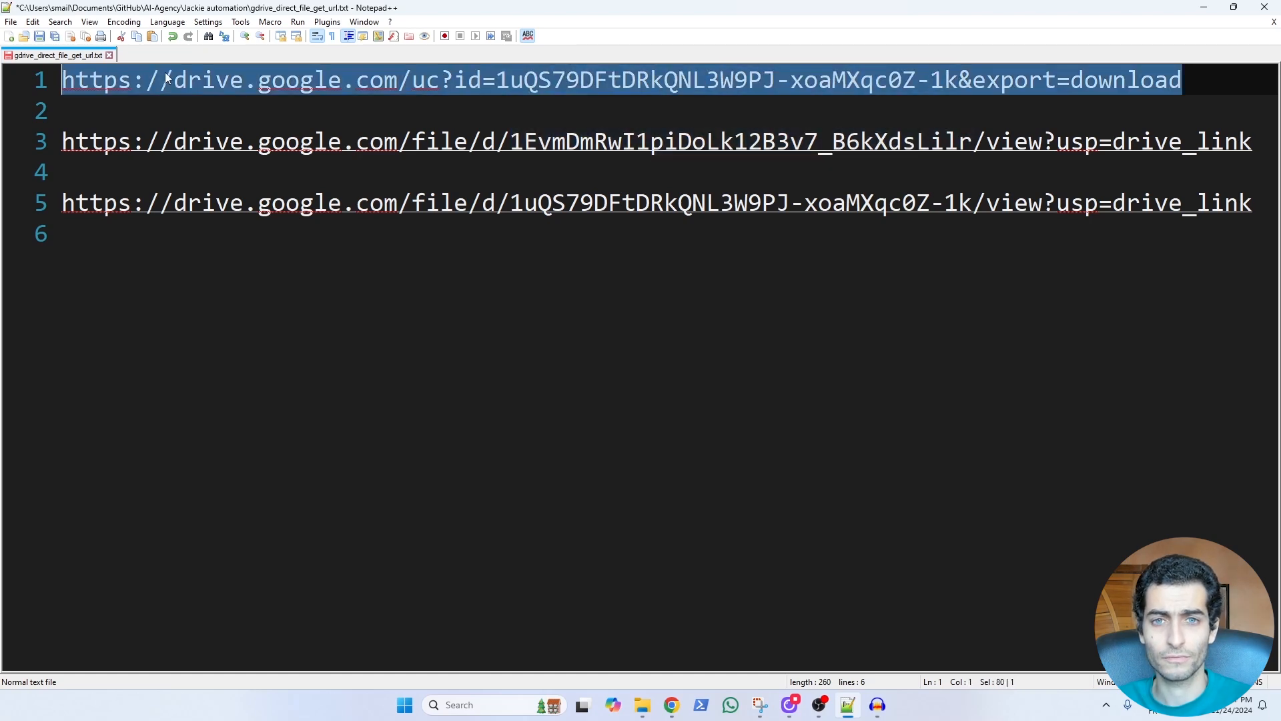
# Set the HTTP module's URL in Make to the updated direct-download address and run the scenario with the video post module.
pyautogui.click(671, 704)
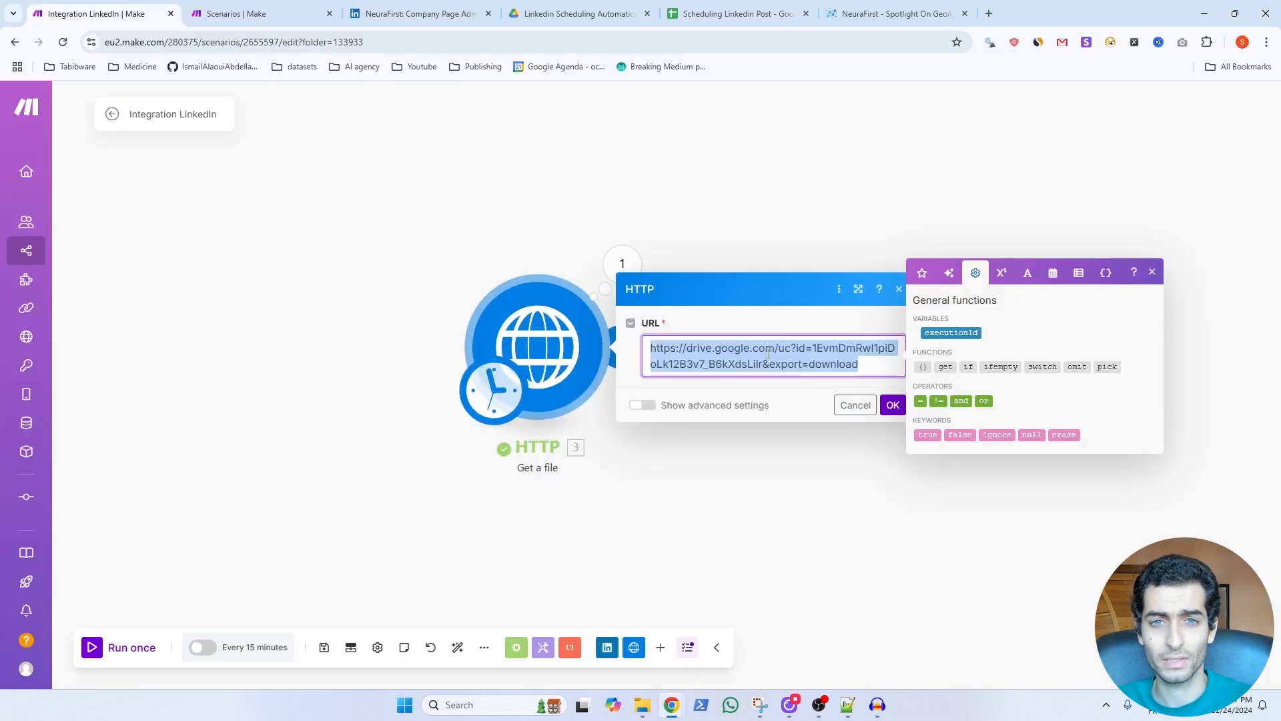
pyautogui.hotkey('ctrl', 'v')
pyautogui.click(893, 405)
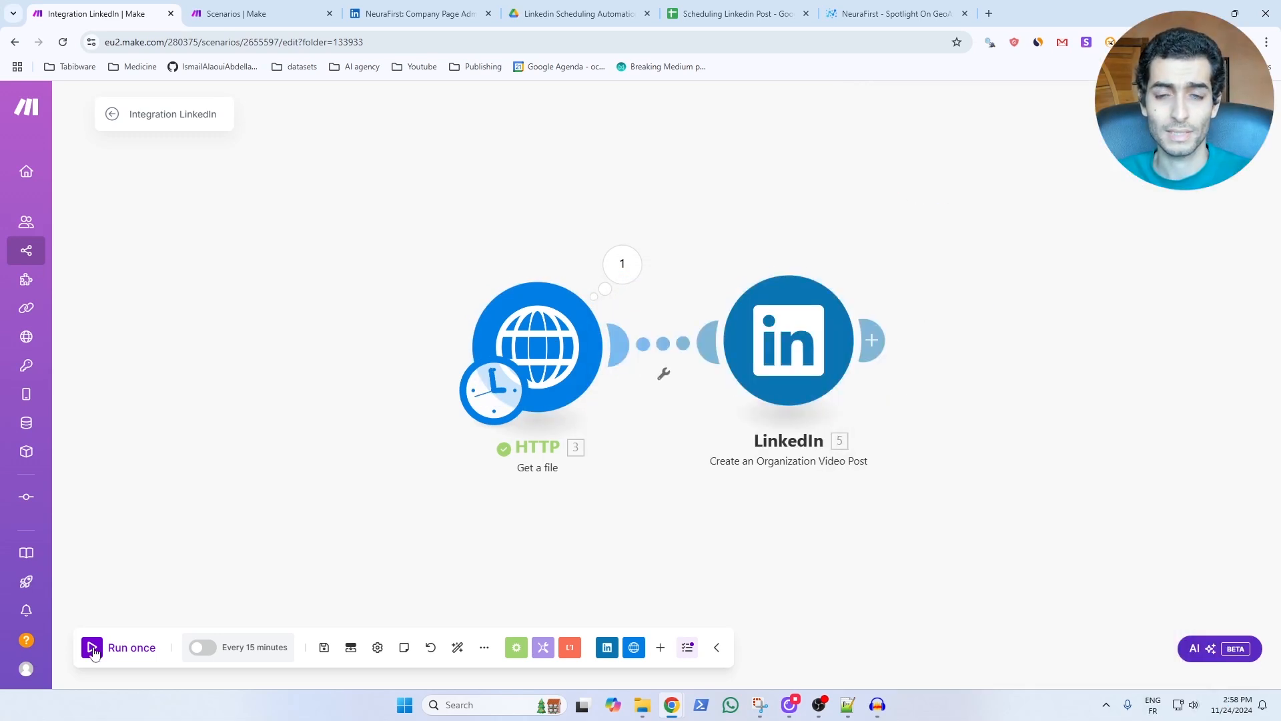
pyautogui.click(91, 652)
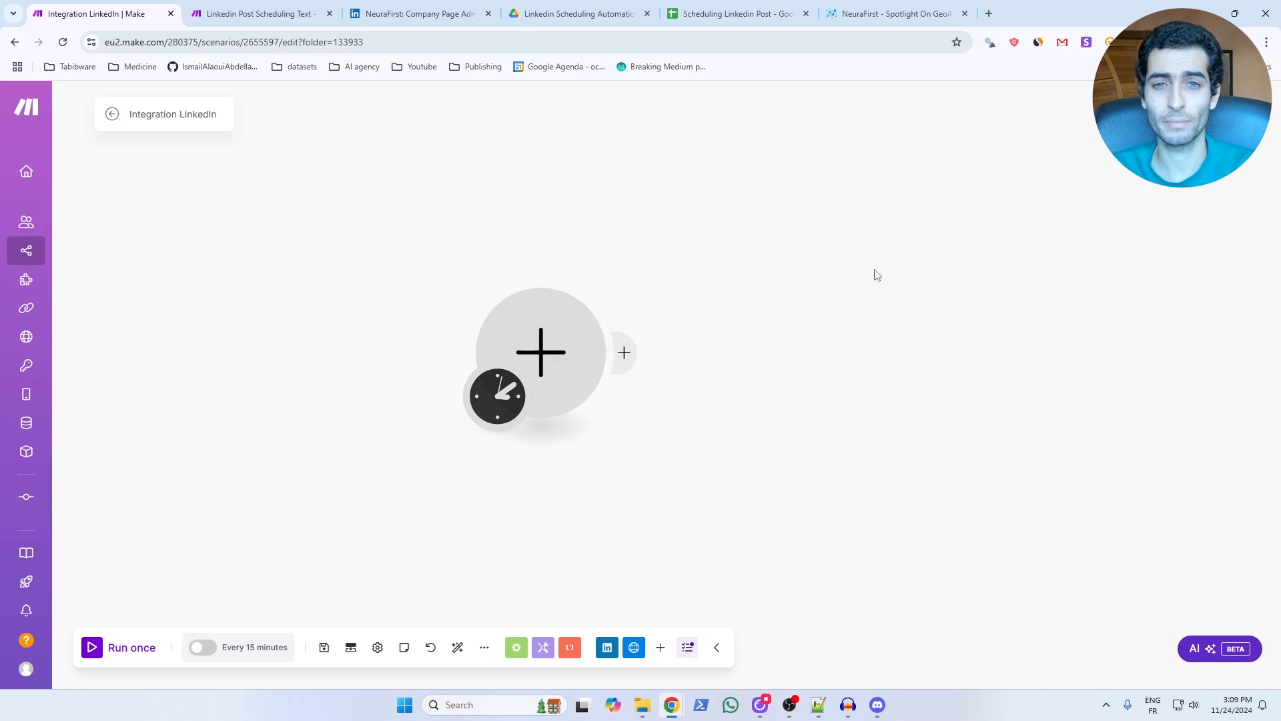
# Switch to Discord and open the community server's resources channel.
pyautogui.click(878, 711)
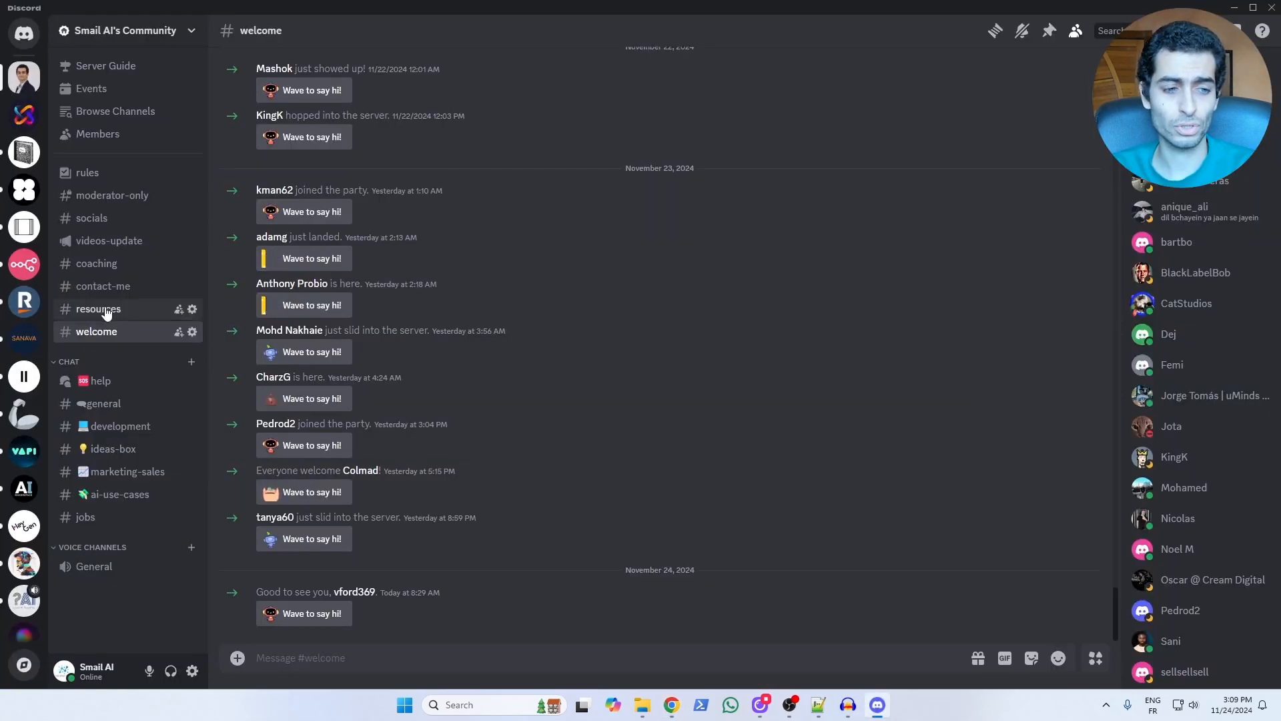
pyautogui.click(105, 311)
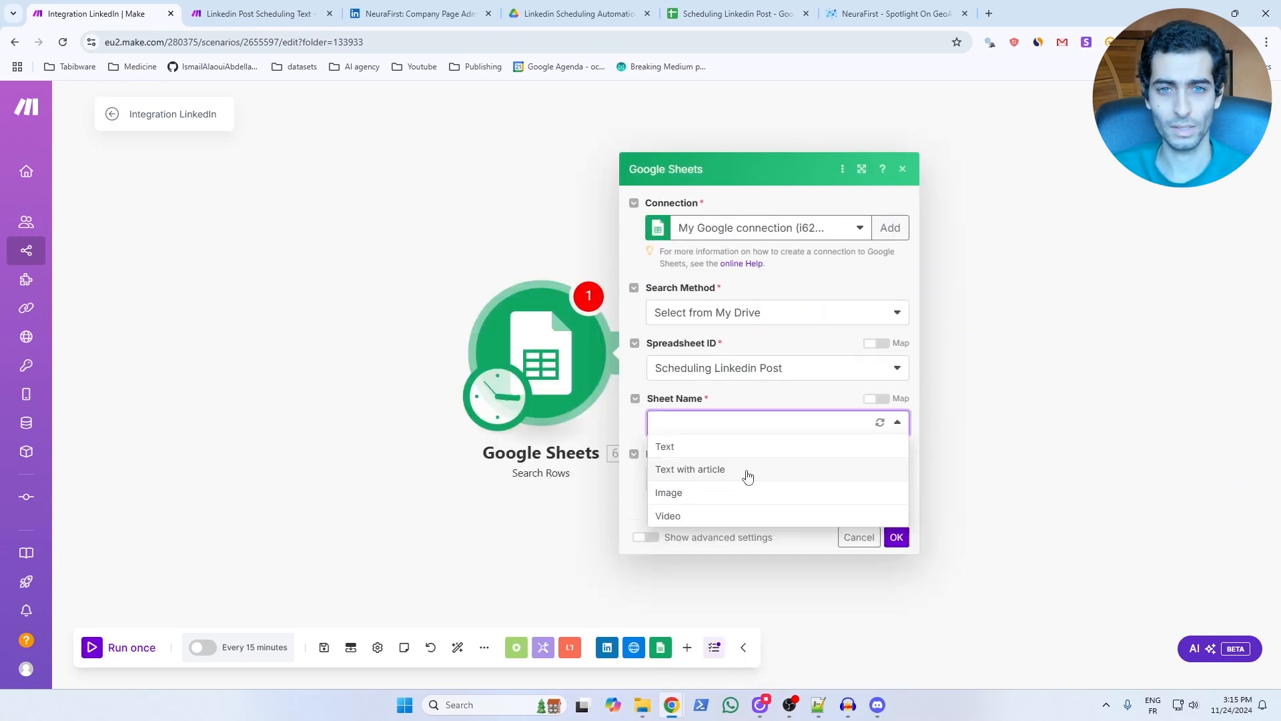
# Set the Google Sheets row search to the "Text with article" sheet and filter Date (A) with the datetime operator Equal to.
pyautogui.click(748, 473)
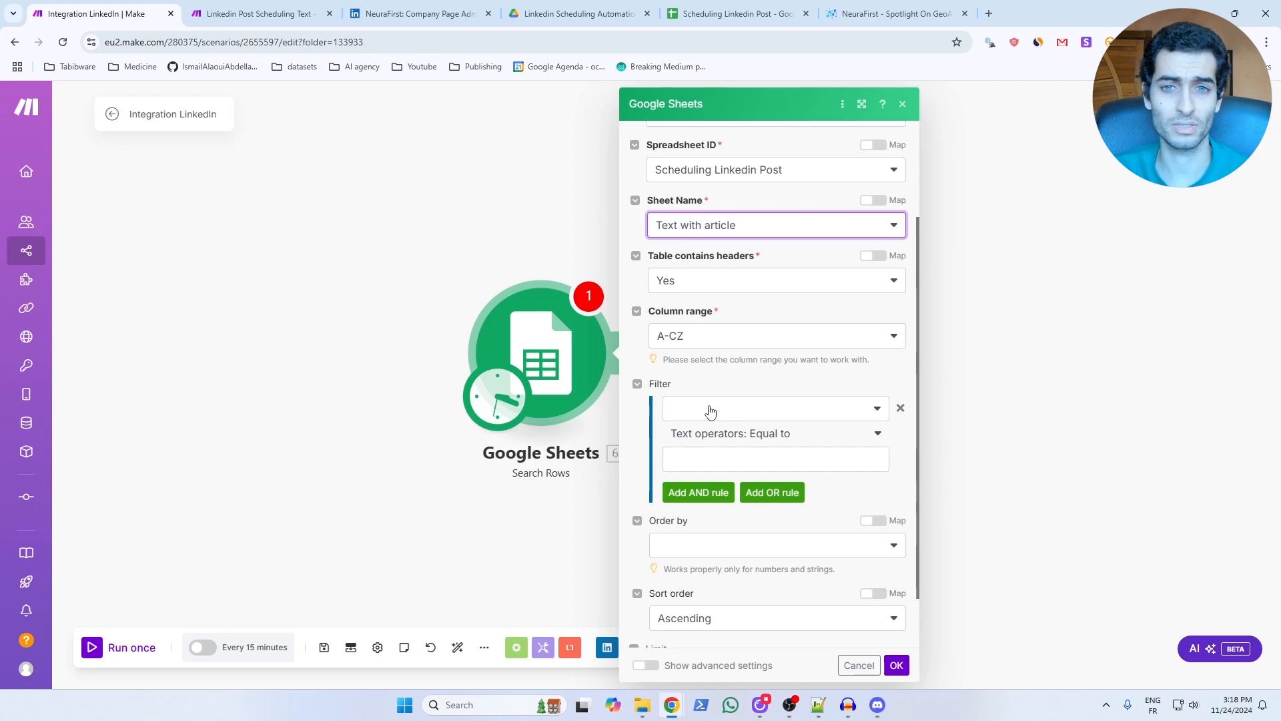
pyautogui.click(711, 411)
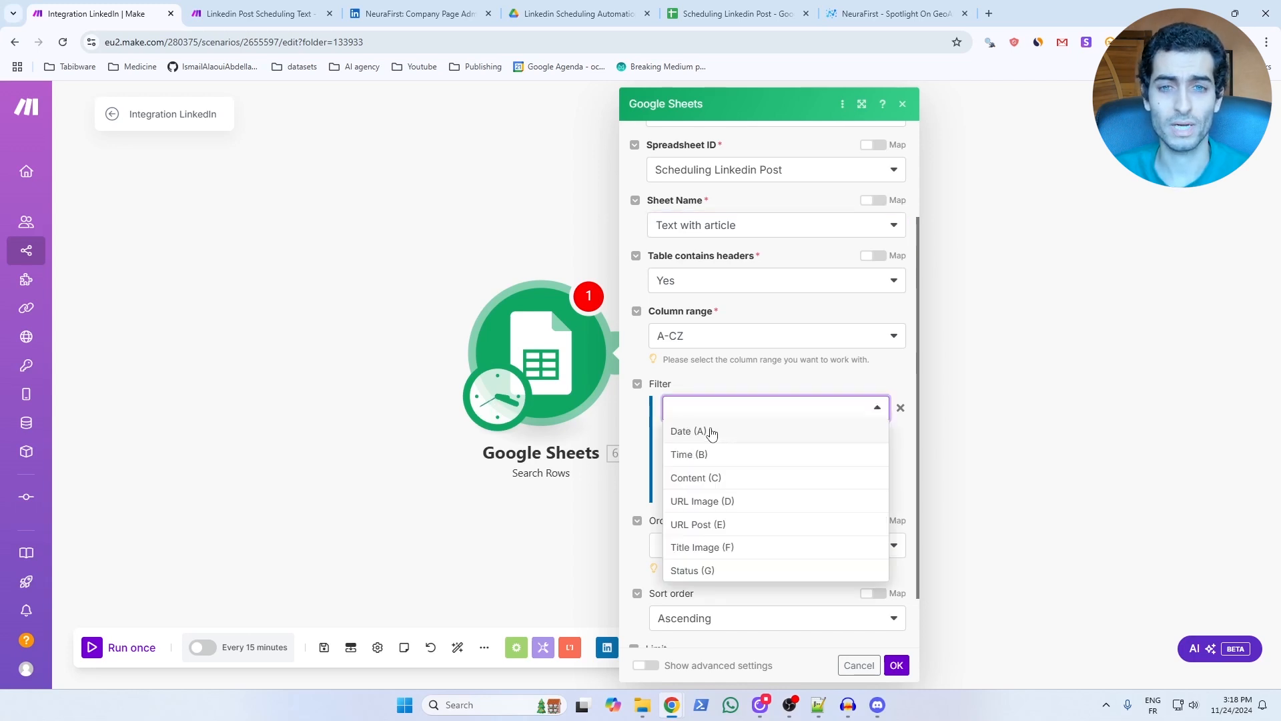
pyautogui.click(711, 434)
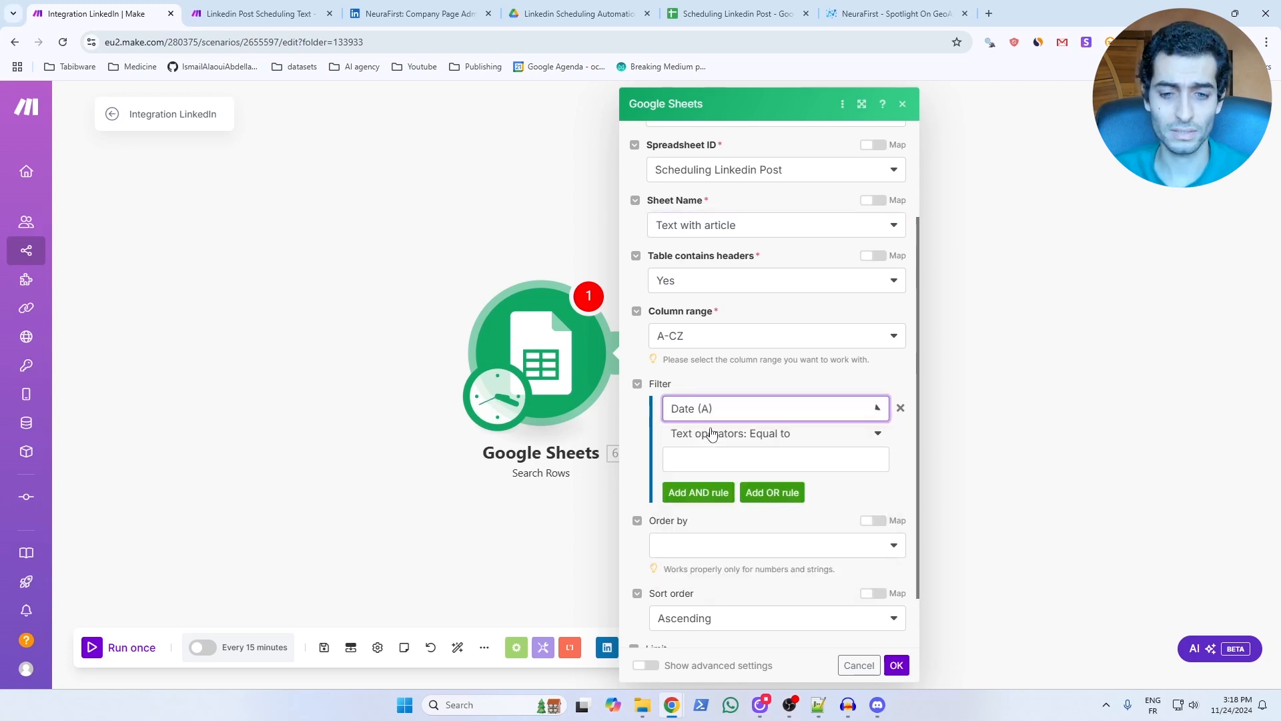
pyautogui.click(784, 435)
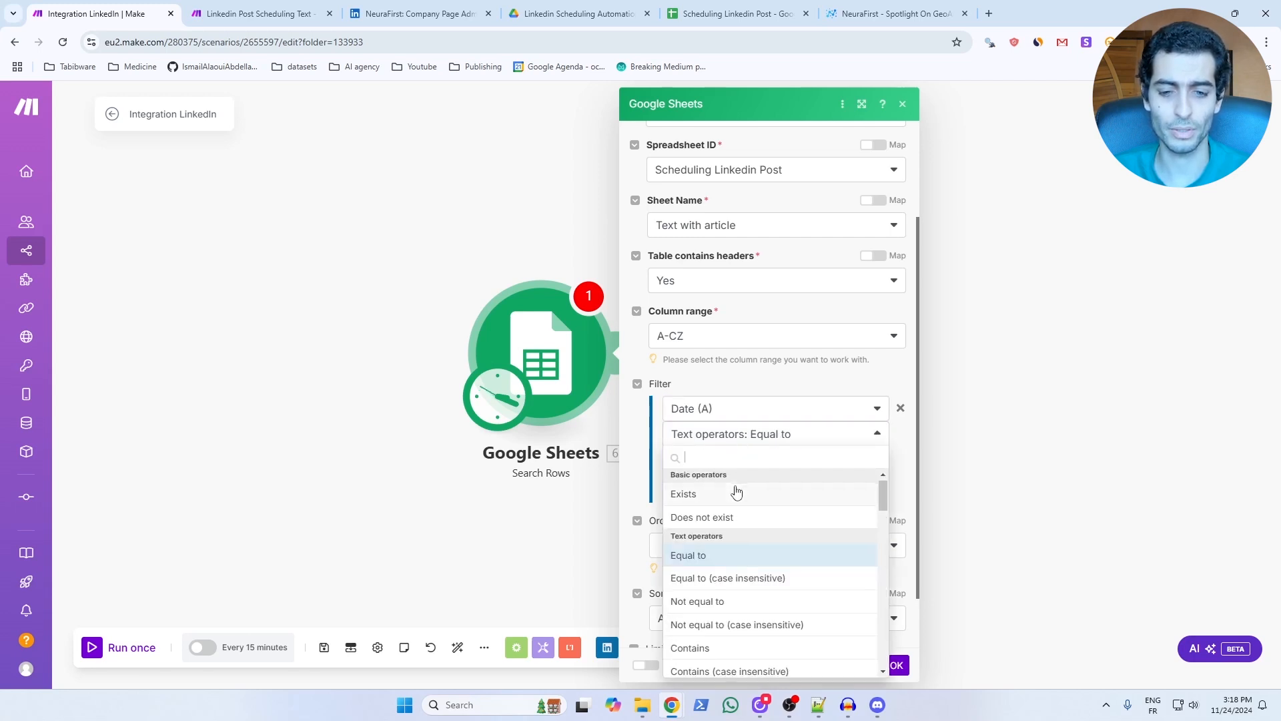
pyautogui.scroll(-7, 736, 492)
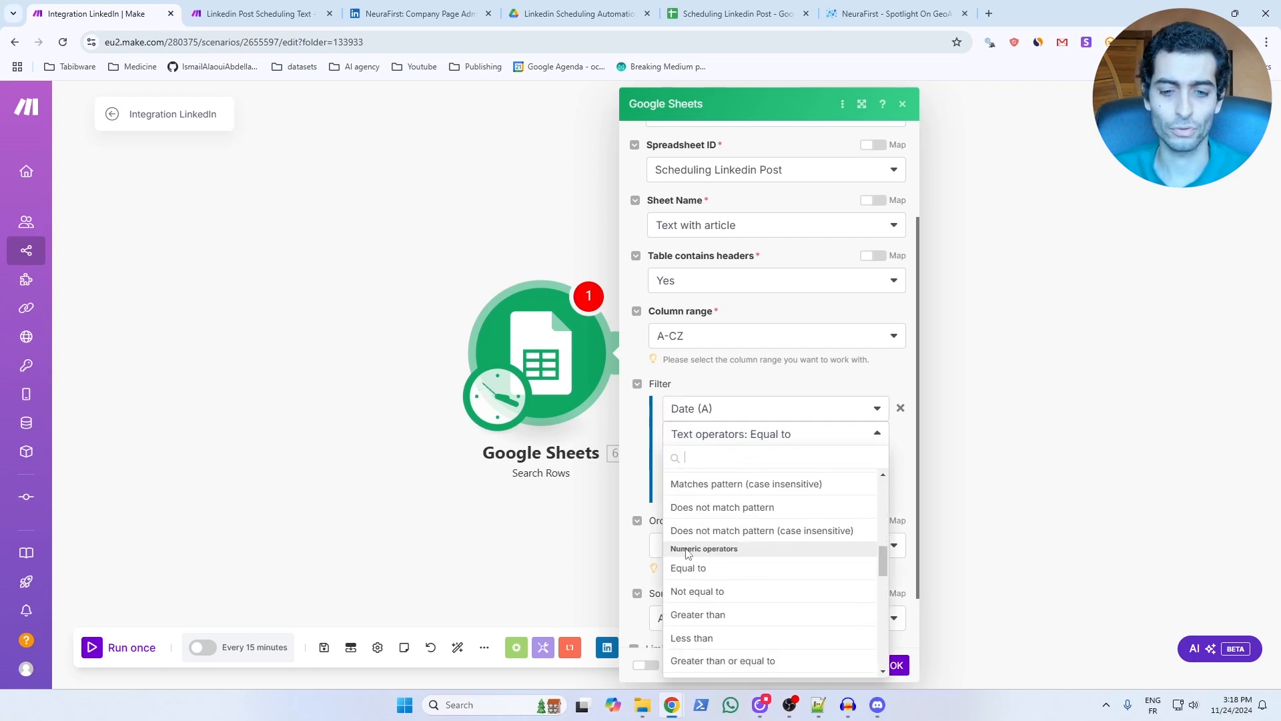
pyautogui.scroll(-5, 738, 534)
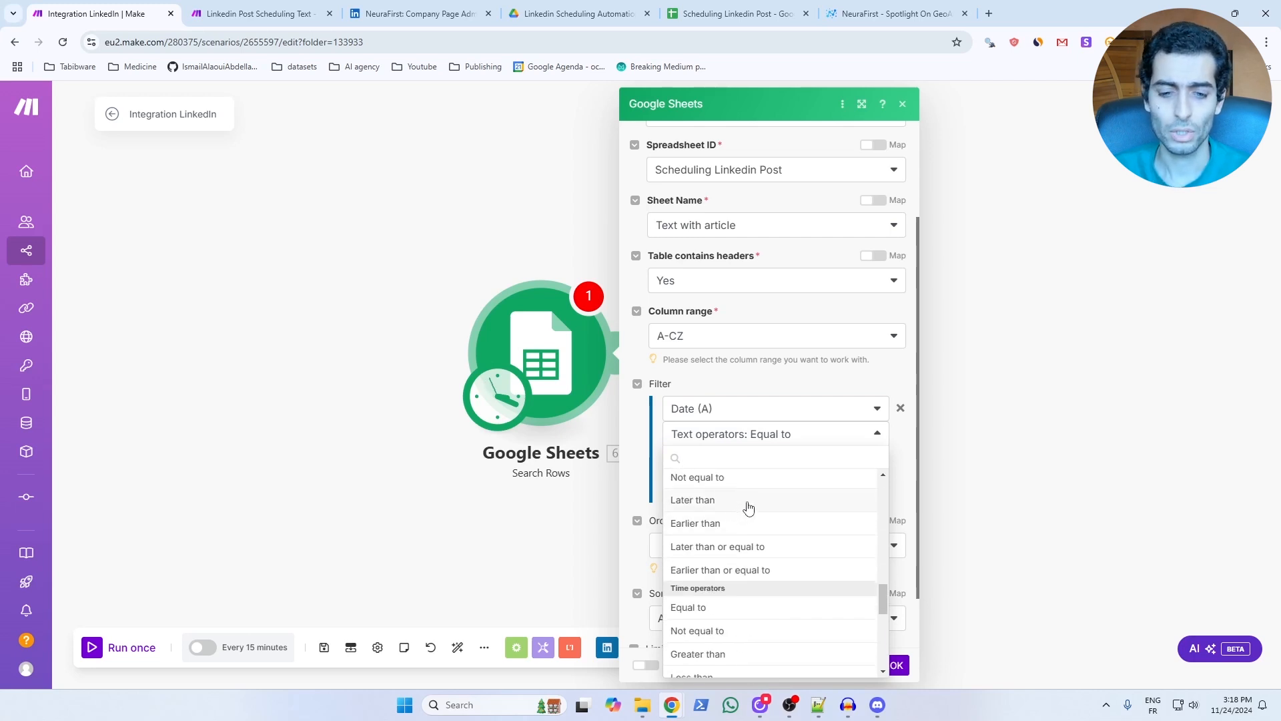
pyautogui.scroll(-3, 746, 509)
pyautogui.scroll(5, 748, 509)
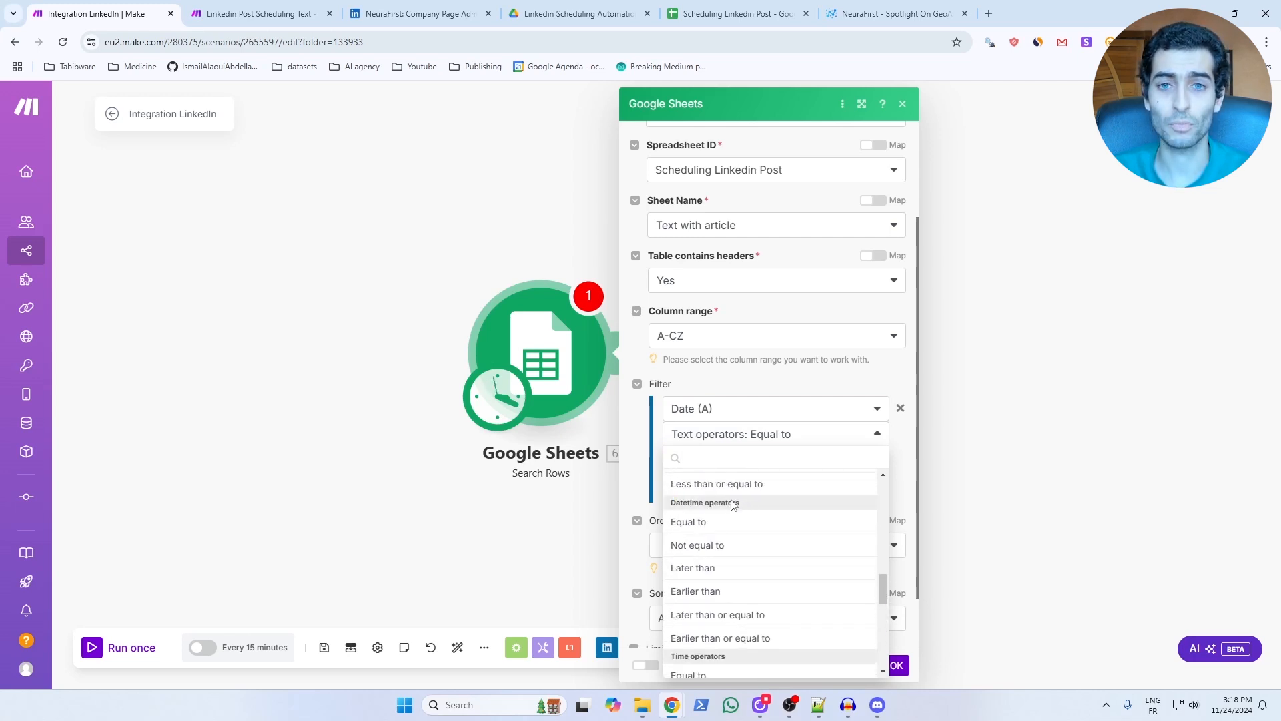
pyautogui.click(698, 524)
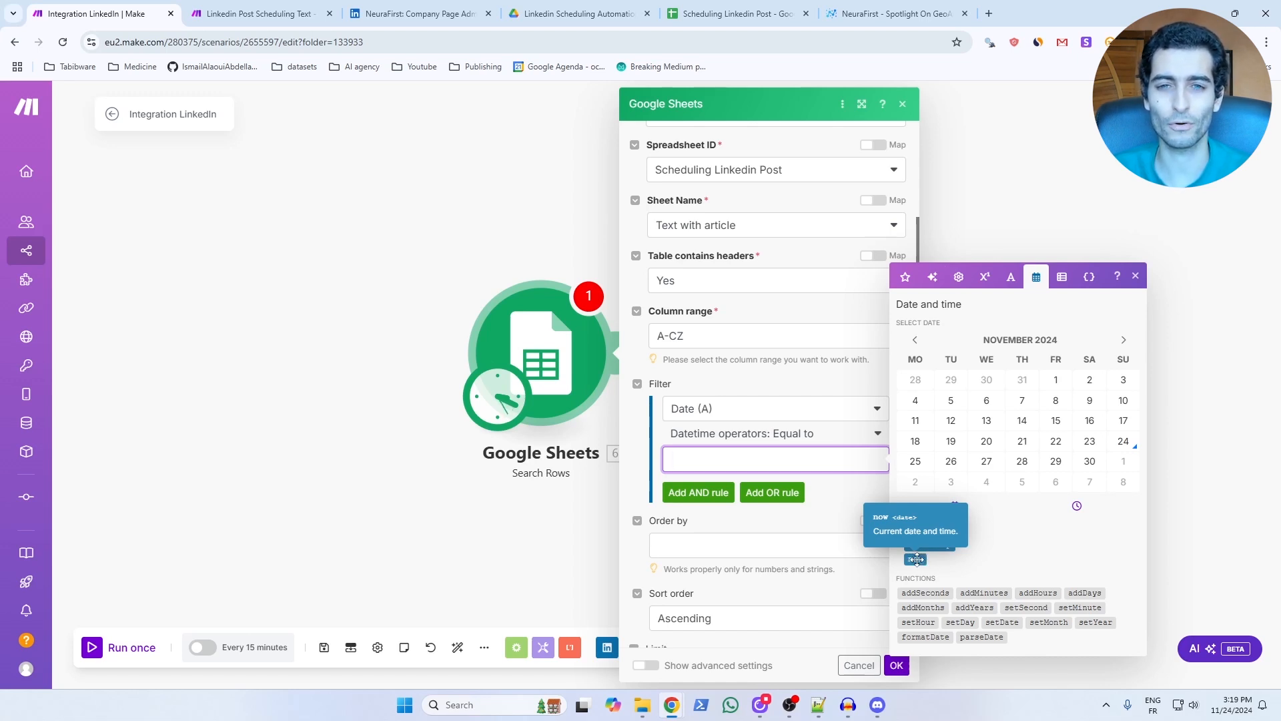
# Set the Date (A) filter value to formatDate(now; DD/MM/YYYY), matching the date format in the "Text with article" sheet.
pyautogui.click(733, 14)
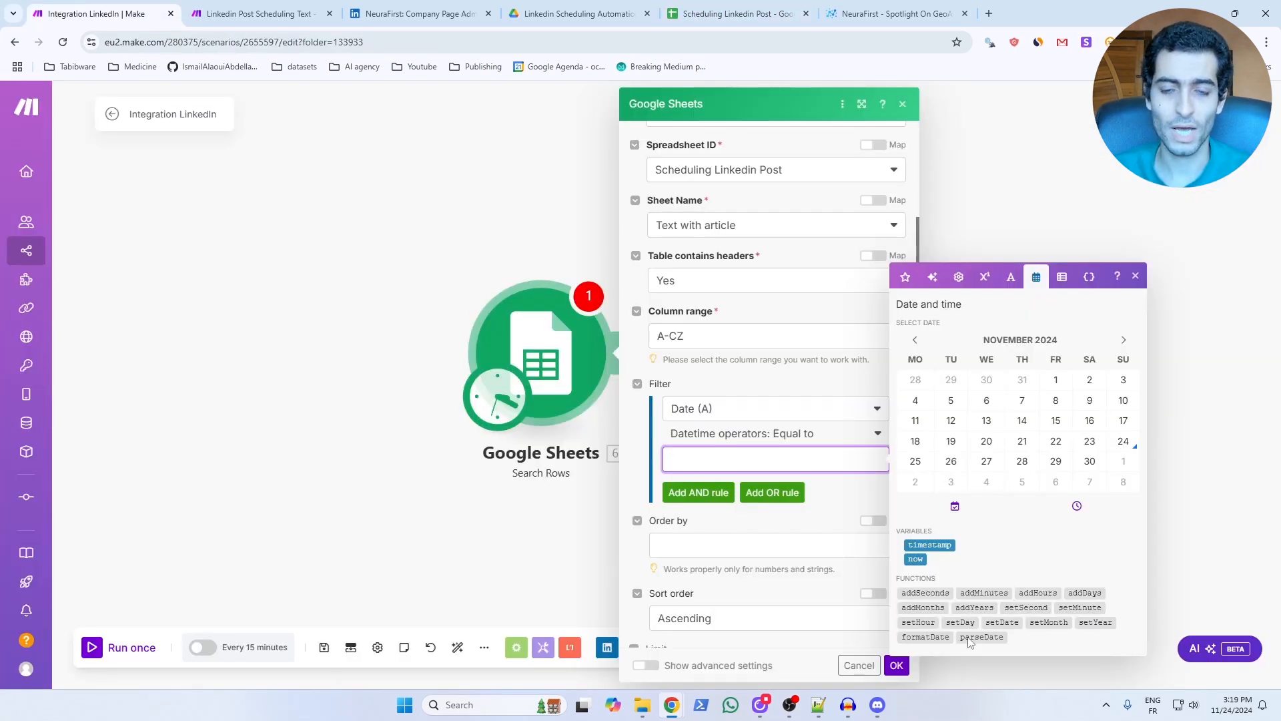
pyautogui.click(930, 637)
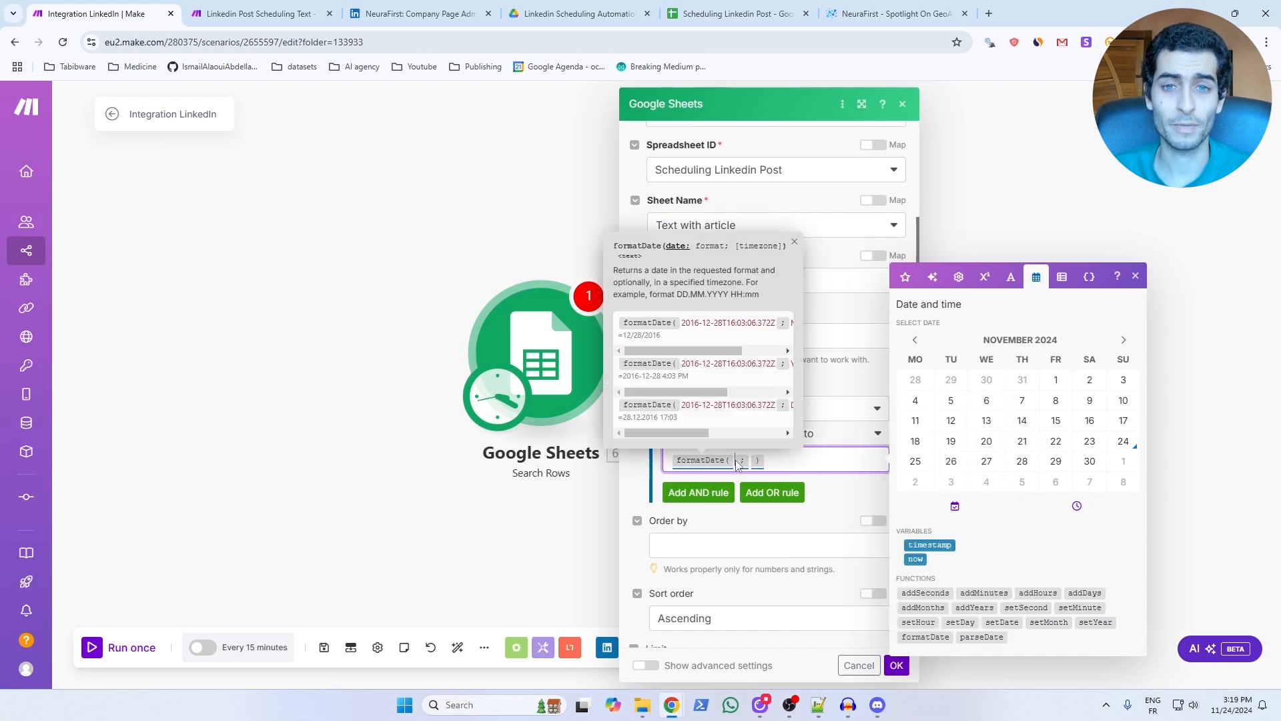
pyautogui.click(916, 558)
pyautogui.click(783, 464)
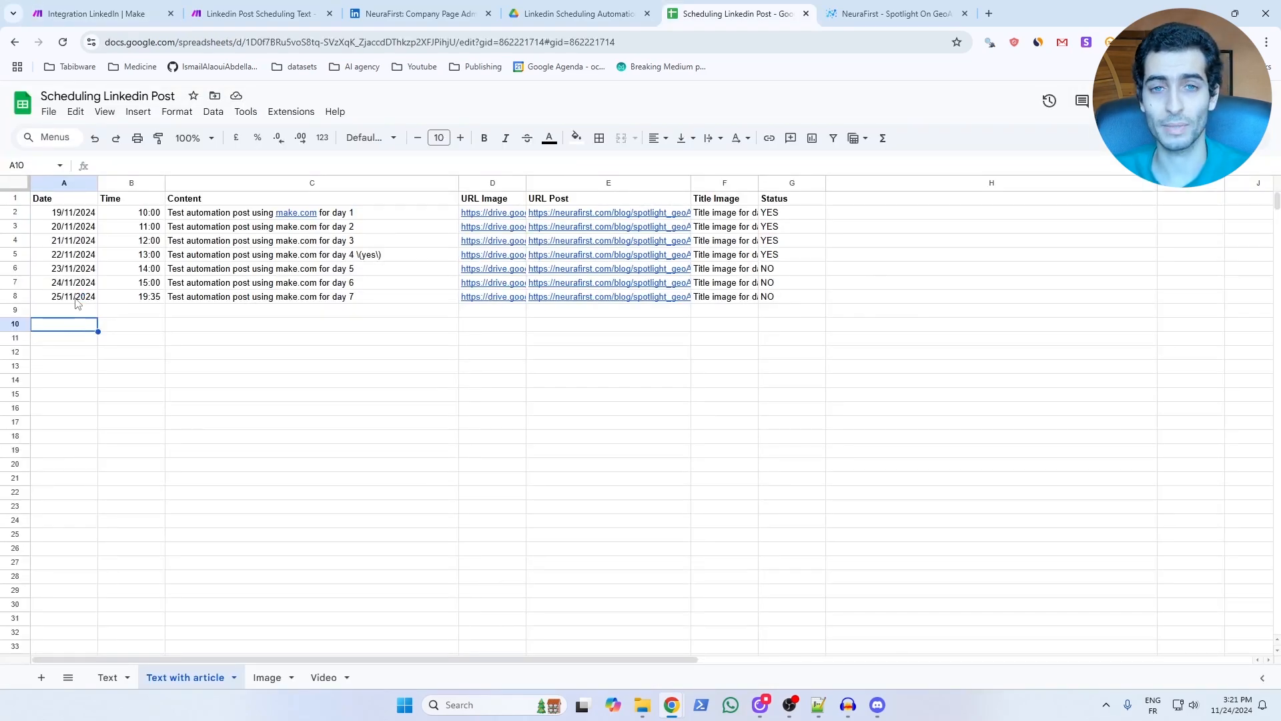
pyautogui.click(16, 282)
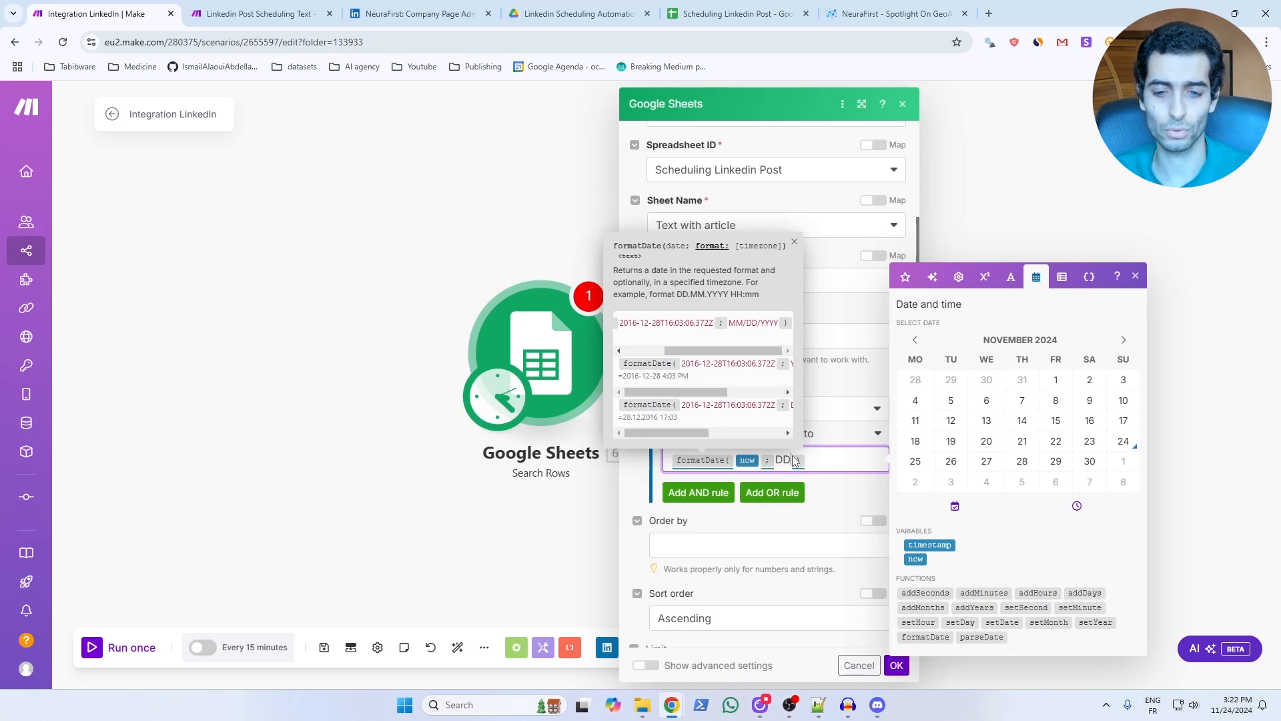
pyautogui.write('/')
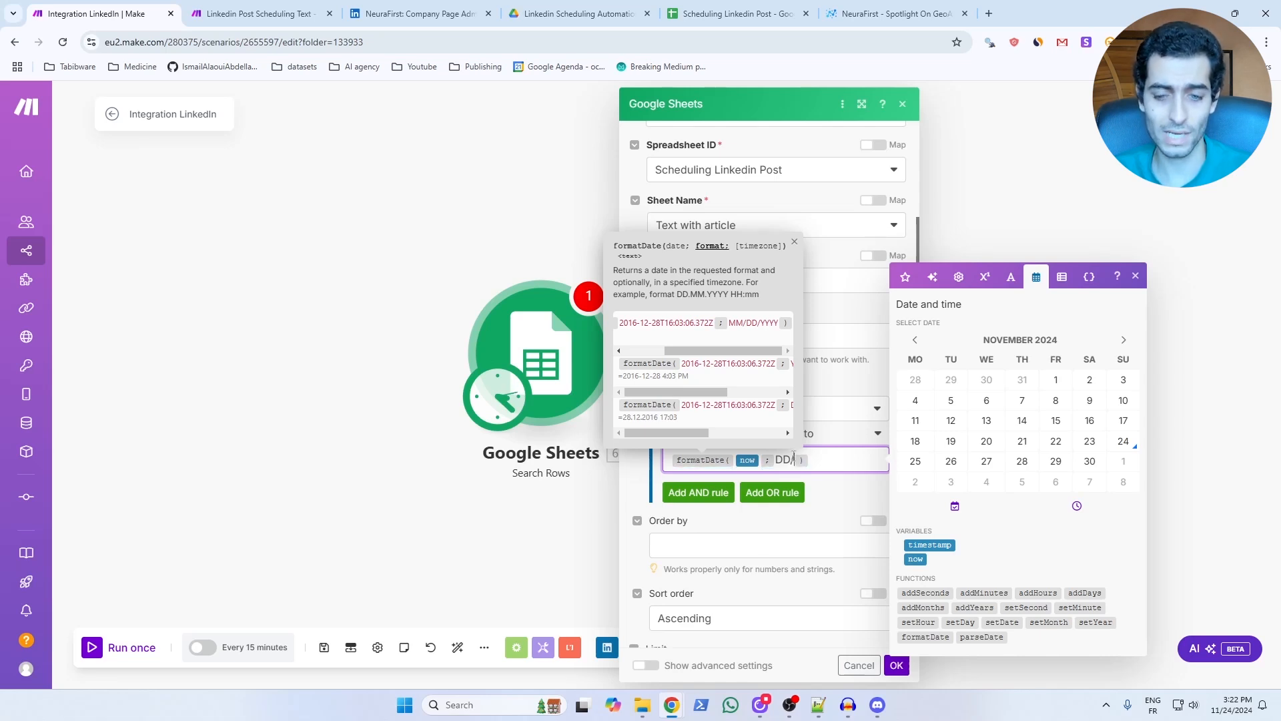
pyautogui.write('MM')
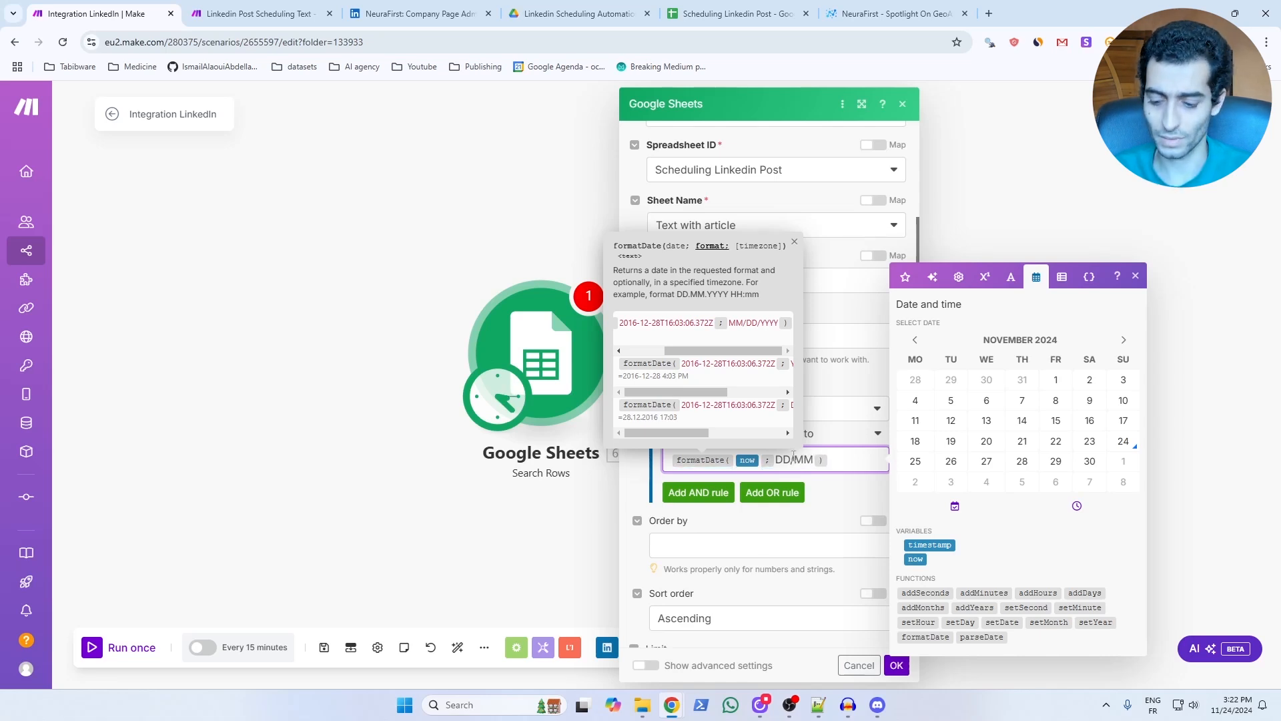
pyautogui.write('/')
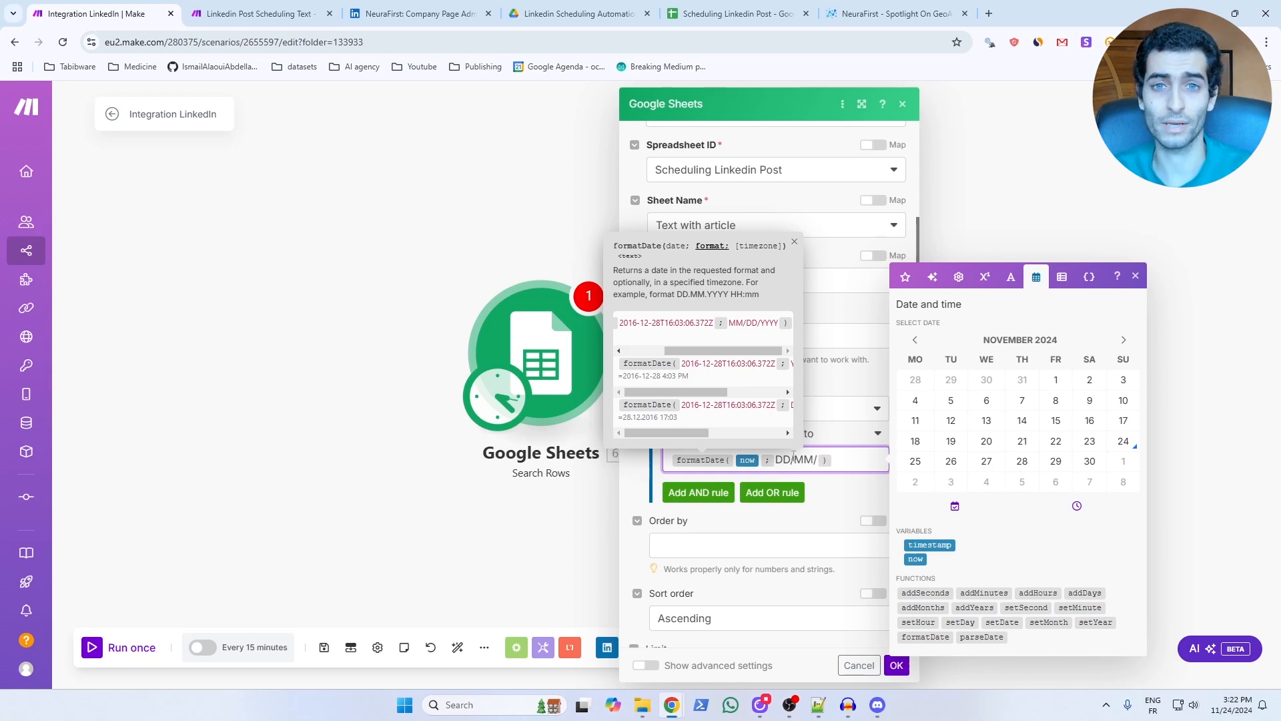
pyautogui.write('YYYY')
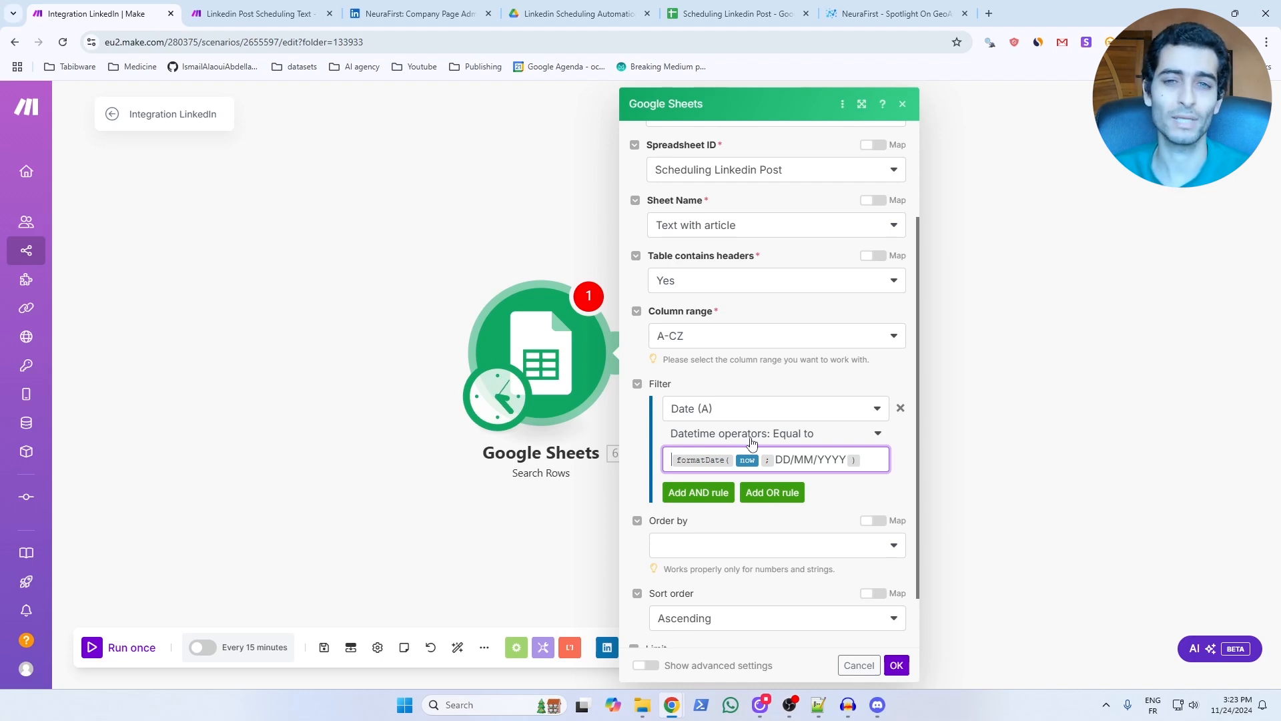
# Add an AND rule to the row search requiring Status (G) to be equal to the text NO.
pyautogui.click(698, 494)
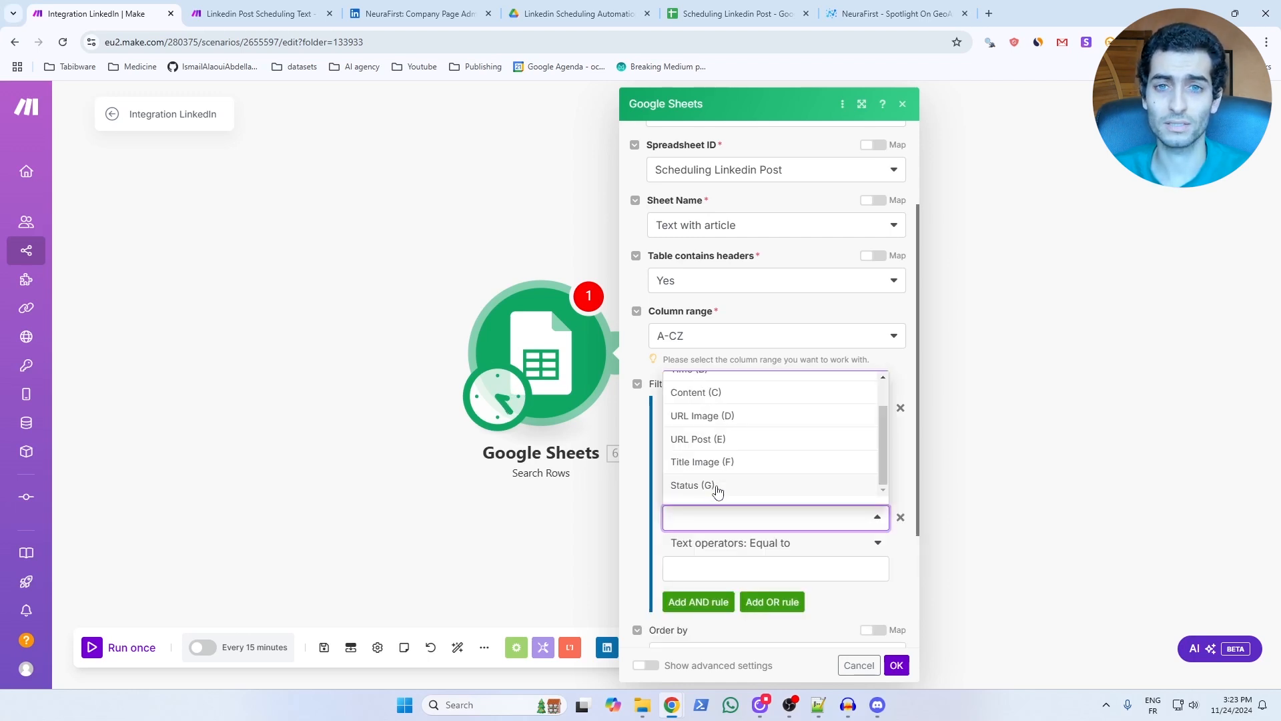
pyautogui.click(707, 485)
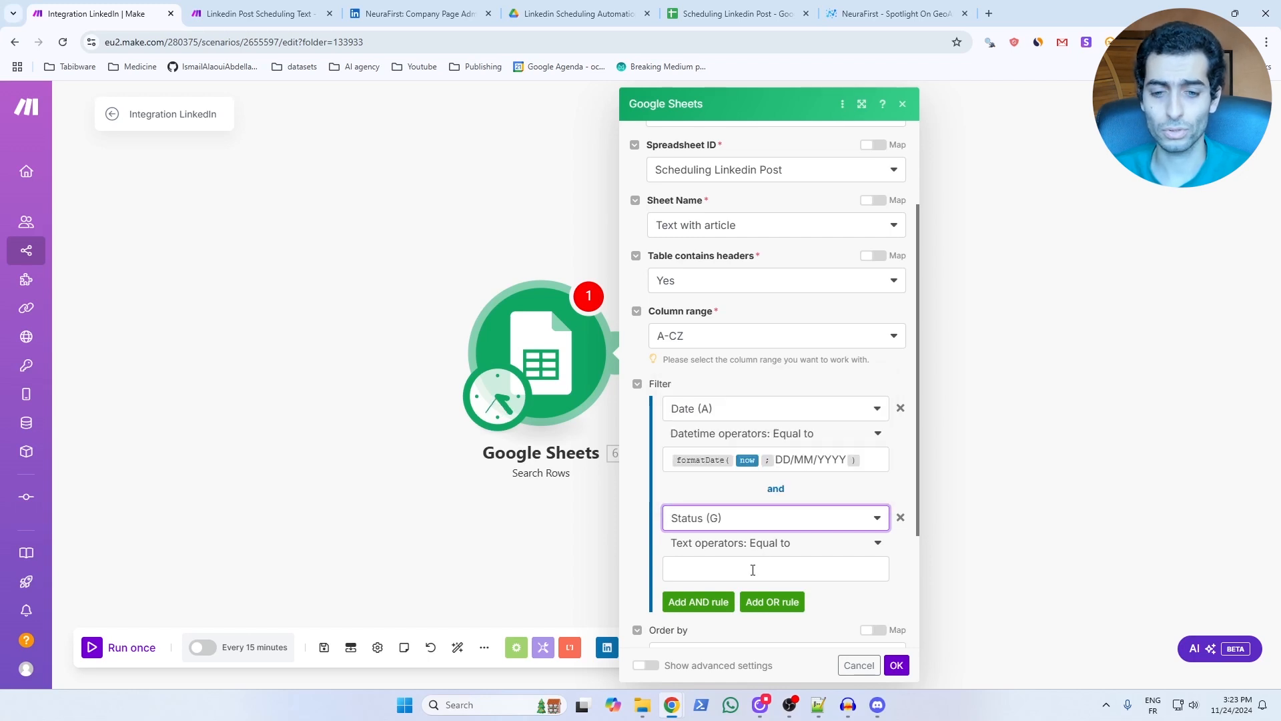
pyautogui.click(753, 569)
pyautogui.write('NO')
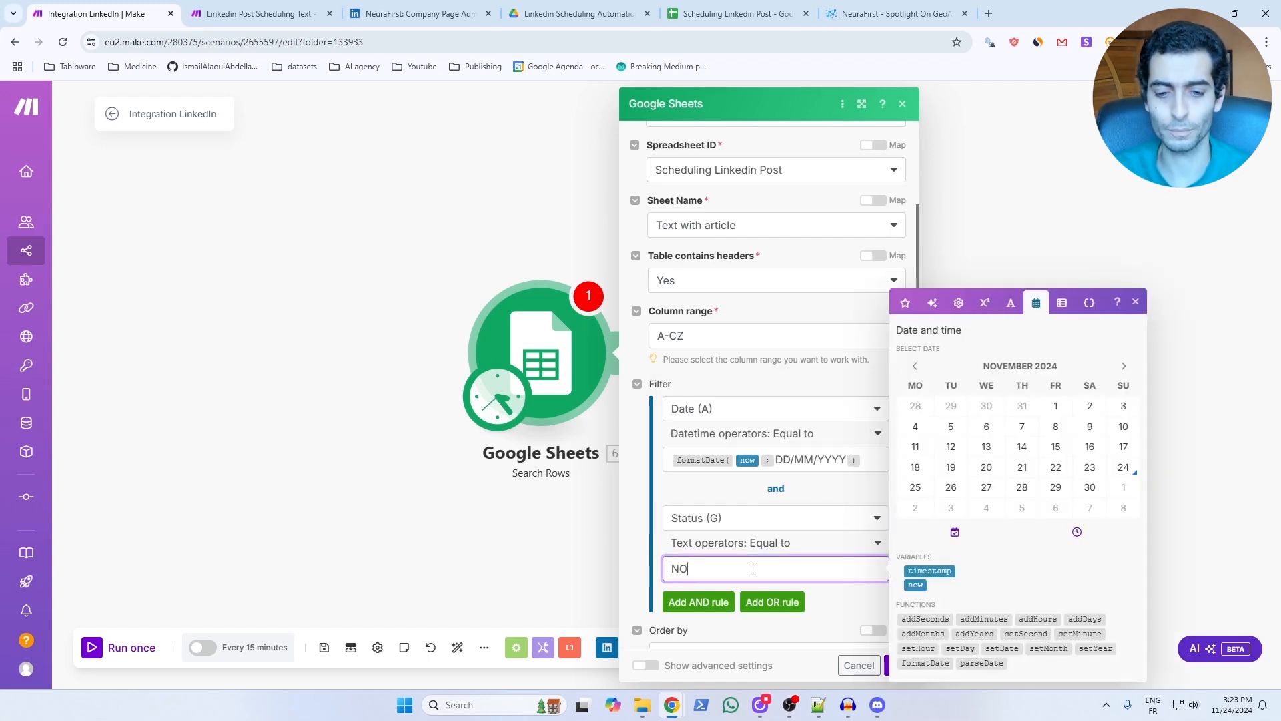
pyautogui.scroll(-1, 734, 500)
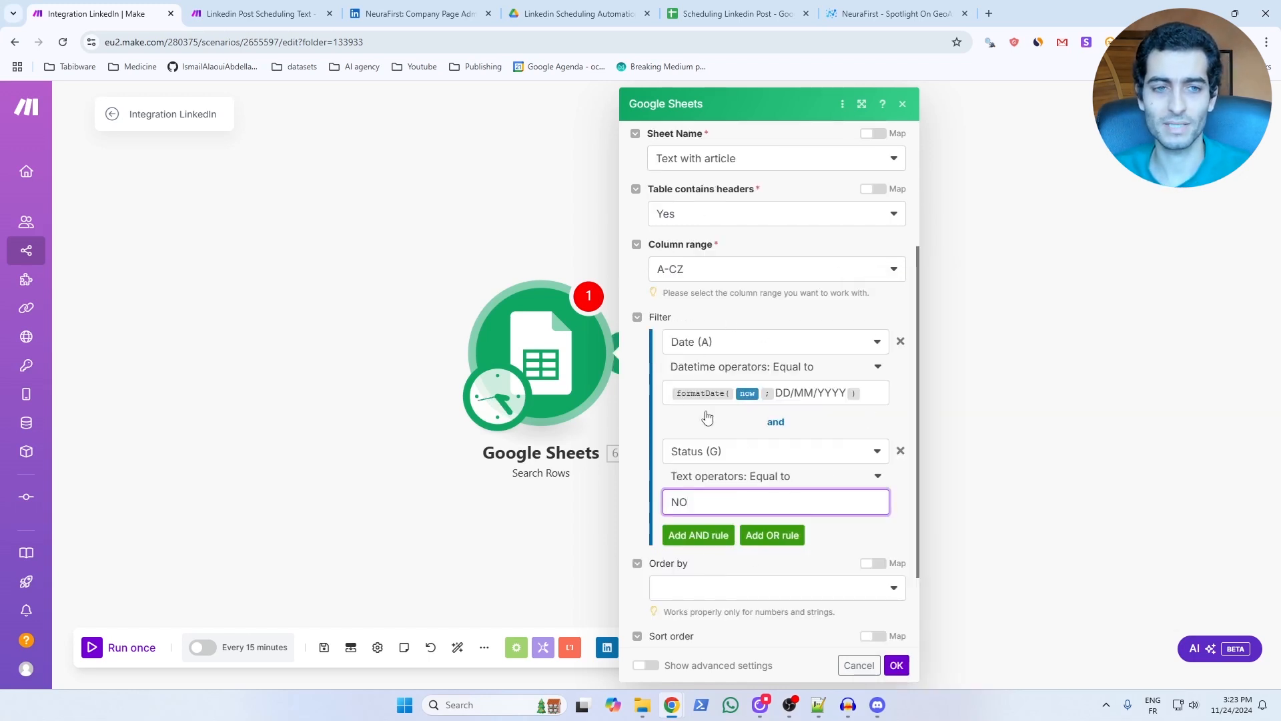
# Check the scheduling spreadsheet, then limit the row search to 1 returned result and save the Google Sheets module.
pyautogui.click(737, 14)
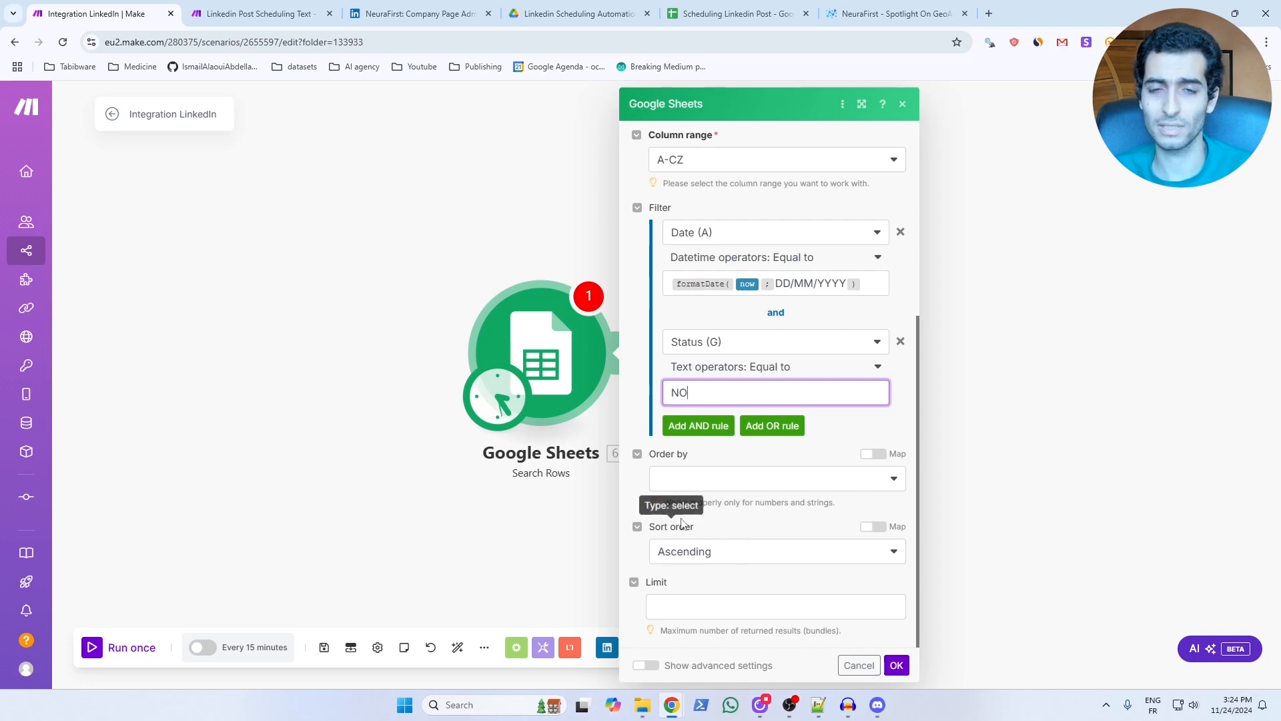
pyautogui.click(678, 606)
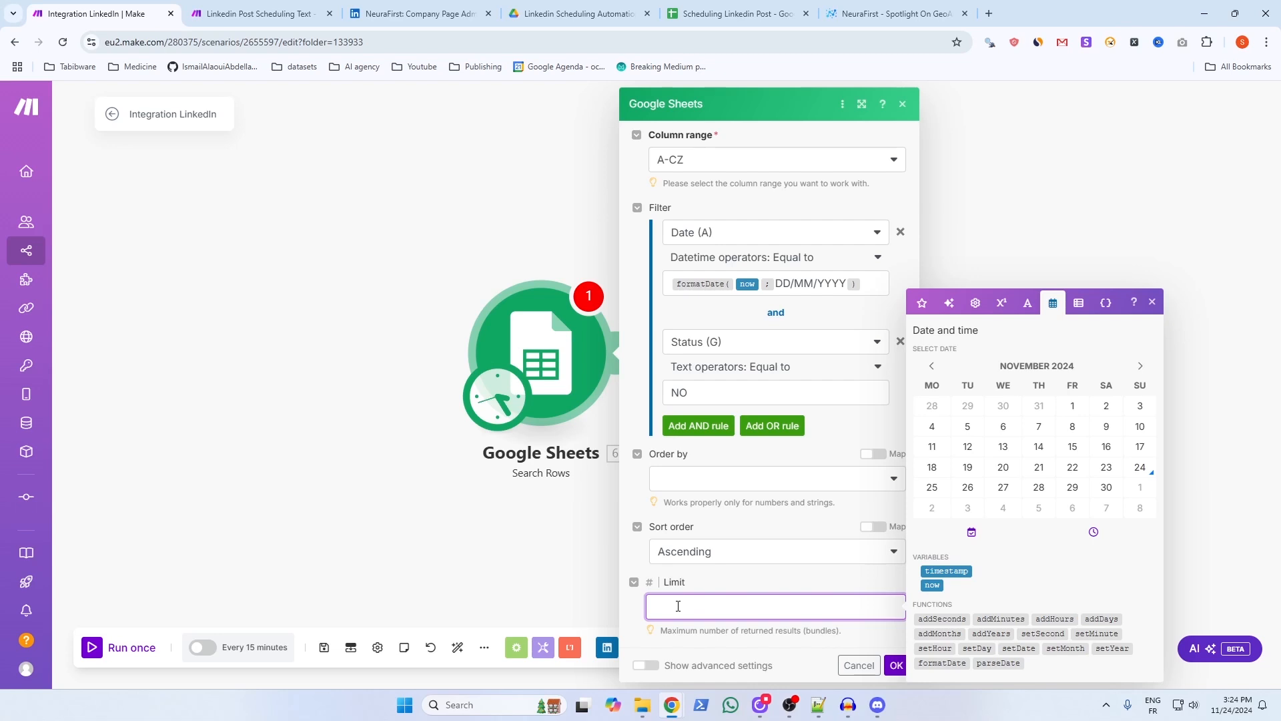
pyautogui.write('1')
pyautogui.click(897, 666)
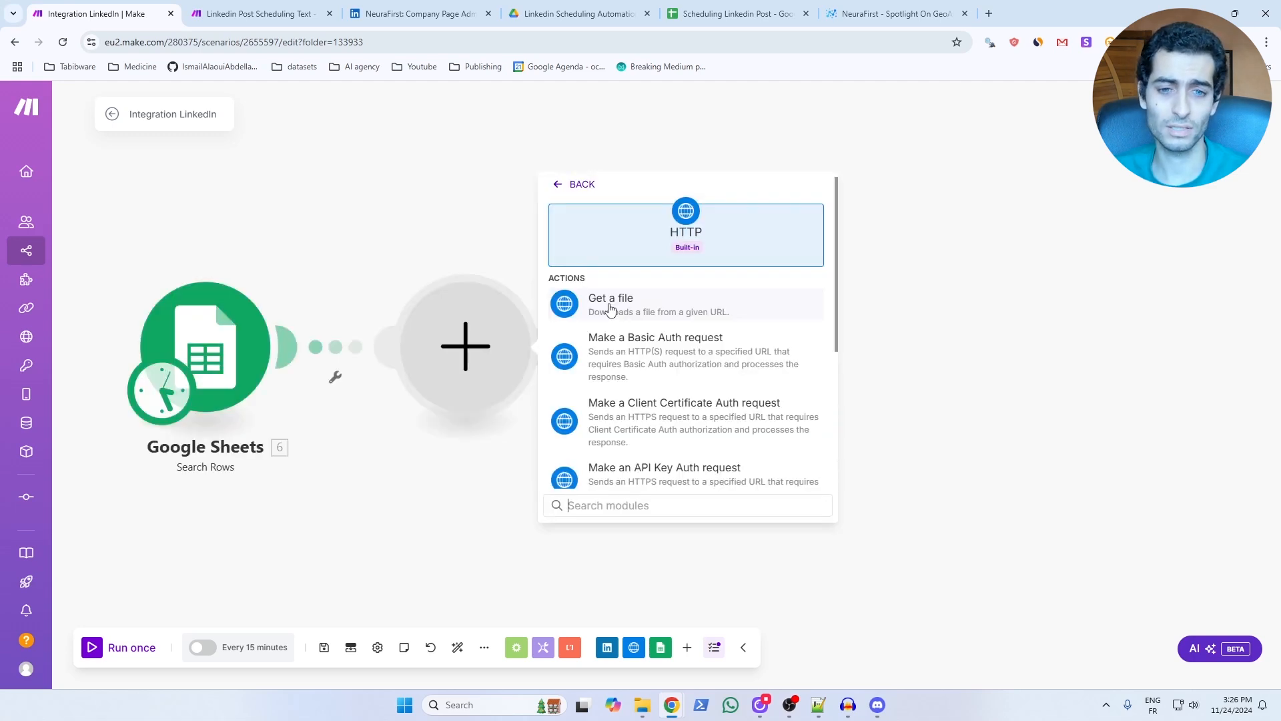
# Add an HTTP Get a file module after the row search and map its URL to URL Image (D).
pyautogui.click(610, 307)
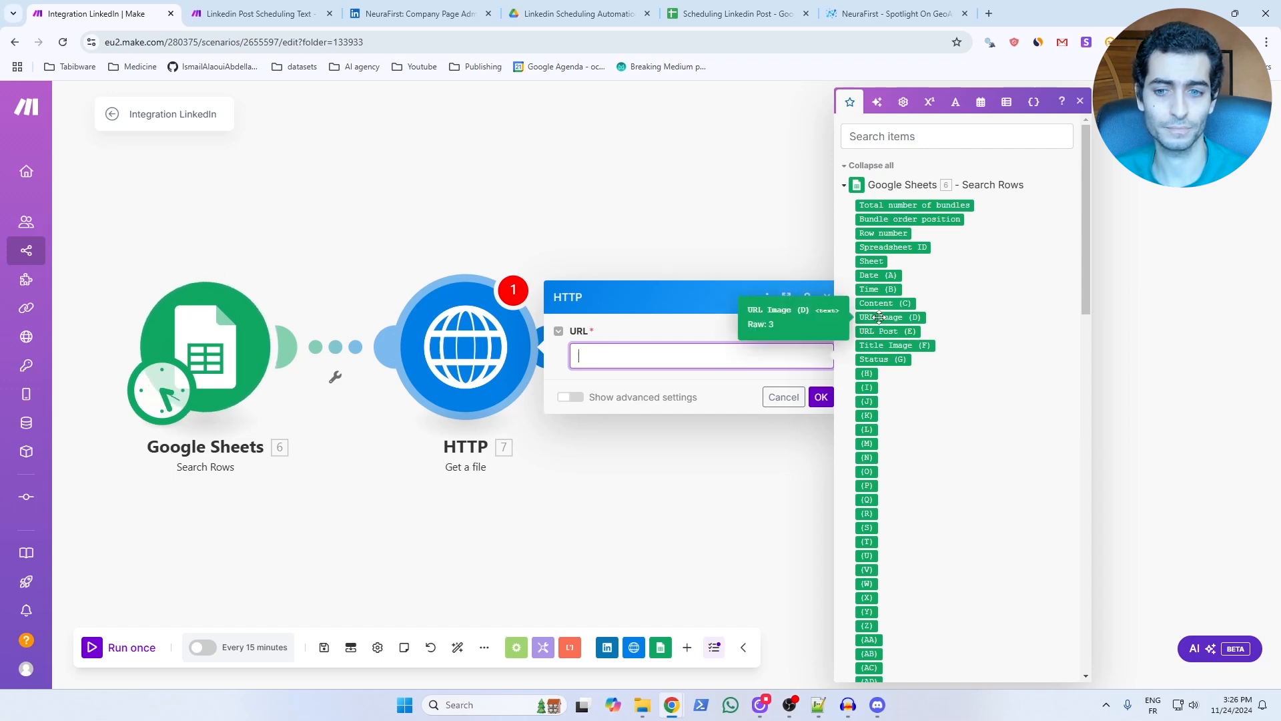
pyautogui.click(879, 318)
pyautogui.click(822, 399)
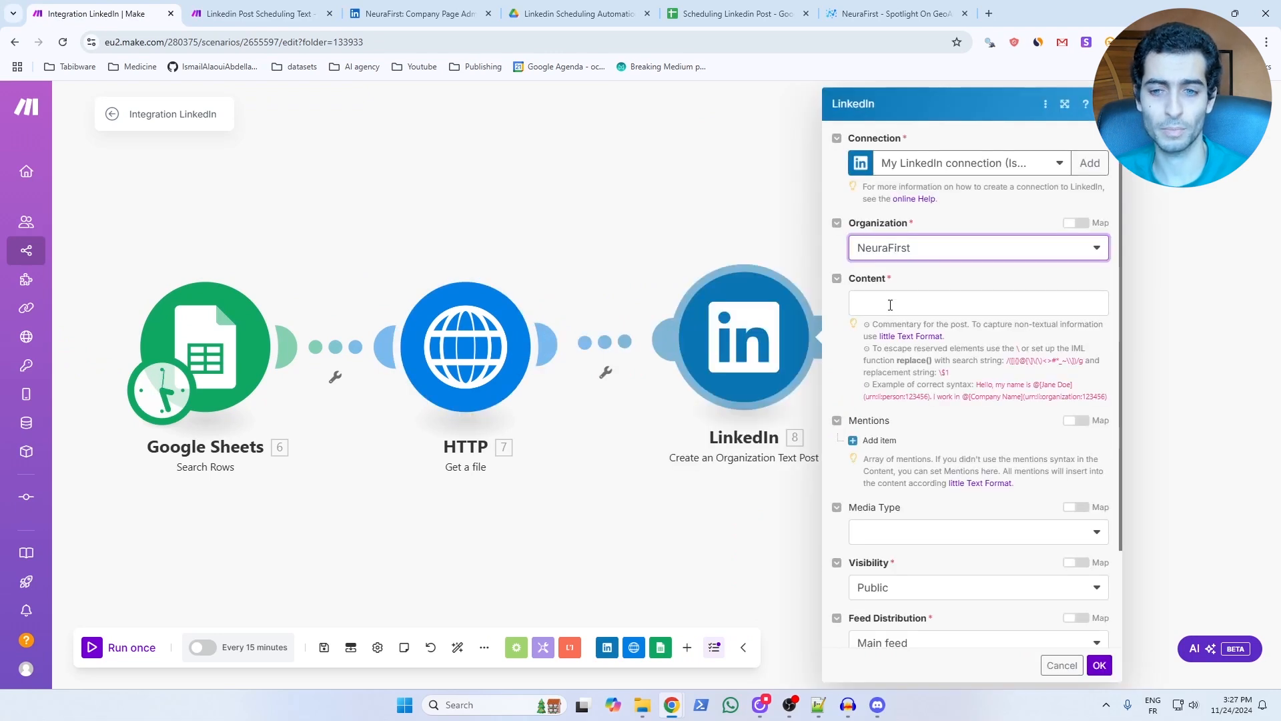
# Map the NeuraFirst LinkedIn text post's content to Content (C) and set its media type to Article.
pyautogui.click(890, 305)
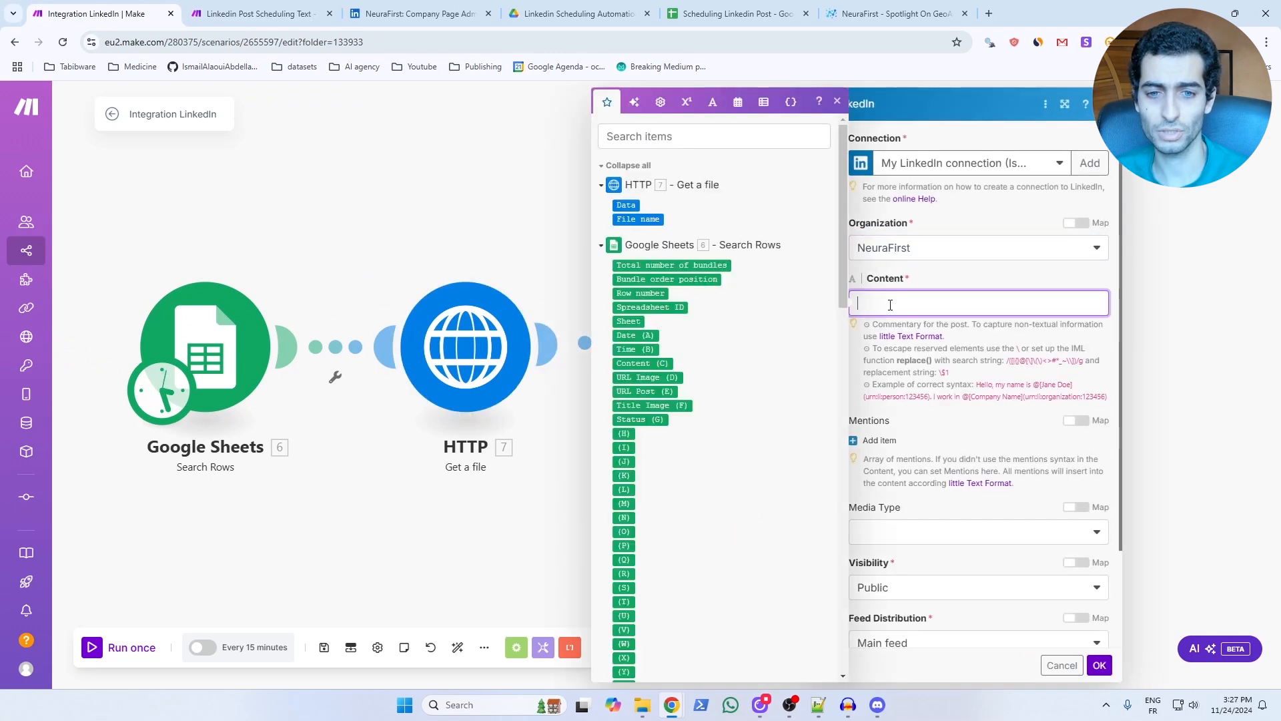
pyautogui.click(654, 364)
pyautogui.click(891, 532)
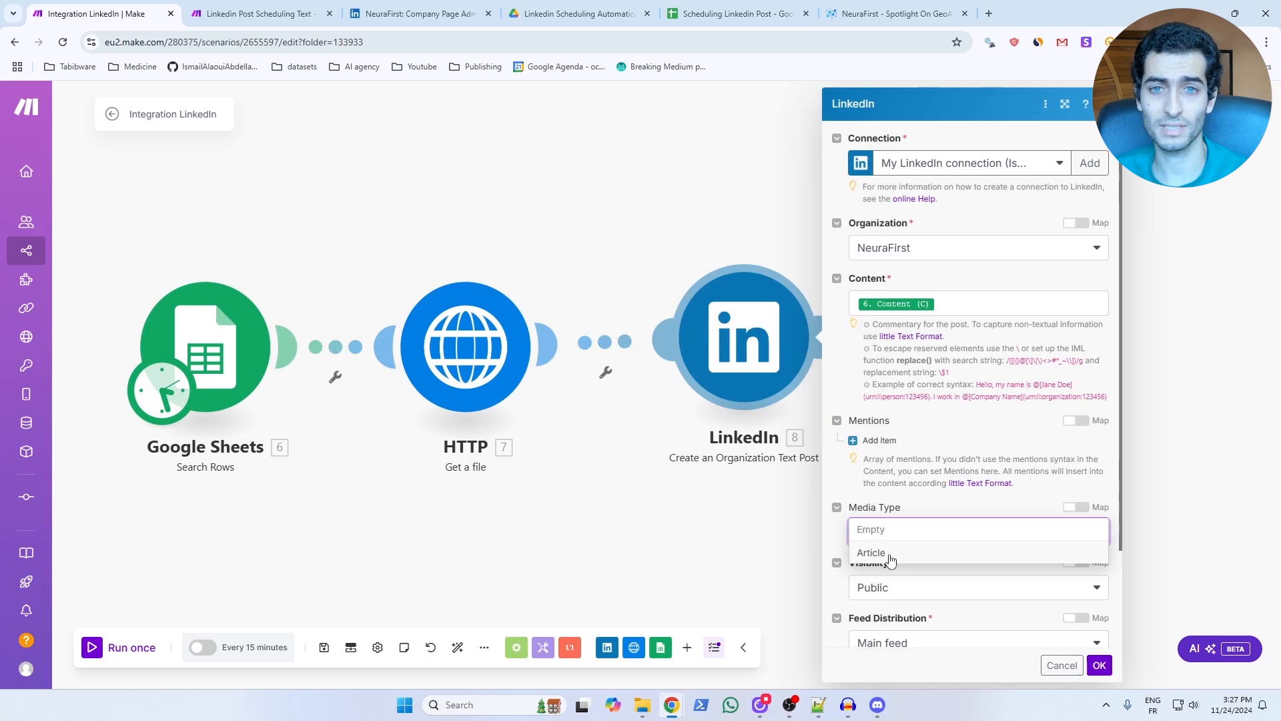
pyautogui.click(890, 557)
# Map the article link's URL to URL Post (E) and its title to Title Image (F).
pyautogui.scroll(-3, 935, 467)
pyautogui.click(935, 408)
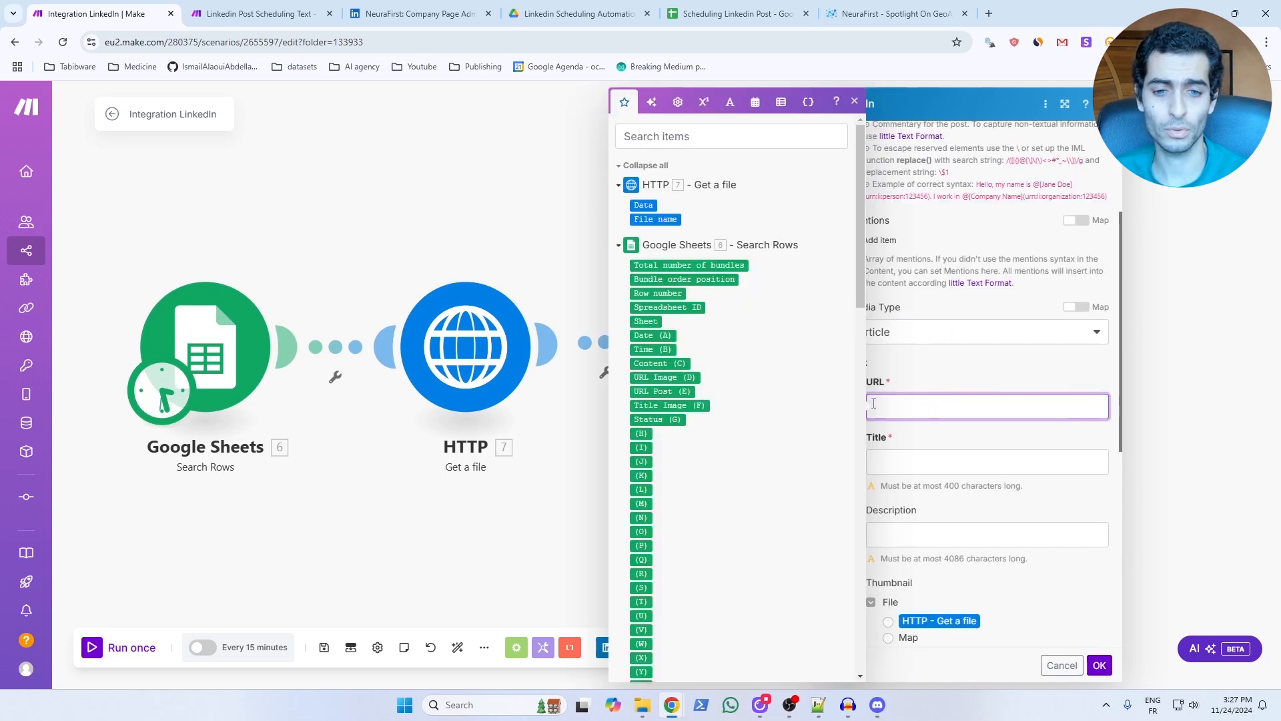
pyautogui.click(657, 391)
pyautogui.click(921, 467)
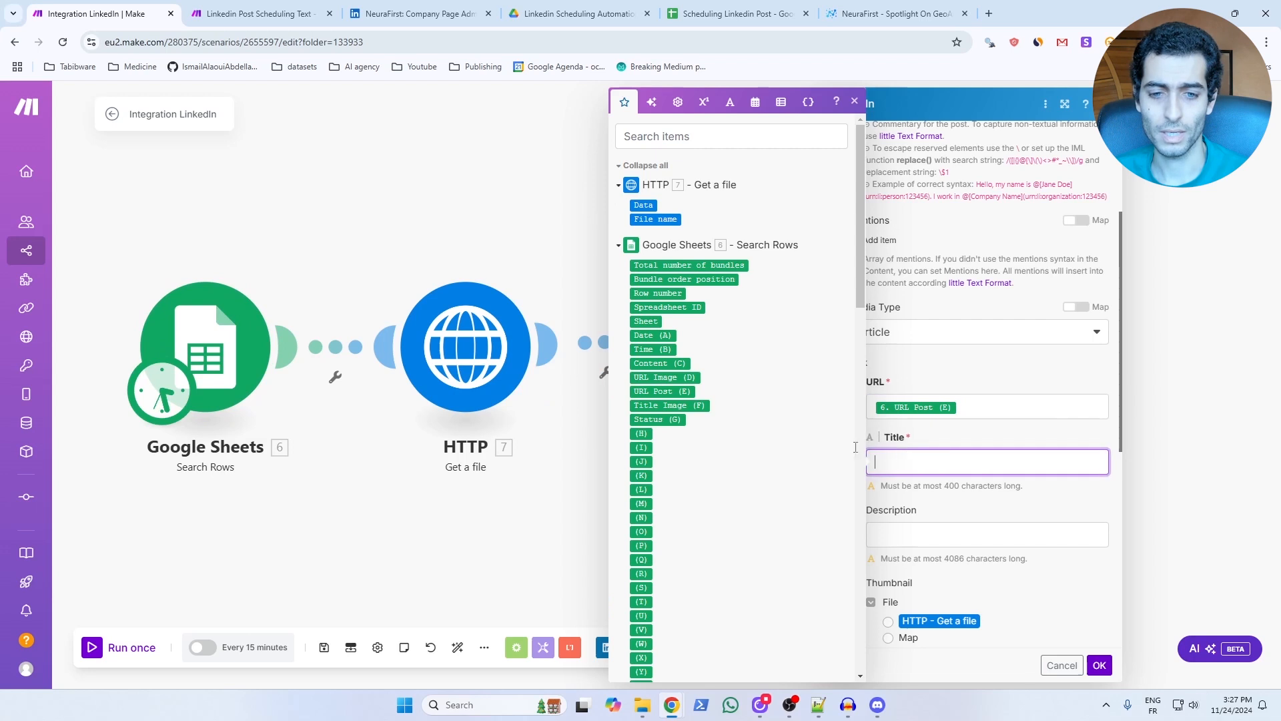
pyautogui.click(673, 406)
# Enter "Test description", use the HTTP file as thumbnail, set visibility to logged-in members only and feed distribution to None, and save the LinkedIn module.
pyautogui.scroll(-2, 897, 467)
pyautogui.click(897, 399)
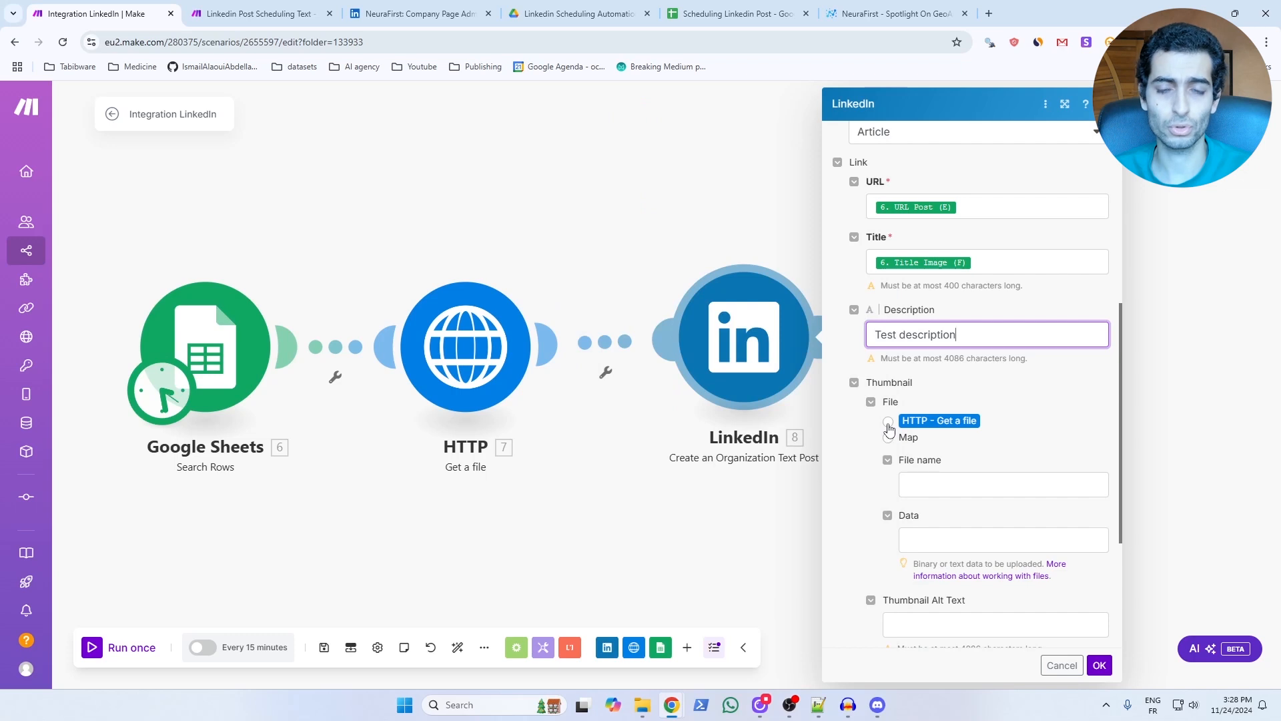
pyautogui.click(889, 421)
pyautogui.scroll(-2, 894, 427)
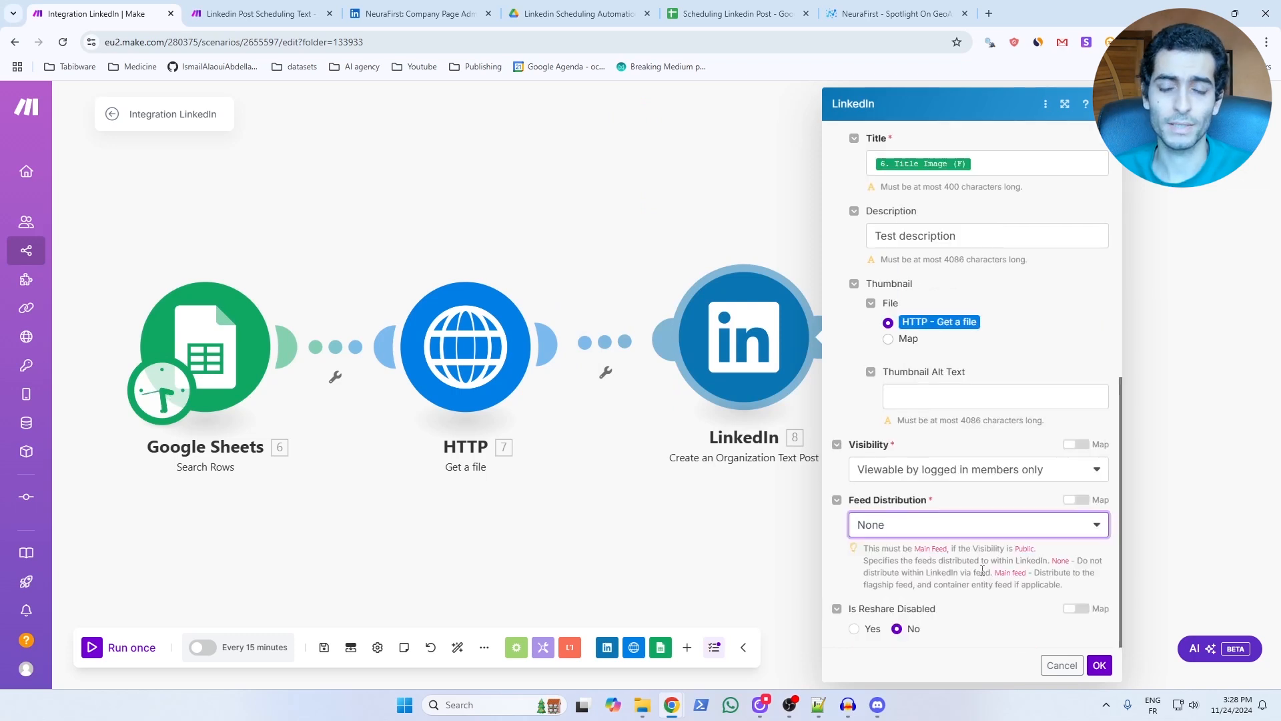
pyautogui.click(1100, 666)
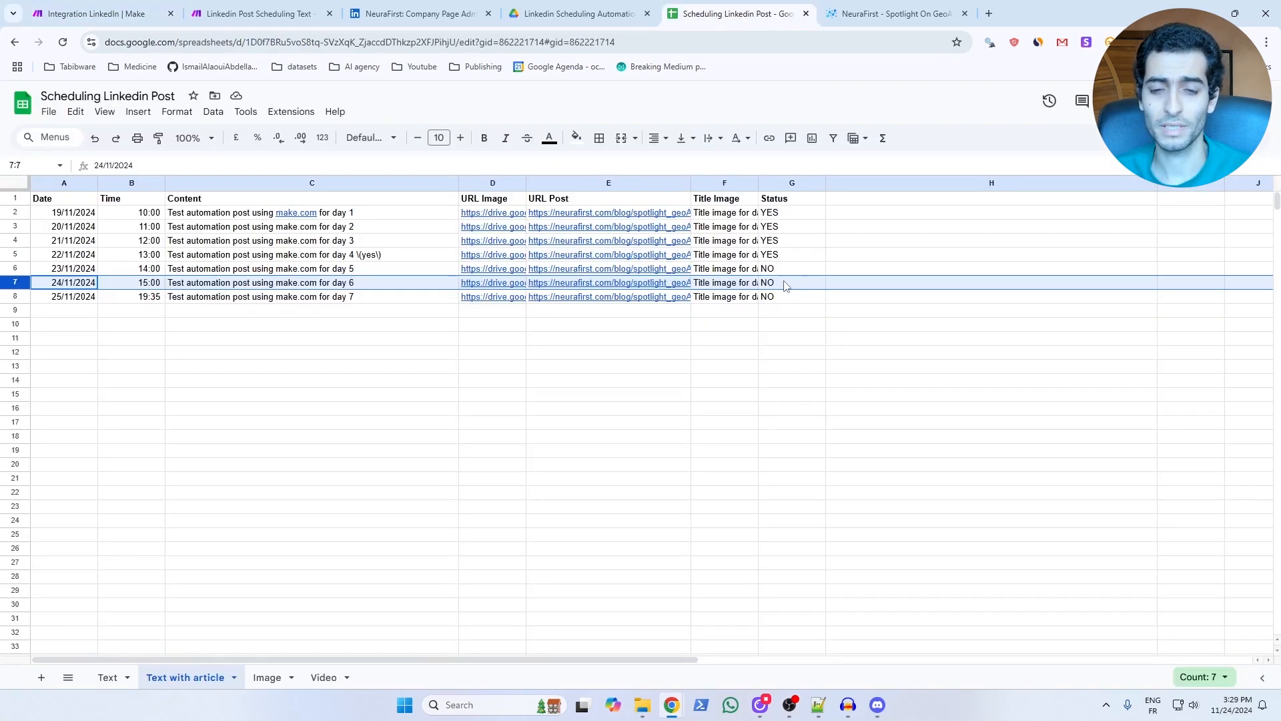
# Add a Google Sheets Update a Cell module for the "Text with article" sheet, with cell G plus the found row number and value YES.
pyautogui.click(788, 285)
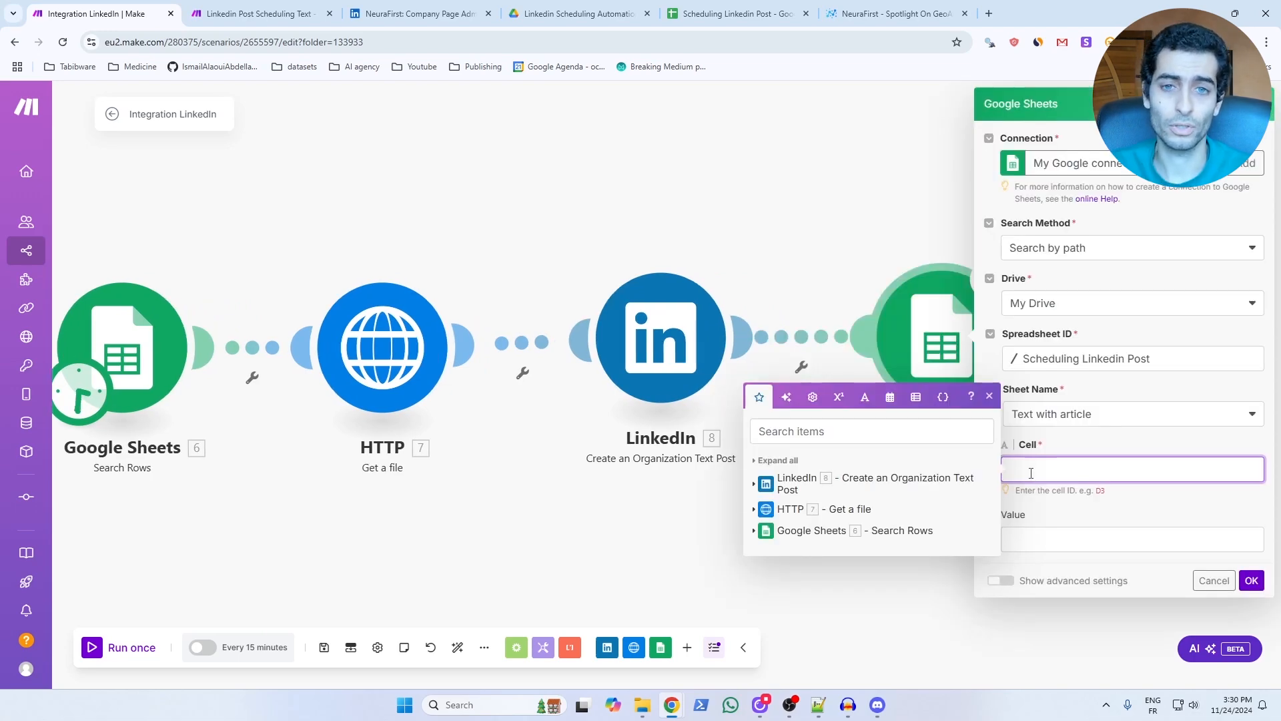
pyautogui.click(734, 13)
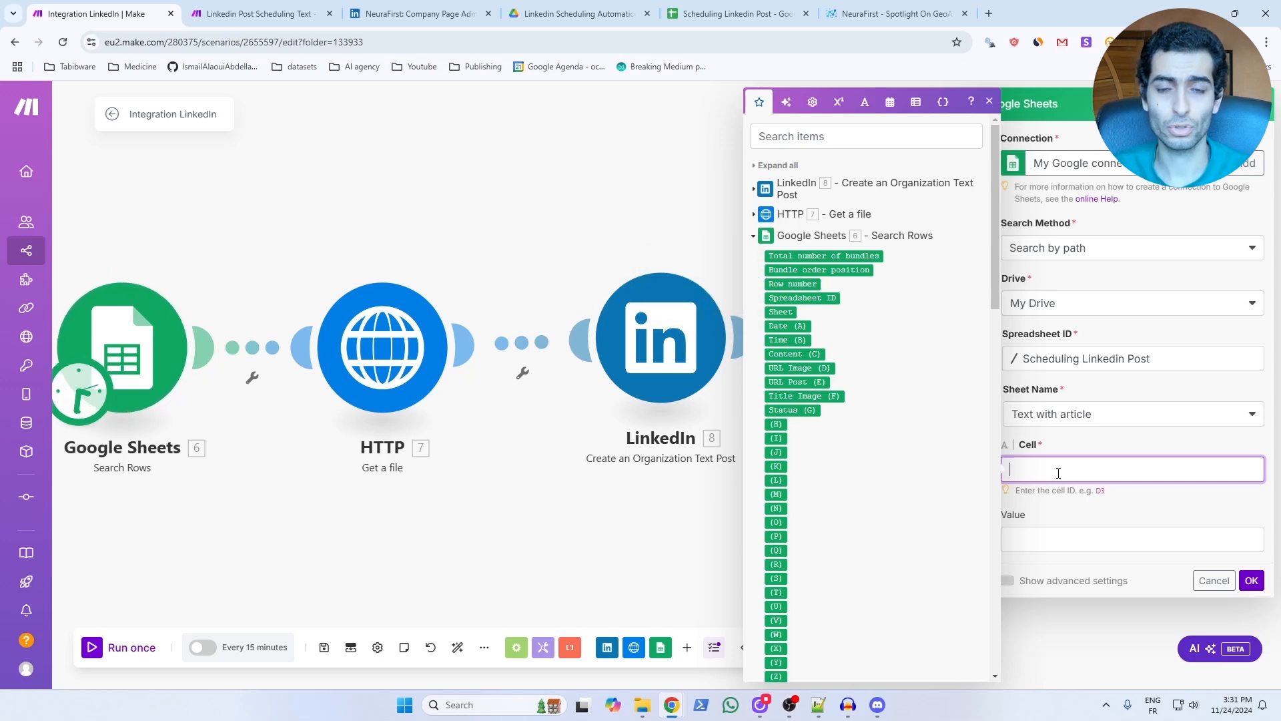
pyautogui.write('G')
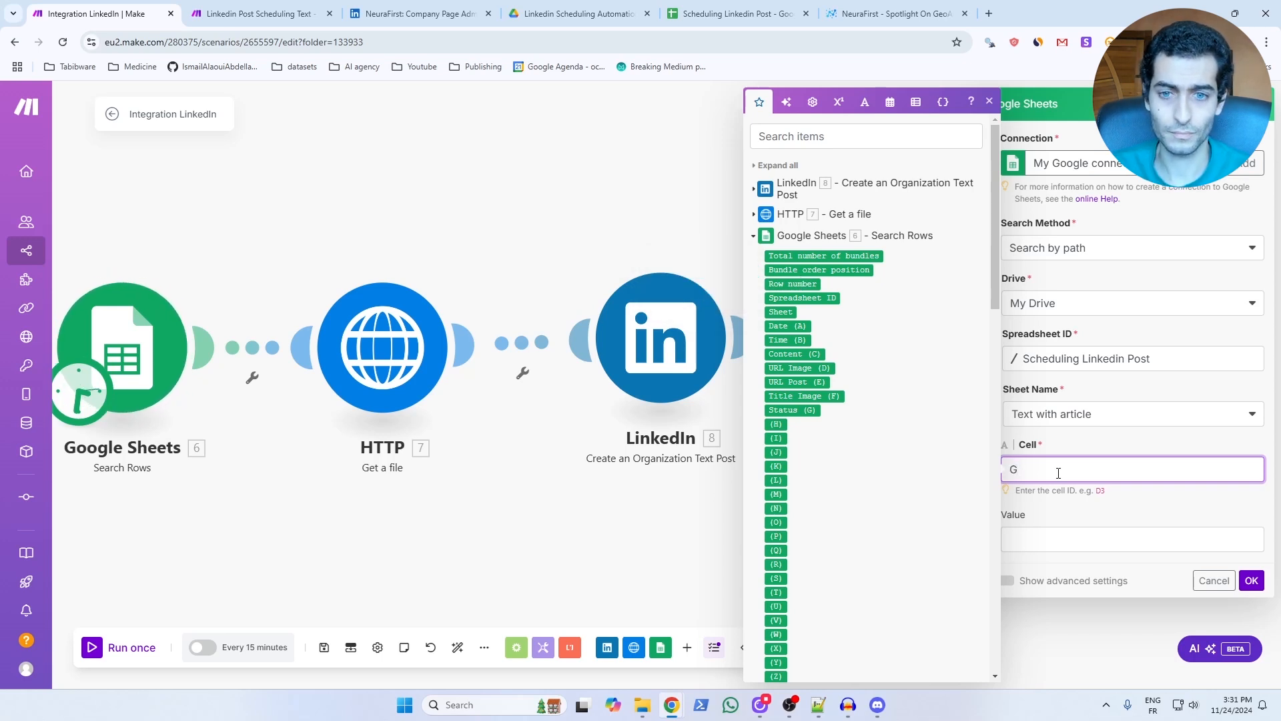
pyautogui.click(790, 285)
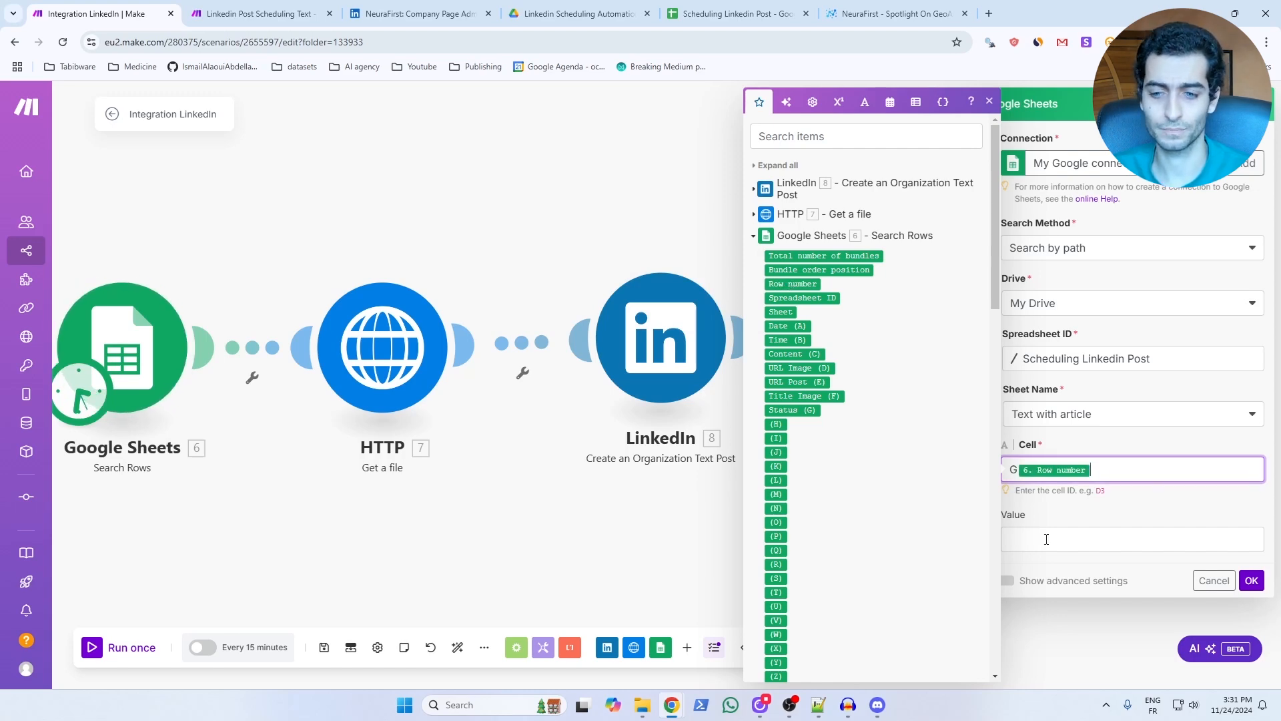
pyautogui.click(1047, 540)
pyautogui.write('YES')
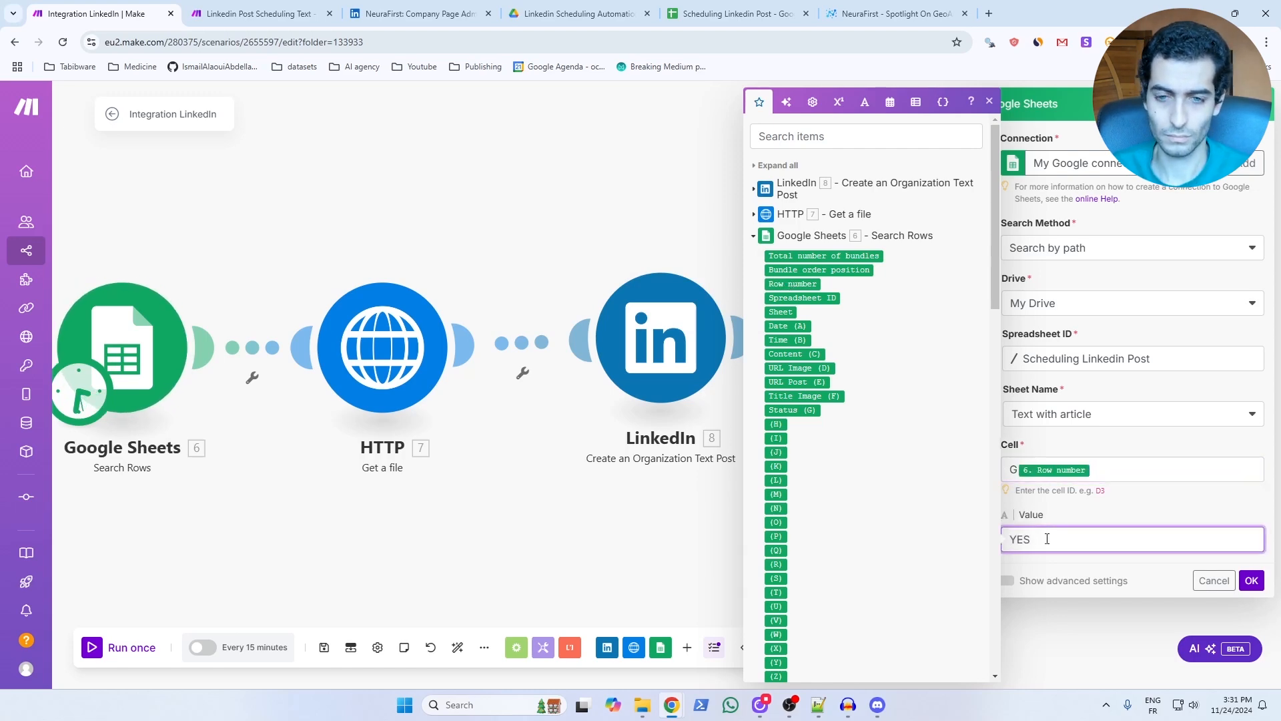
# Check the day 6 row in the spreadsheet, run the scenario once and open the published article post on LinkedIn.
pyautogui.hotkey('ctrl', '5')
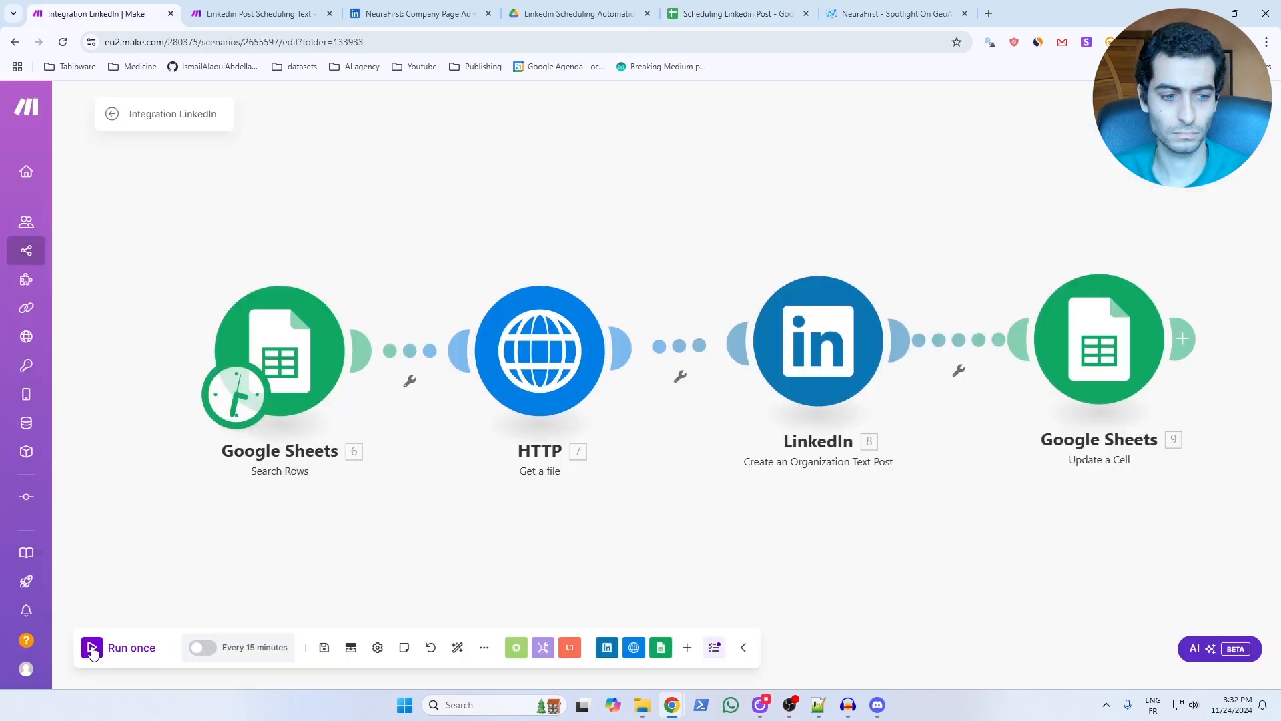
pyautogui.click(120, 647)
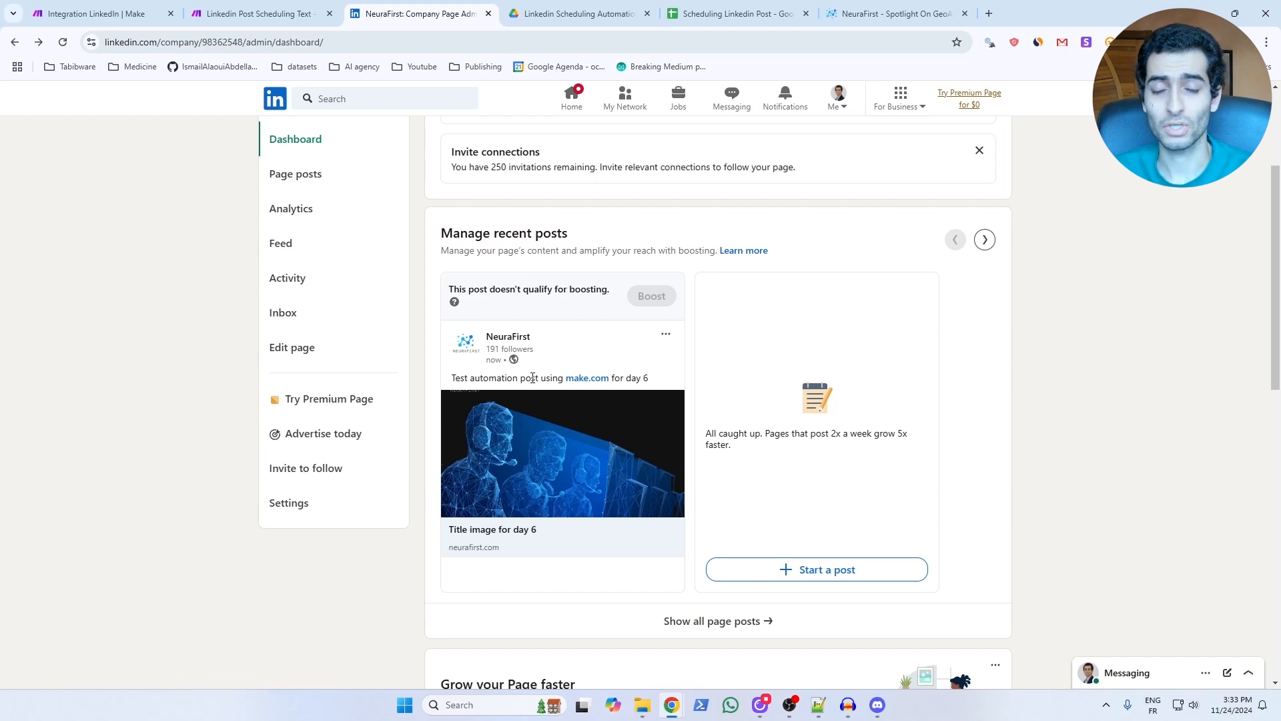
pyautogui.click(513, 532)
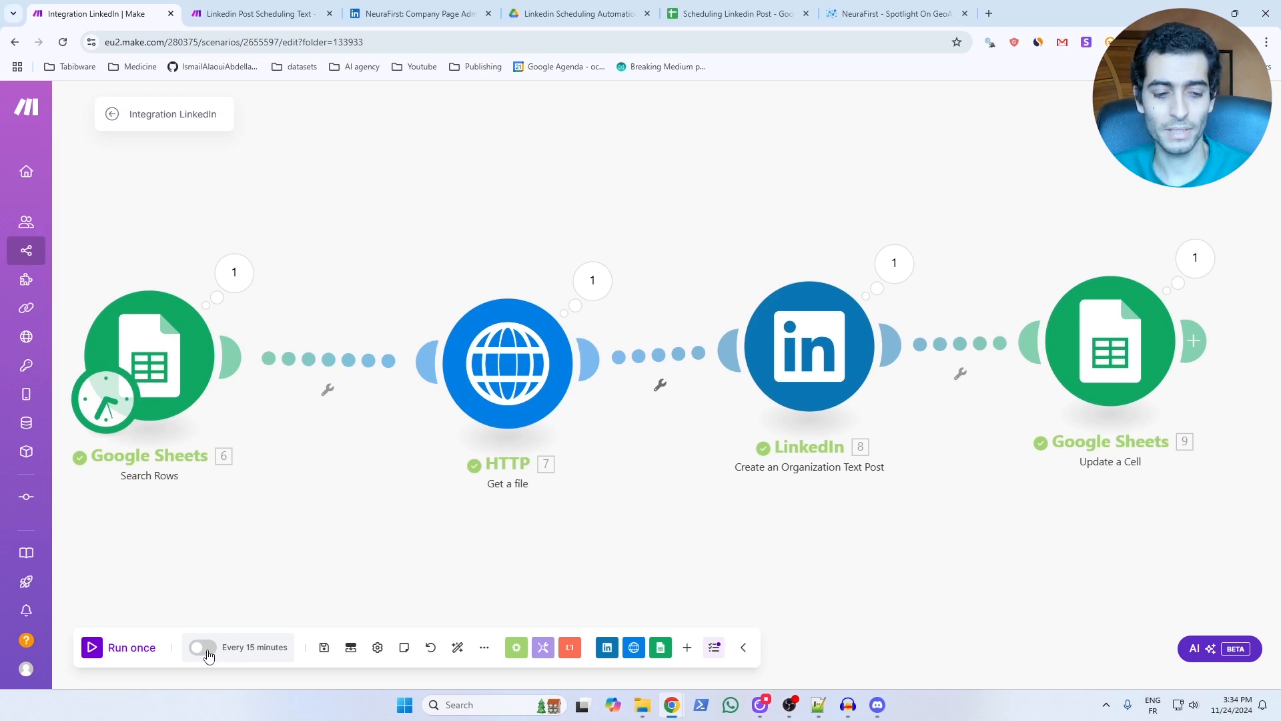
# Switch the scenario's 15-minute scheduling on and back off, and run the scenario once more.
pyautogui.click(203, 648)
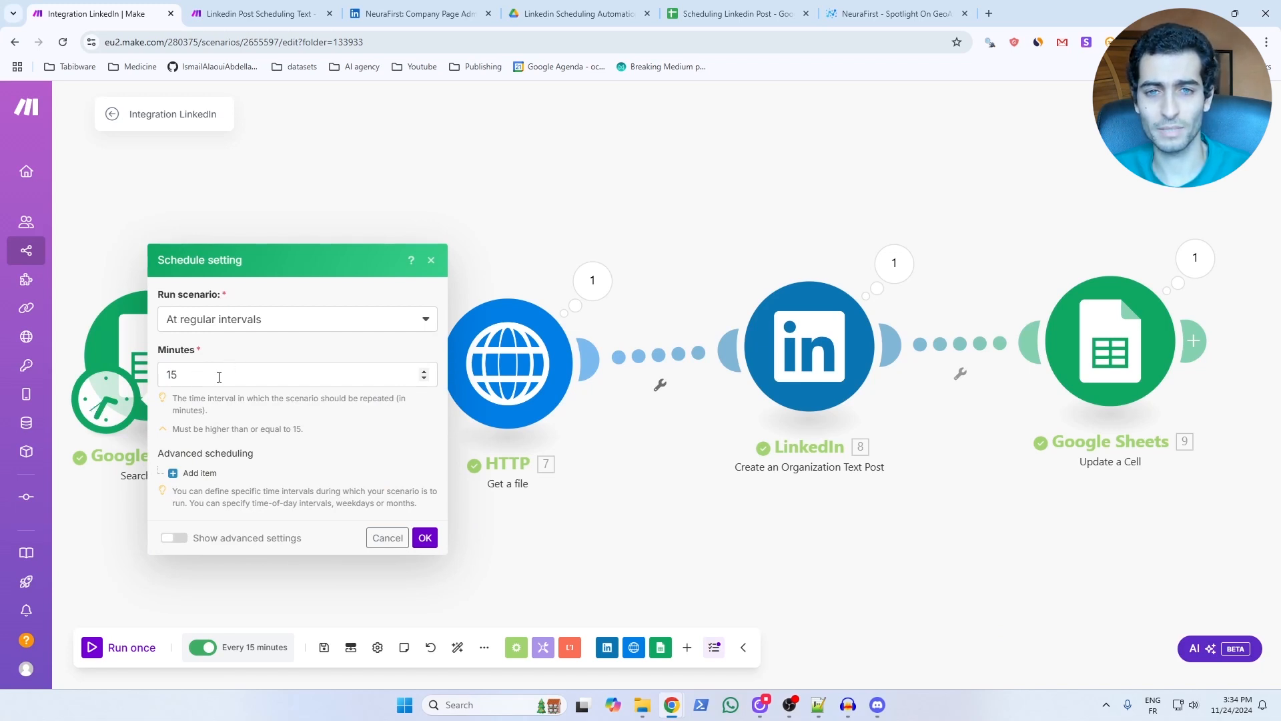
pyautogui.click(209, 647)
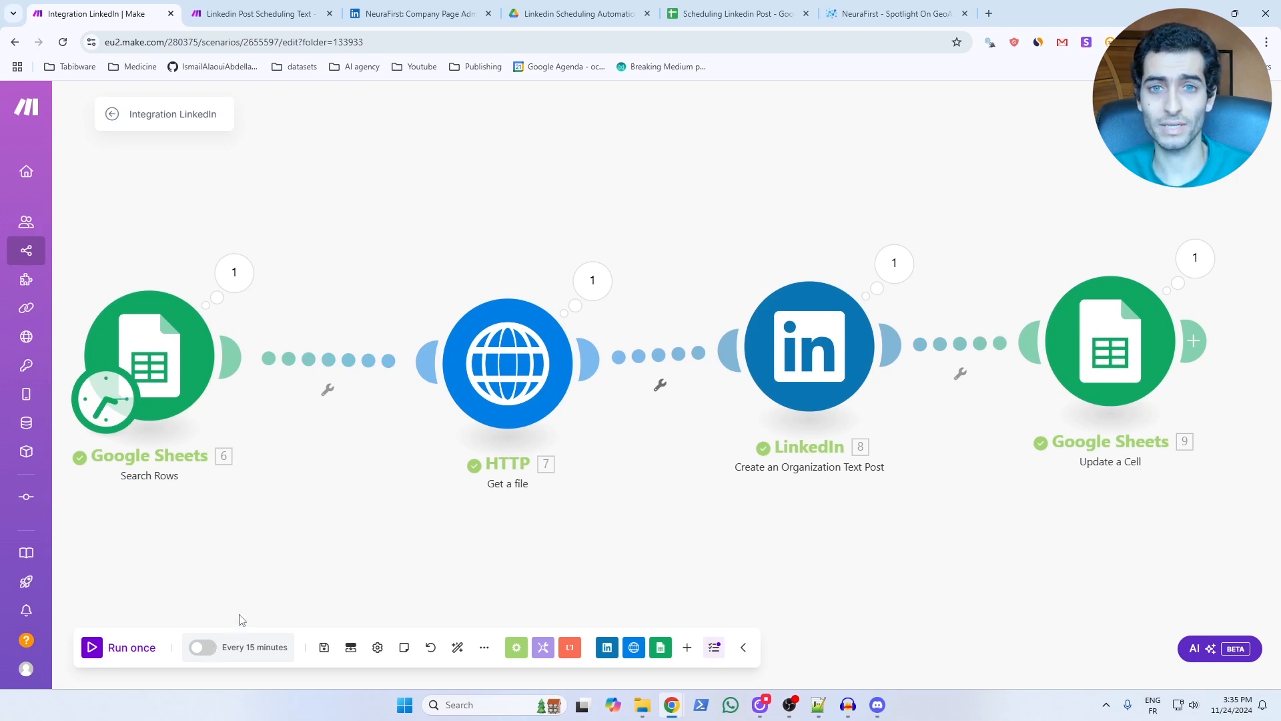
pyautogui.click(93, 649)
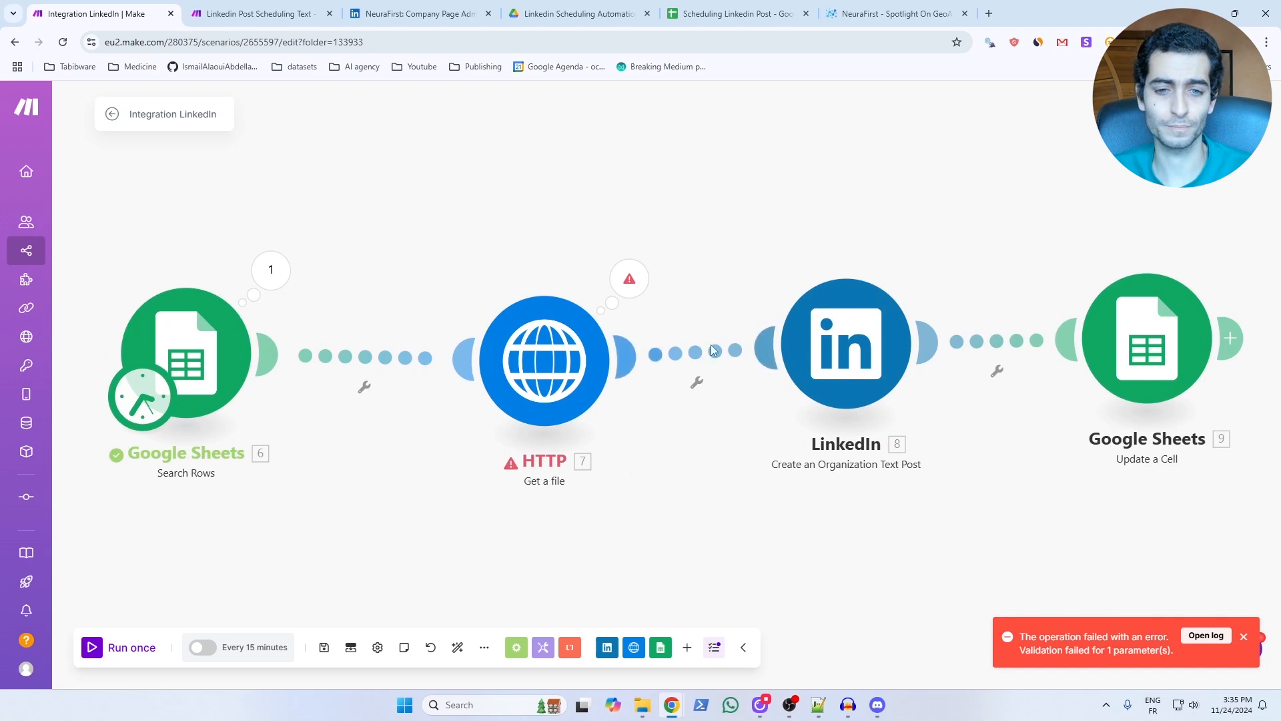
# Inspect the output bundle of the Google Sheets Search Rows module from the last run.
pyautogui.click(270, 269)
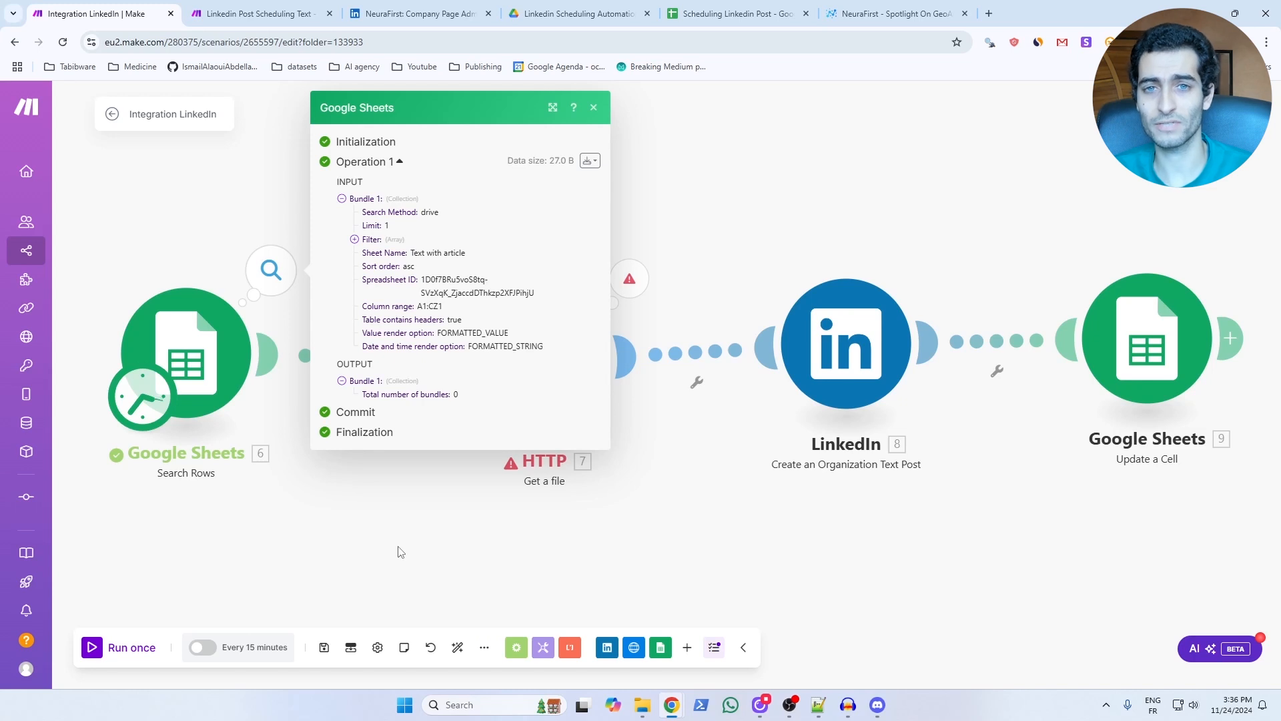
pyautogui.click(400, 551)
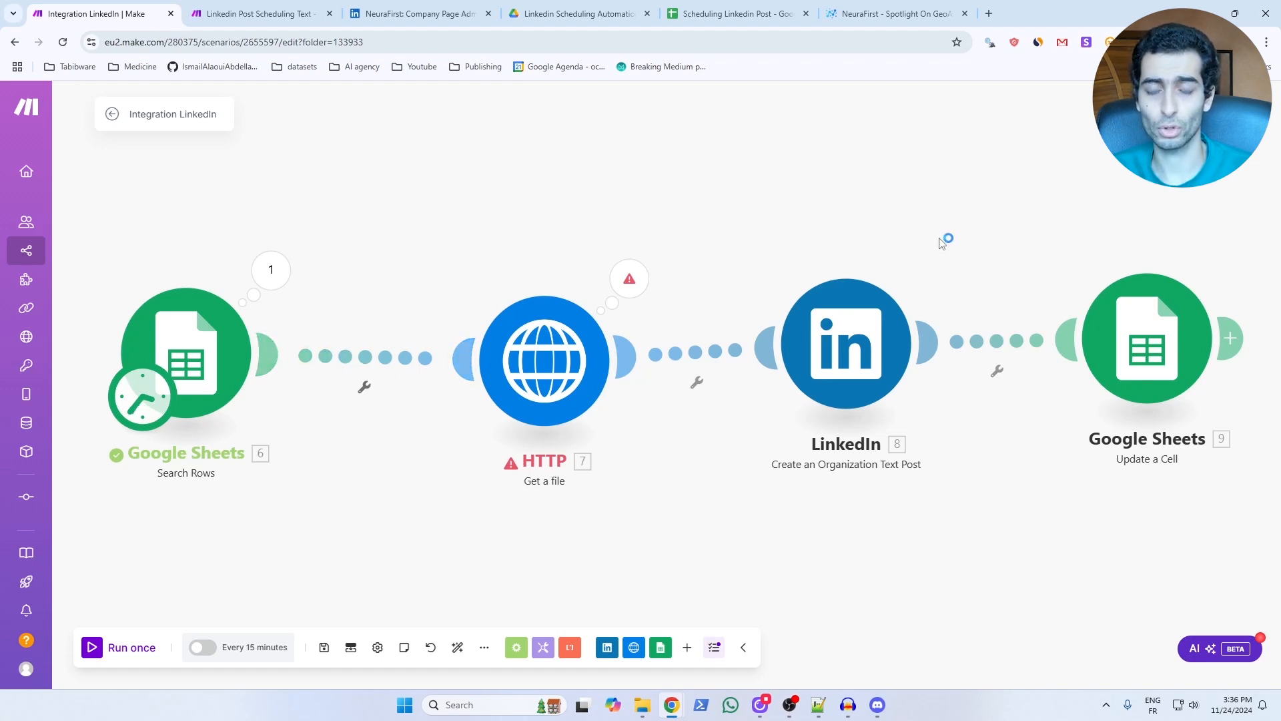
# Add a filter between Search Rows and HTTP requiring Total number of bundles equal to 1, run the scenario once and inspect the filter.
pyautogui.click(365, 389)
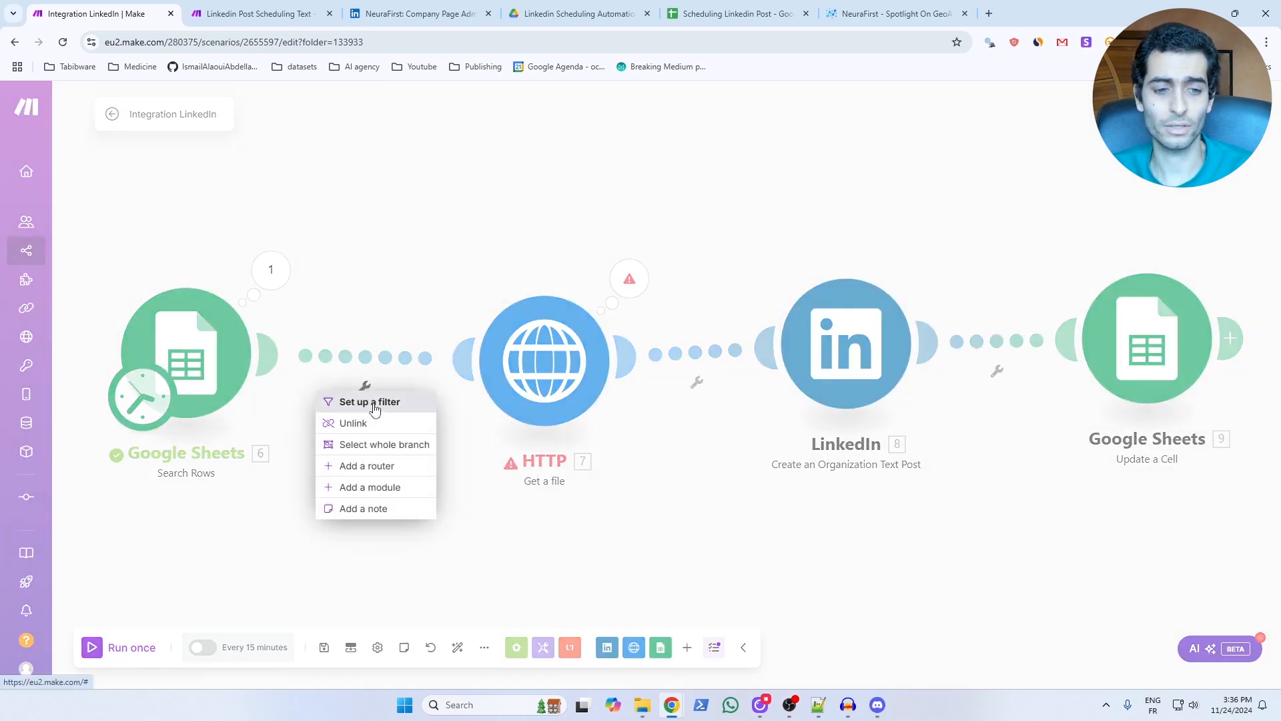
pyautogui.click(374, 403)
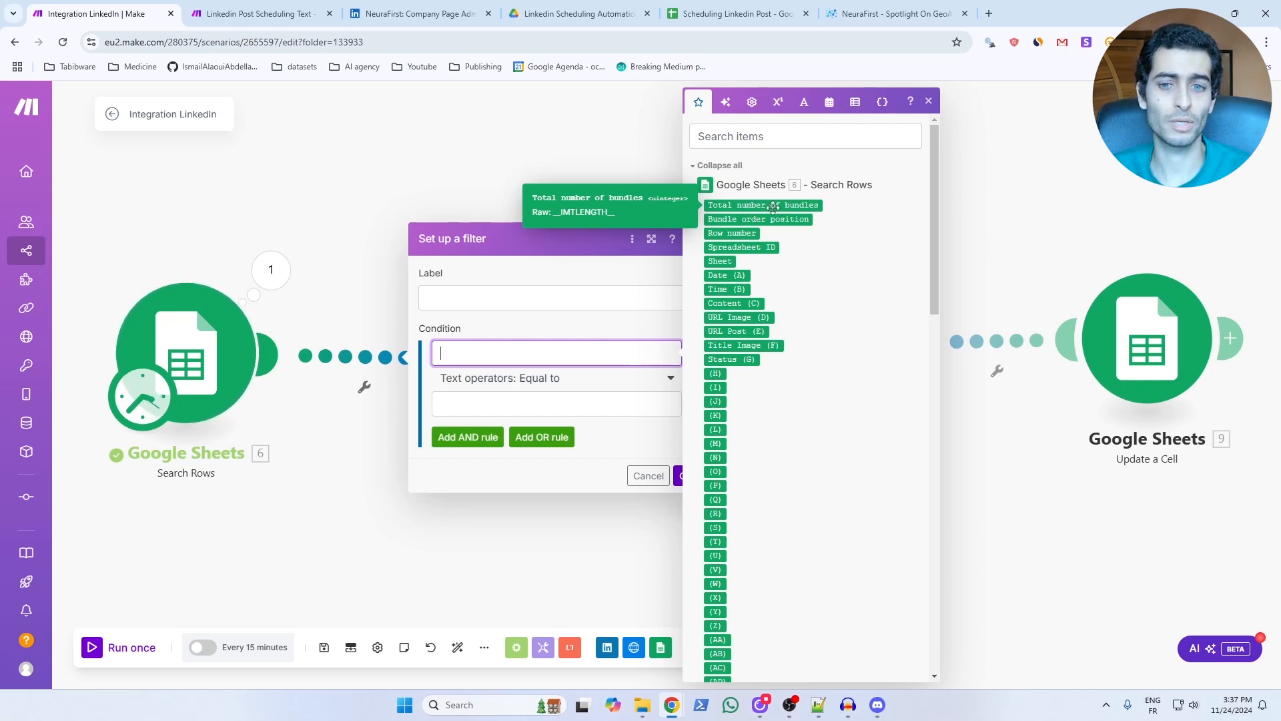
pyautogui.click(783, 205)
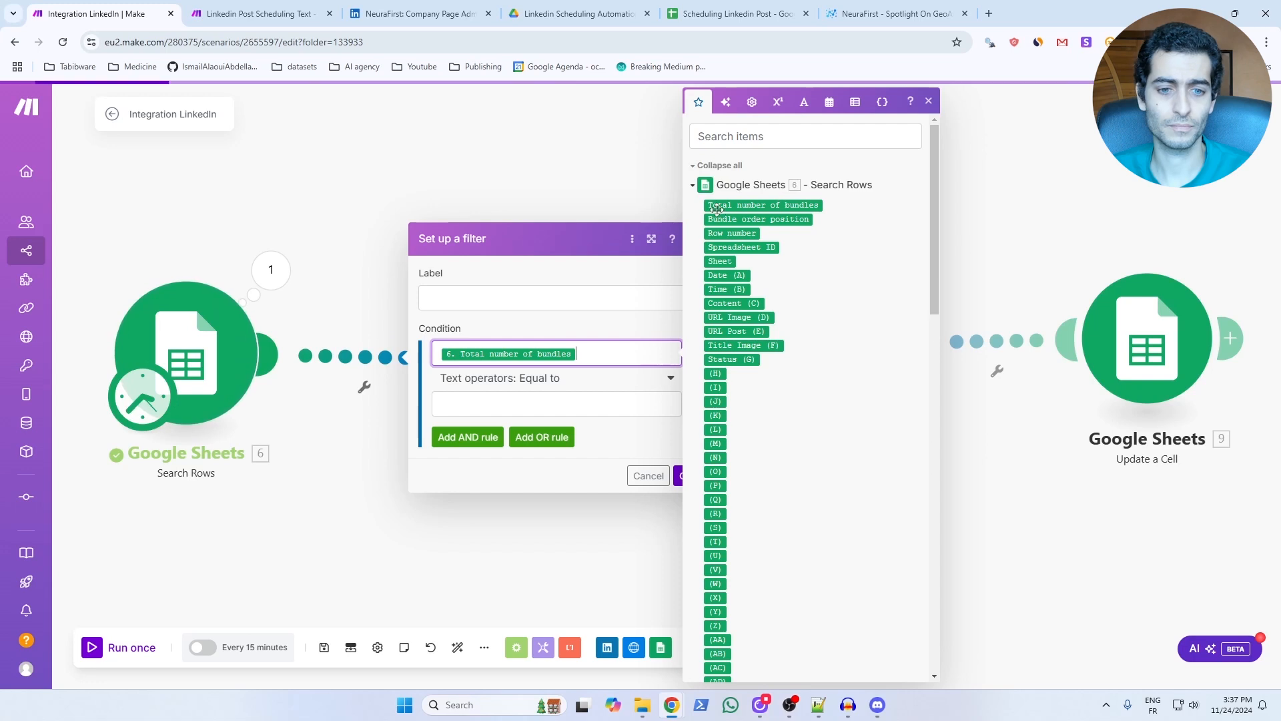
pyautogui.click(521, 403)
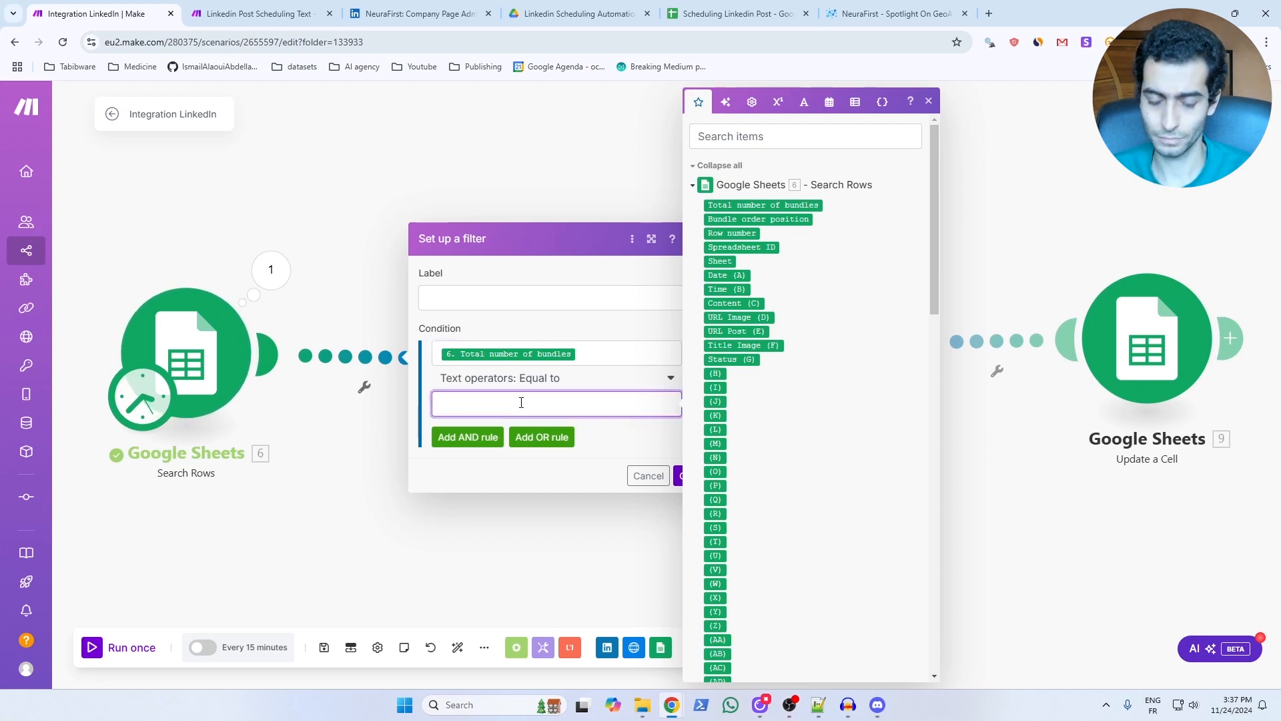
pyautogui.write('1')
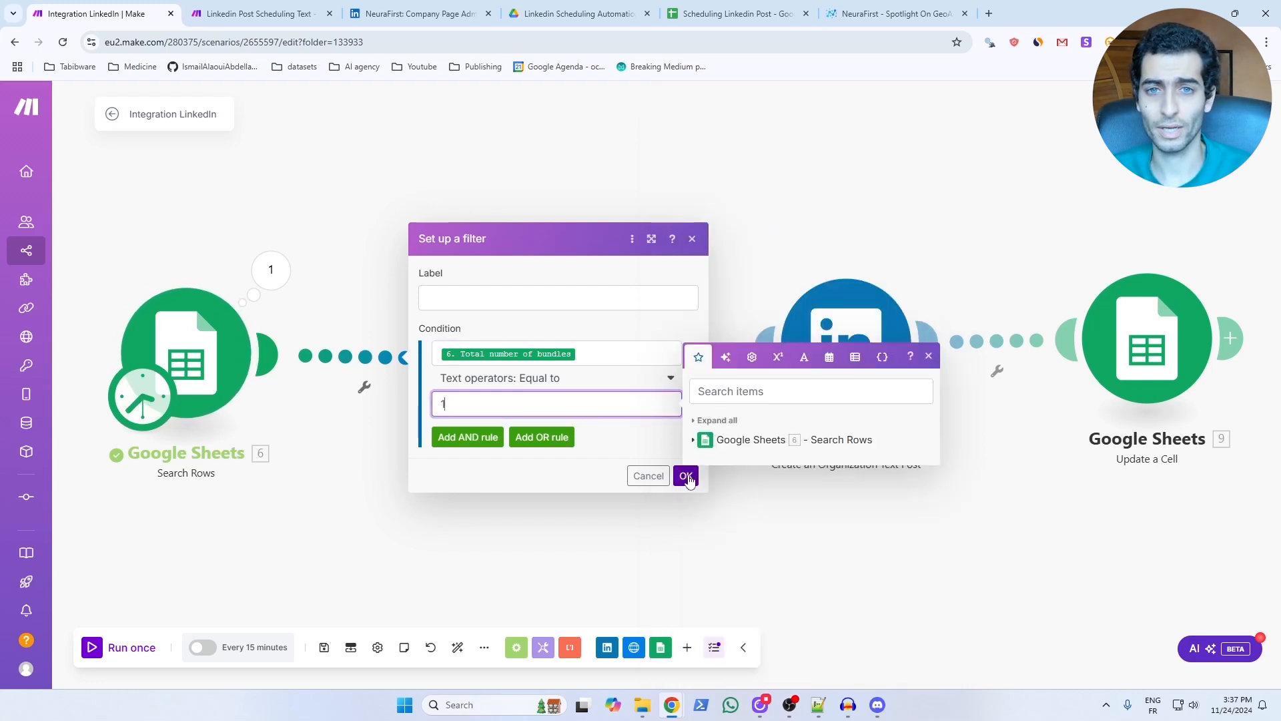
pyautogui.click(686, 476)
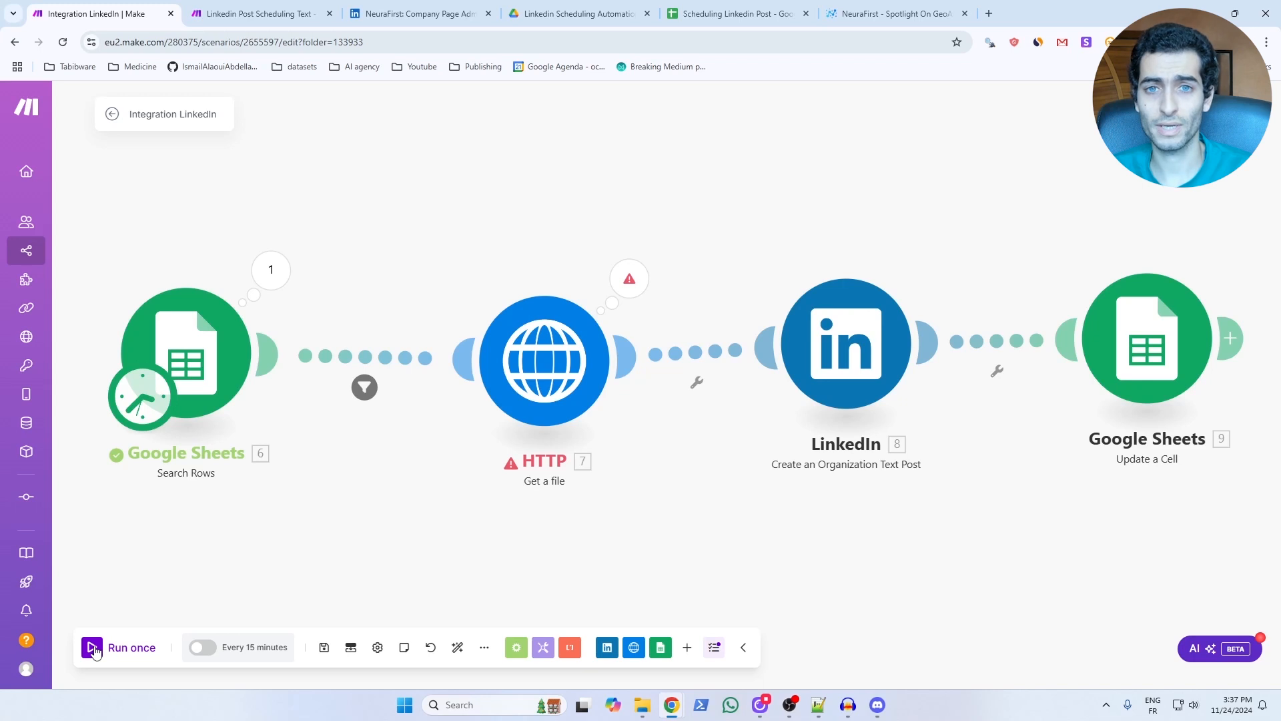
pyautogui.click(94, 650)
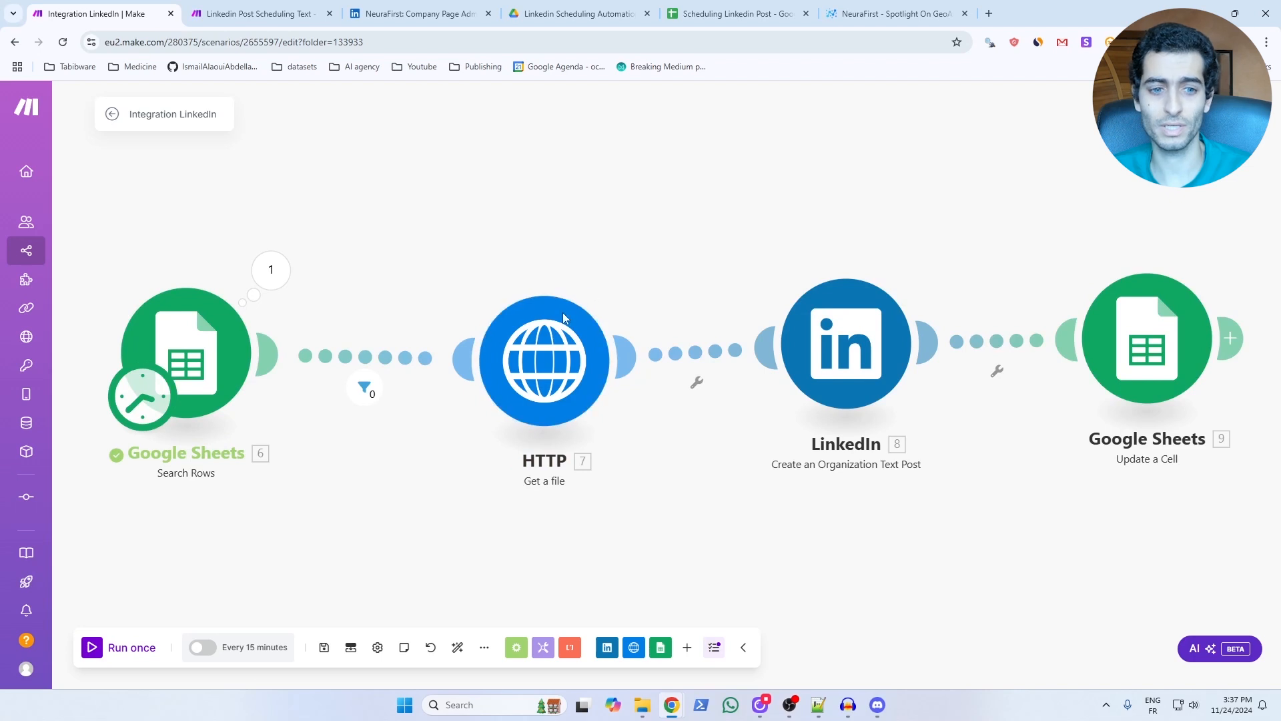
pyautogui.click(366, 394)
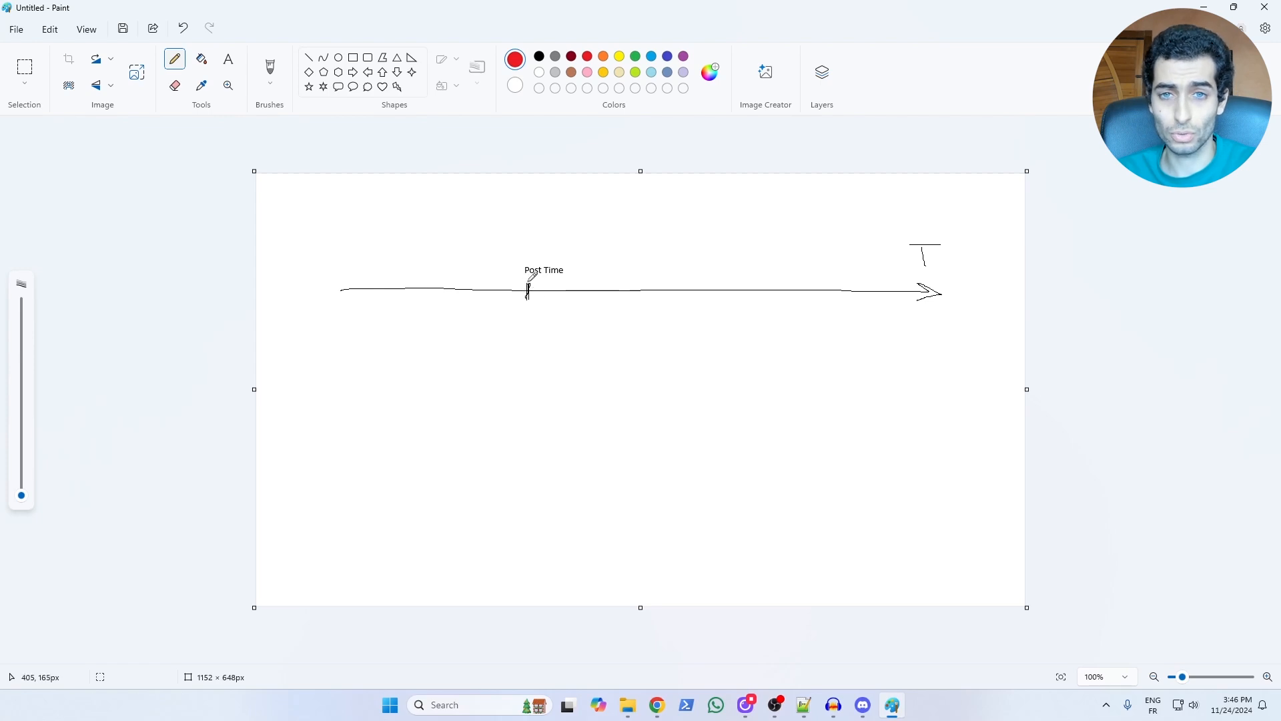
# On the Paint timeline, undo the last stroke, draw three red crossed ticks before Post Time and a green mark after it.
pyautogui.hotkey('ctrl', 'z')
pyautogui.moveTo(368, 283); pyautogui.dragTo(366, 298)
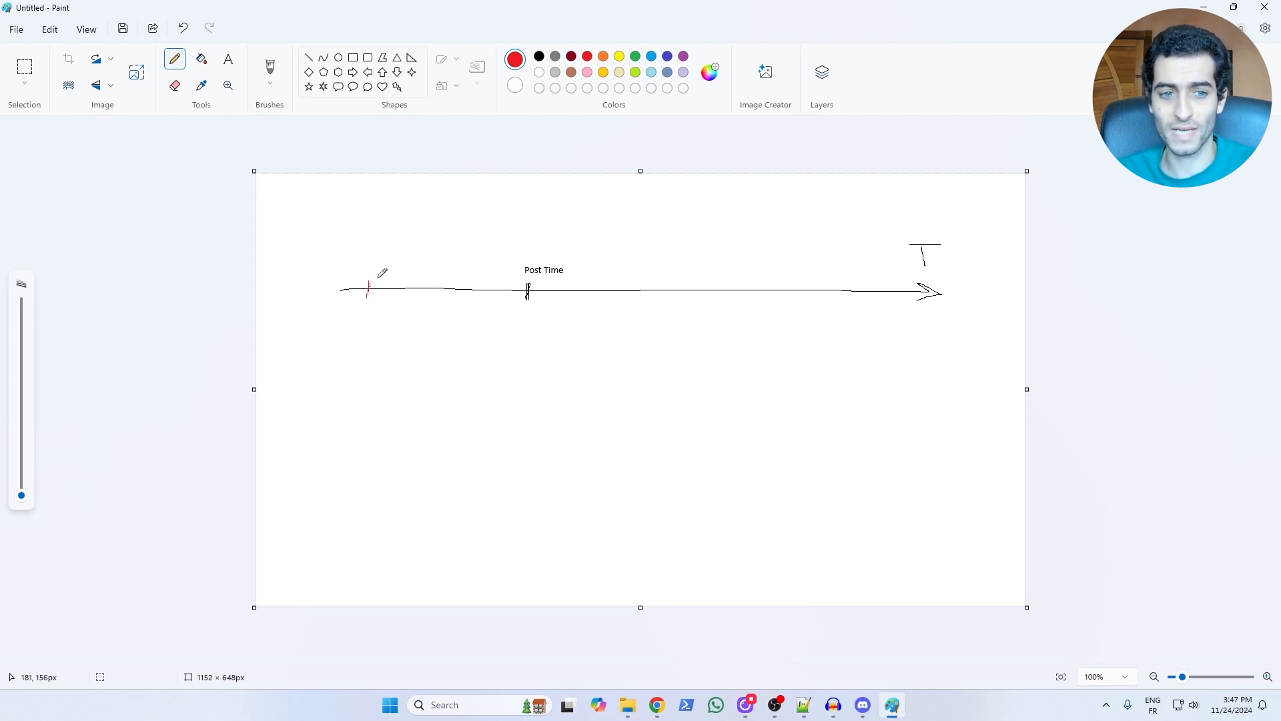
pyautogui.moveTo(361, 262); pyautogui.dragTo(356, 271)
pyautogui.moveTo(437, 280)
pyautogui.mouseDown()
pyautogui.moveTo(439, 295)
pyautogui.moveTo(447, 257)
pyautogui.moveTo(431, 266)
pyautogui.moveTo(494, 303)
pyautogui.mouseUp()
pyautogui.moveTo(482, 257)
pyautogui.mouseDown()
pyautogui.moveTo(498, 267)
pyautogui.moveTo(481, 275)
pyautogui.mouseUp()
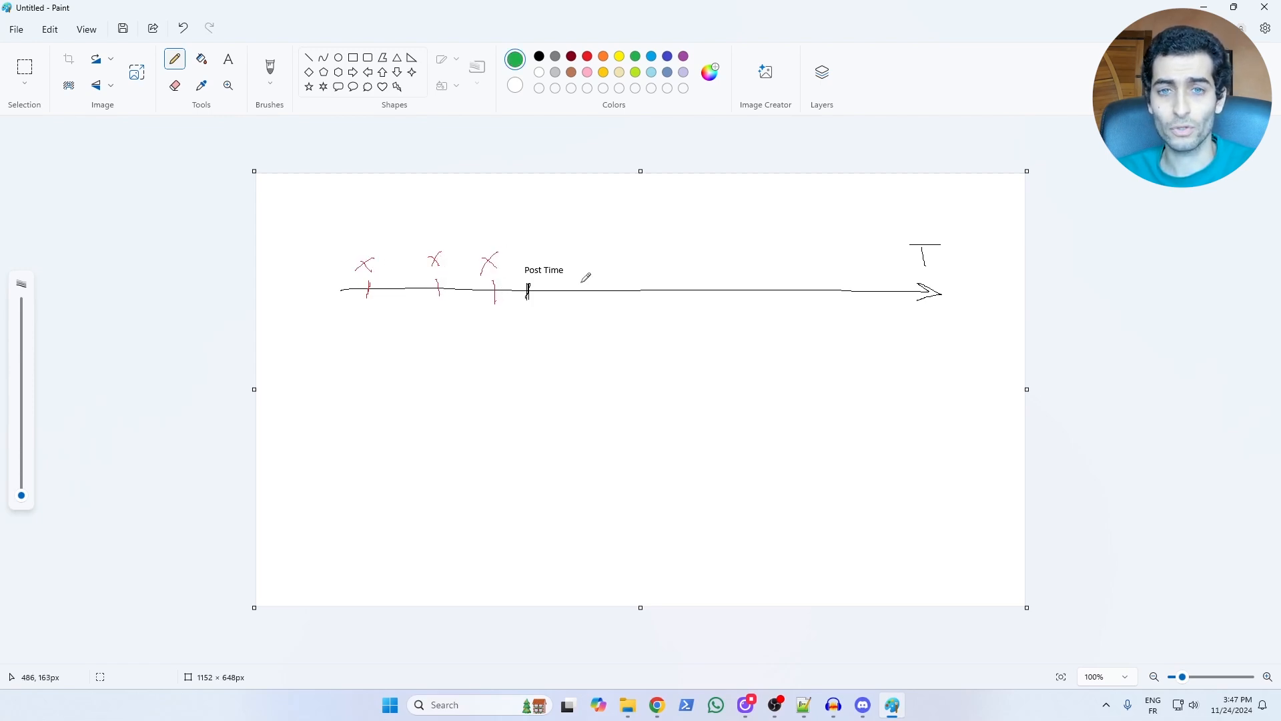
pyautogui.moveTo(588, 280)
pyautogui.mouseDown()
pyautogui.moveTo(588, 294)
pyautogui.moveTo(602, 251)
pyautogui.mouseUp()
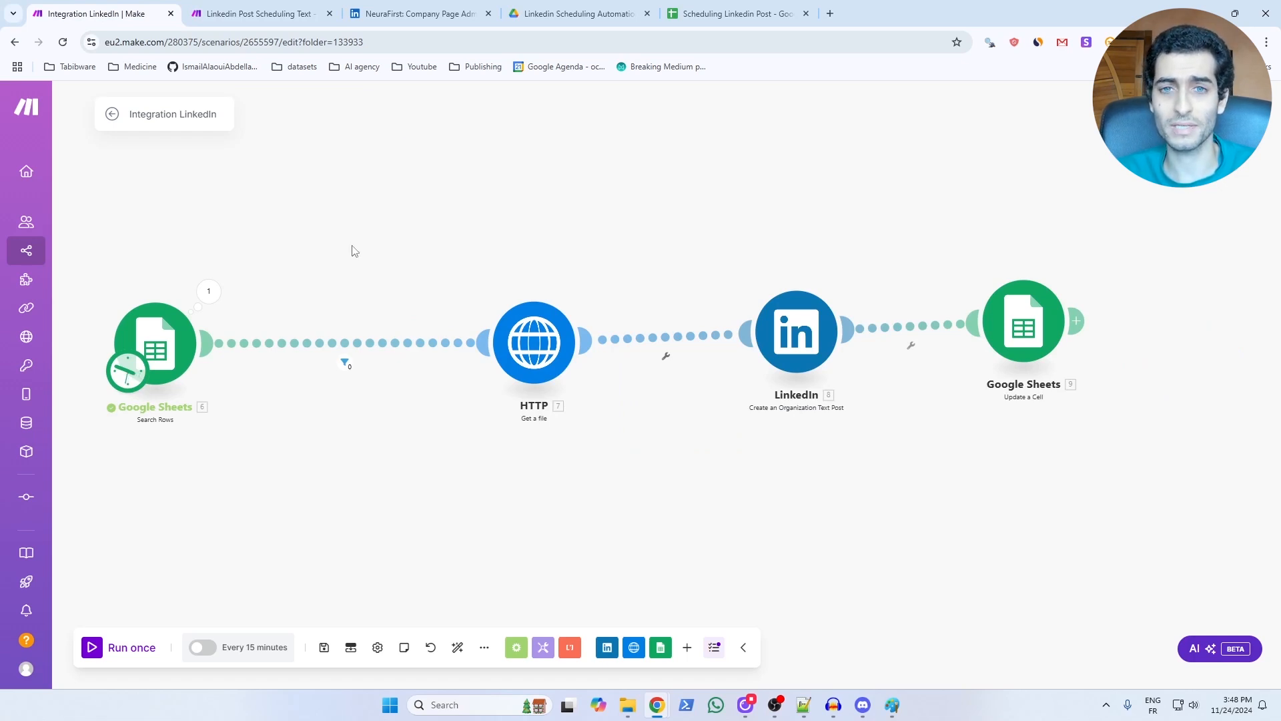
# Insert a Tools Set variable module between Search Rows and HTTP, naming the variable time_sheet.
pyautogui.click(544, 648)
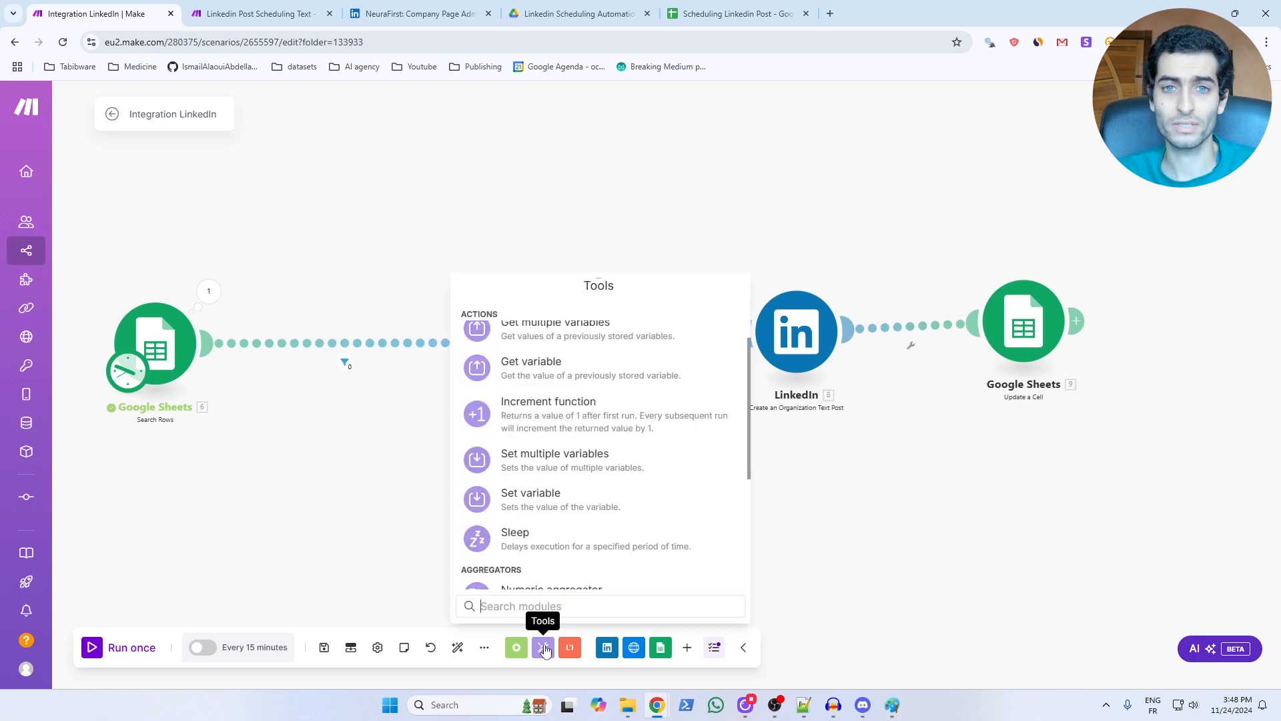
pyautogui.click(531, 499)
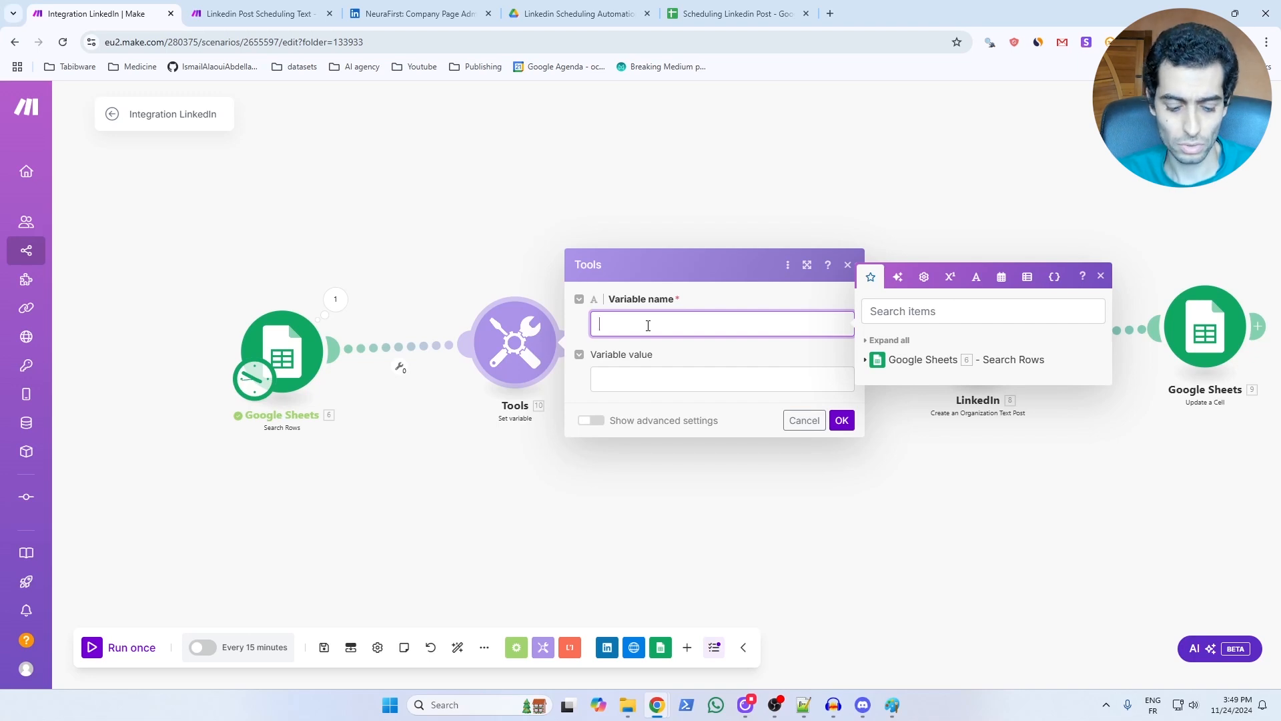
pyautogui.write('time_sheet')
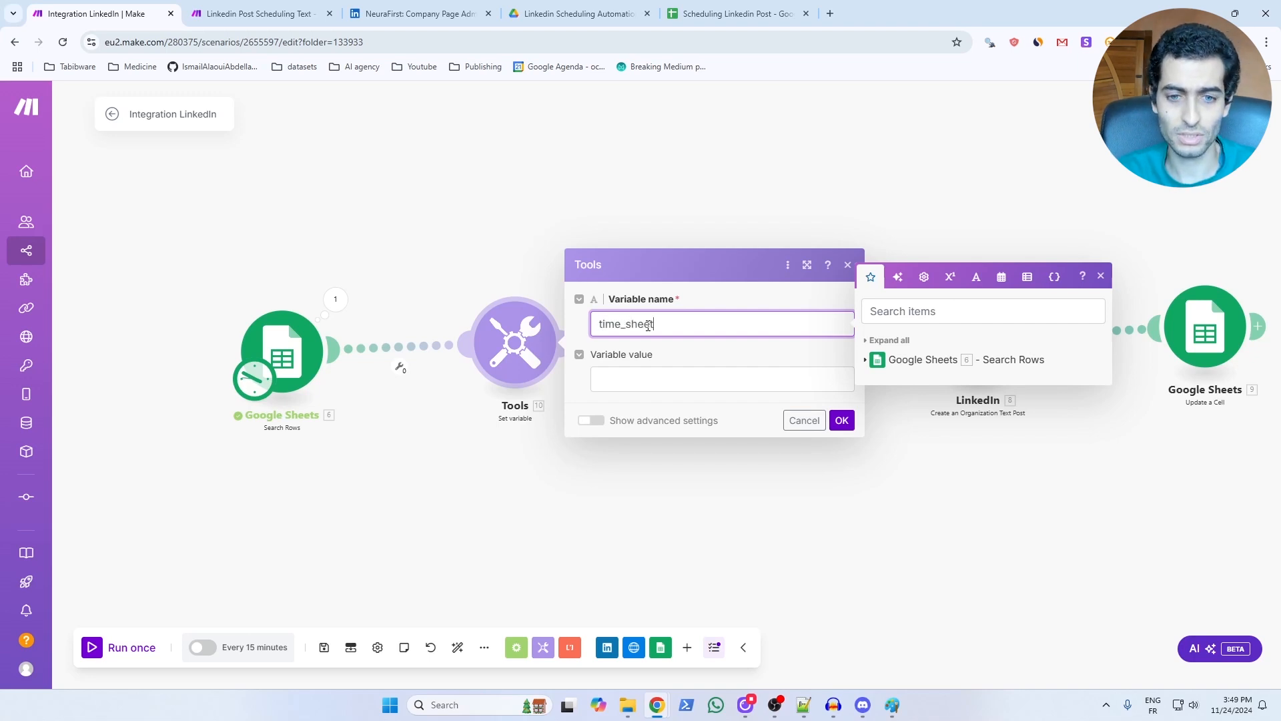
pyautogui.click(667, 379)
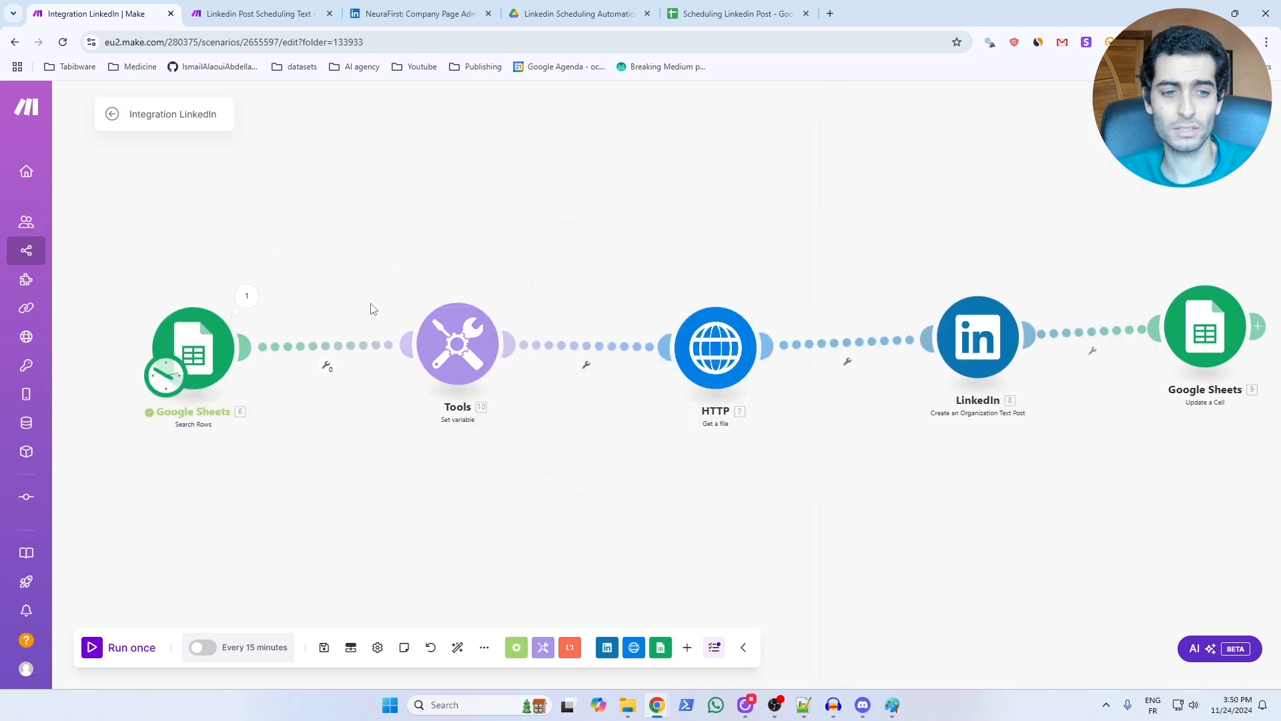
# Set up a filter between Search Rows and Set variable requiring Total number of bundles equal to 1.
pyautogui.click(379, 339)
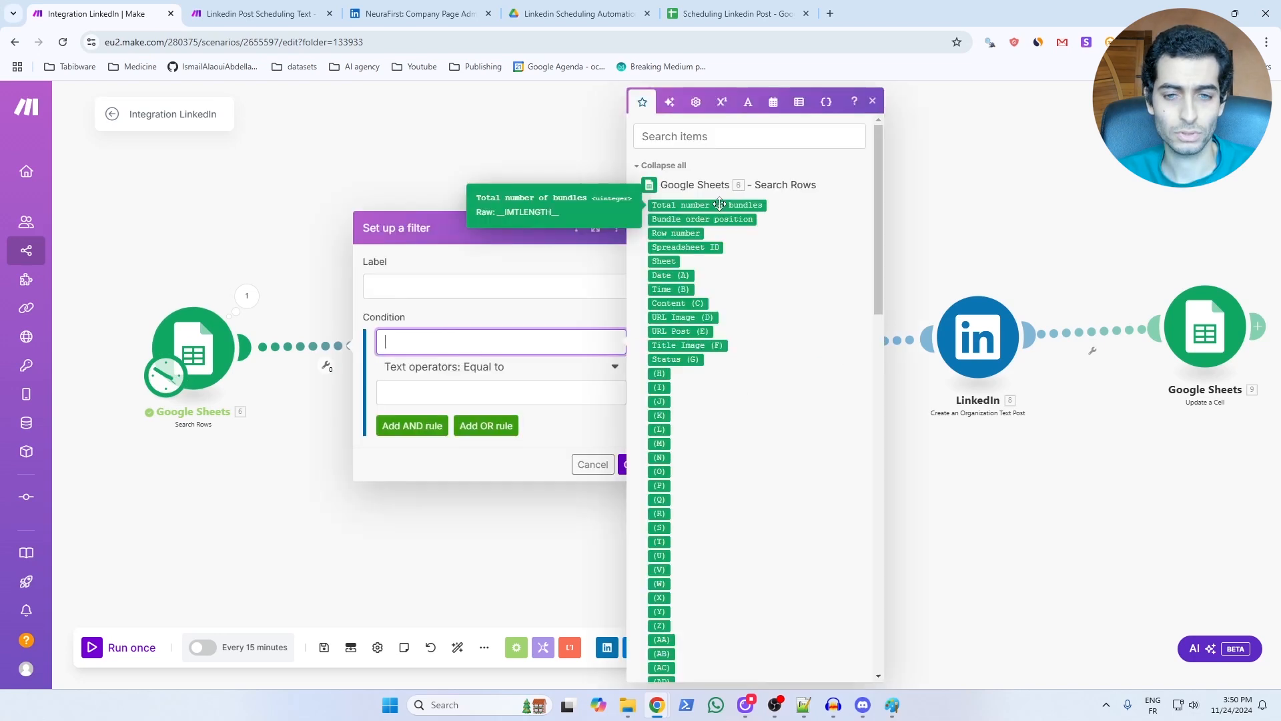
pyautogui.click(658, 206)
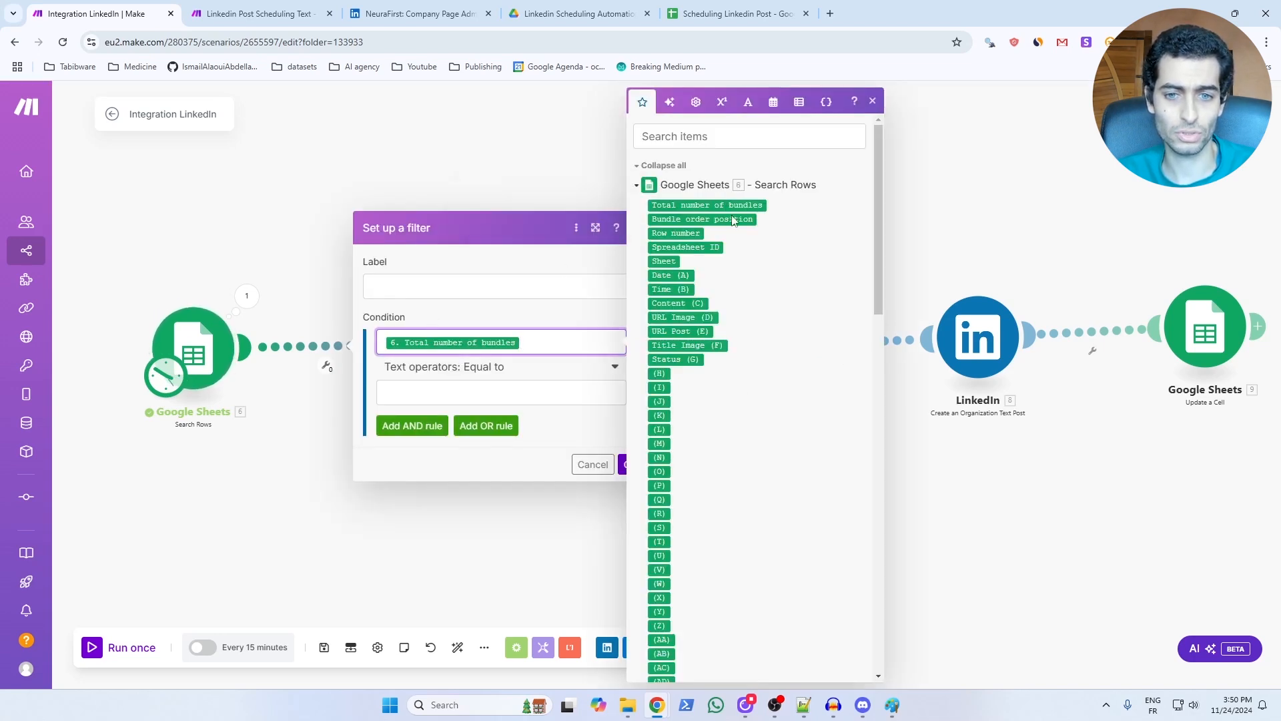
pyautogui.click(465, 392)
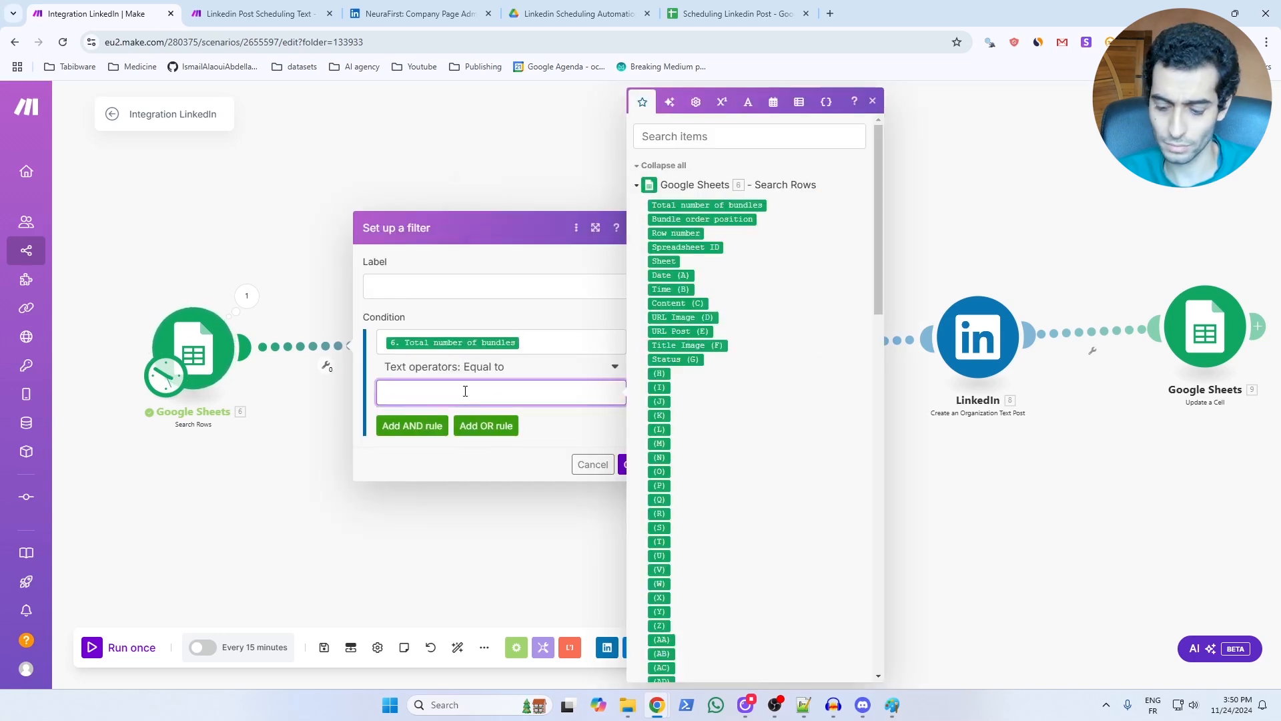
pyautogui.write('1')
pyautogui.click(623, 467)
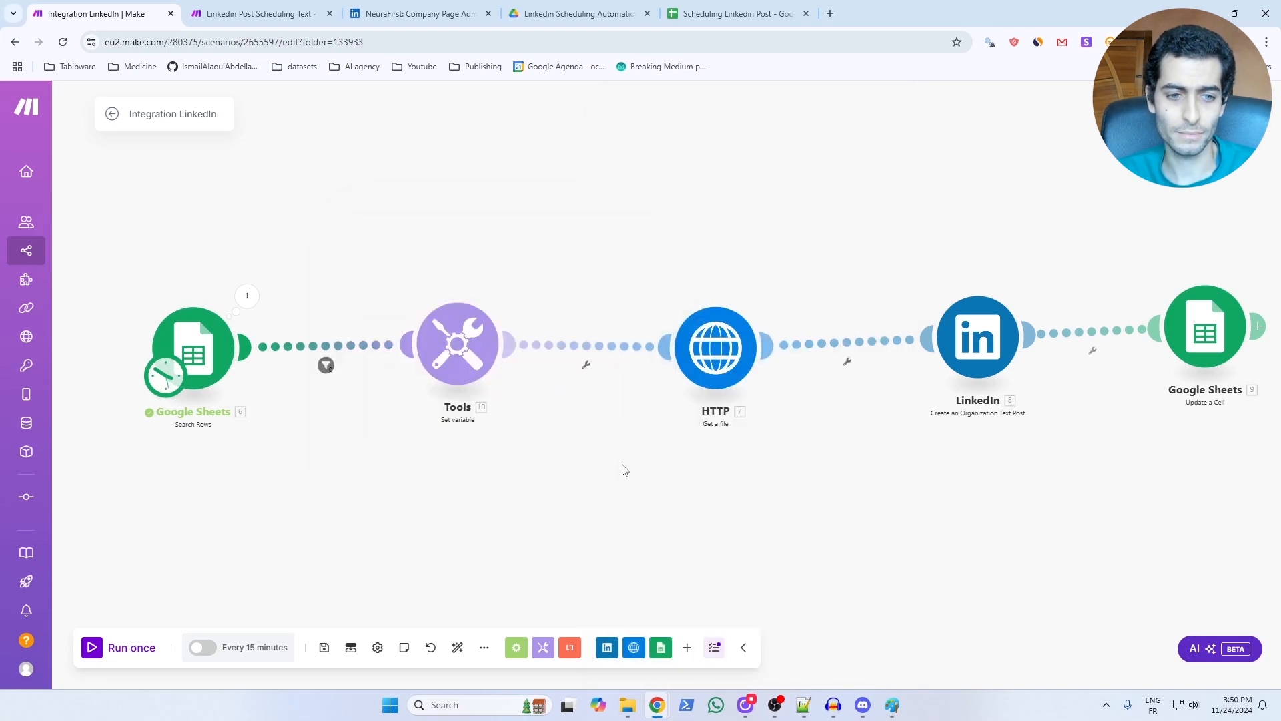
# Set up a filter between Set variable and HTTP requiring time_sheet to be less than now, using the time operator.
pyautogui.click(587, 367)
pyautogui.click(590, 378)
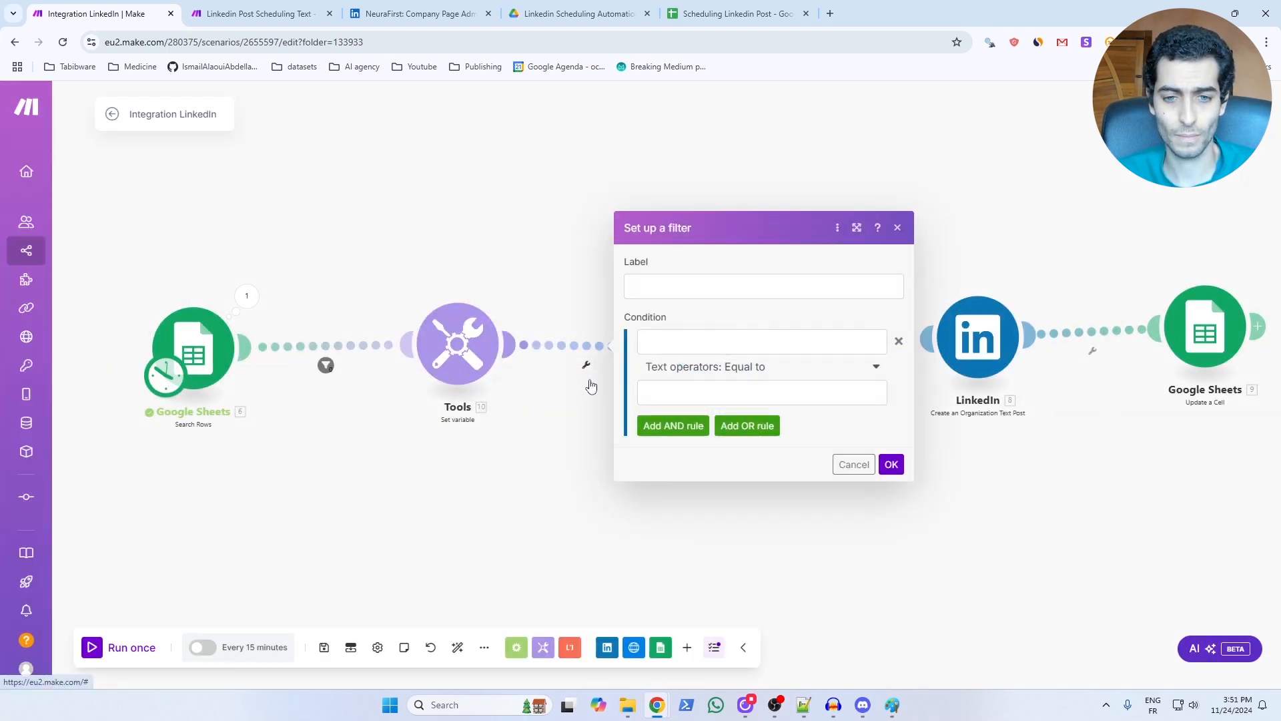
pyautogui.click(703, 340)
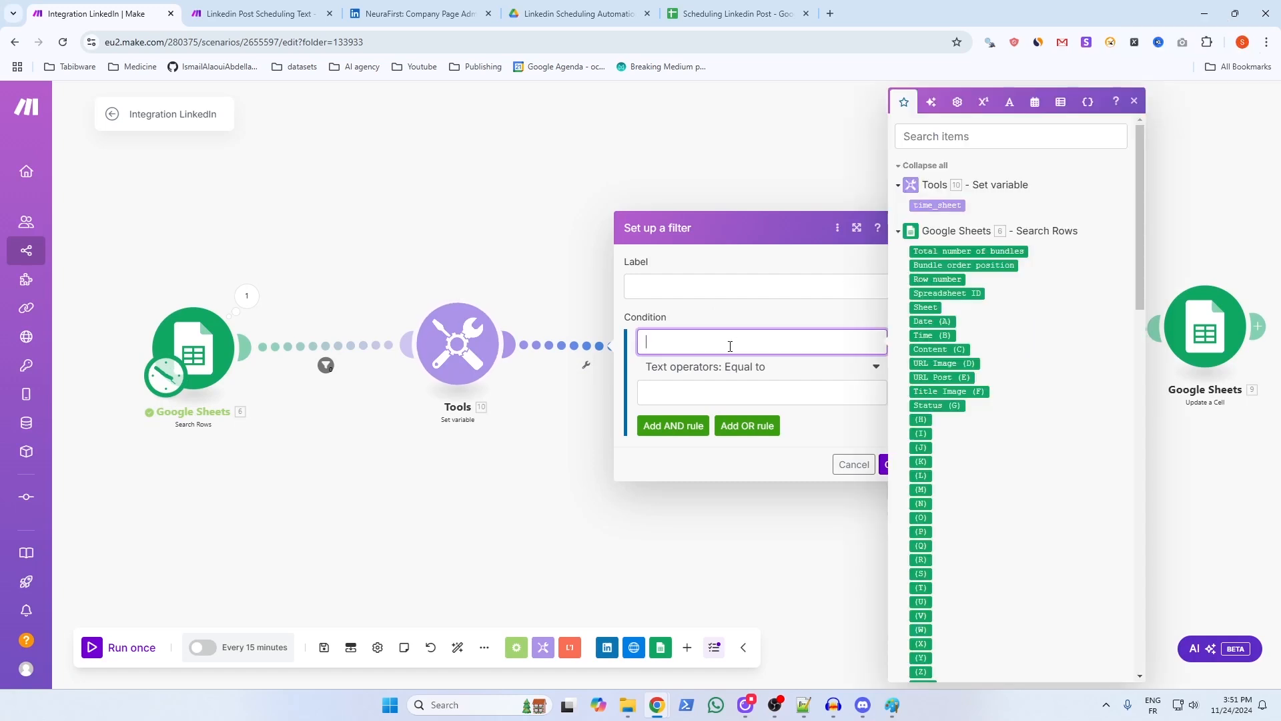
pyautogui.click(941, 206)
pyautogui.click(761, 366)
pyautogui.scroll(-8, 688, 548)
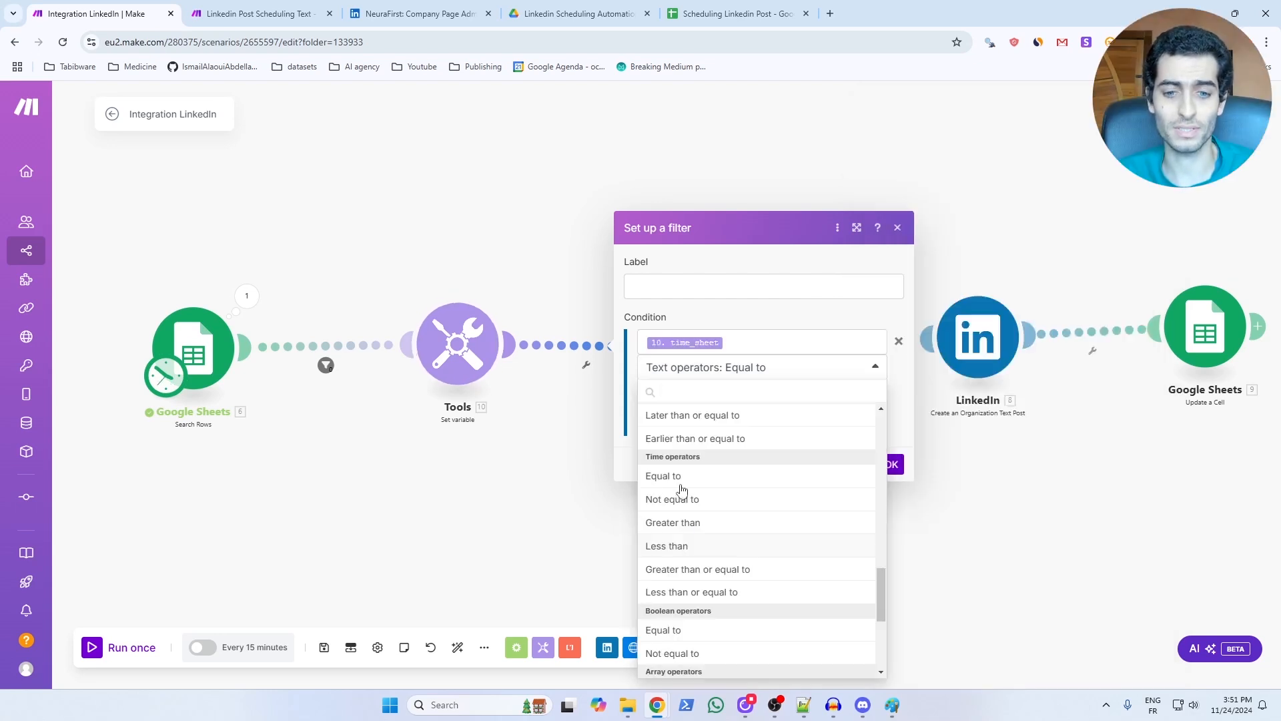
pyautogui.click(665, 547)
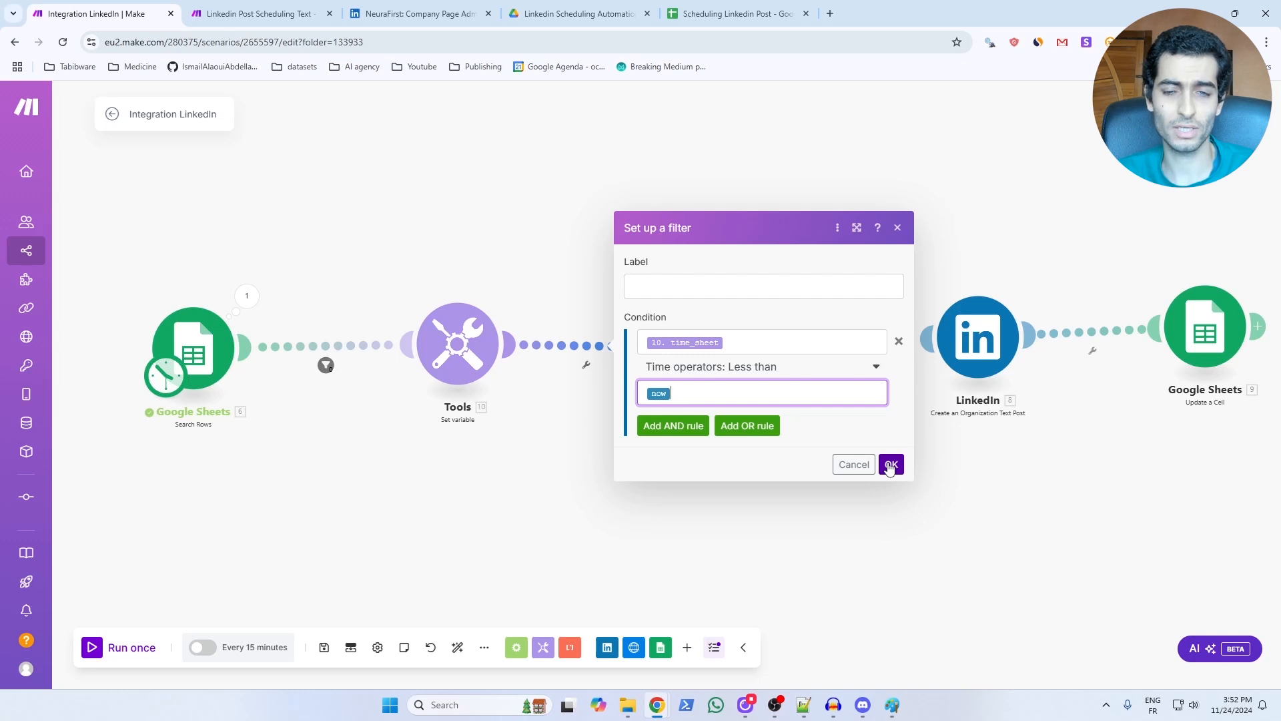
pyautogui.click(890, 464)
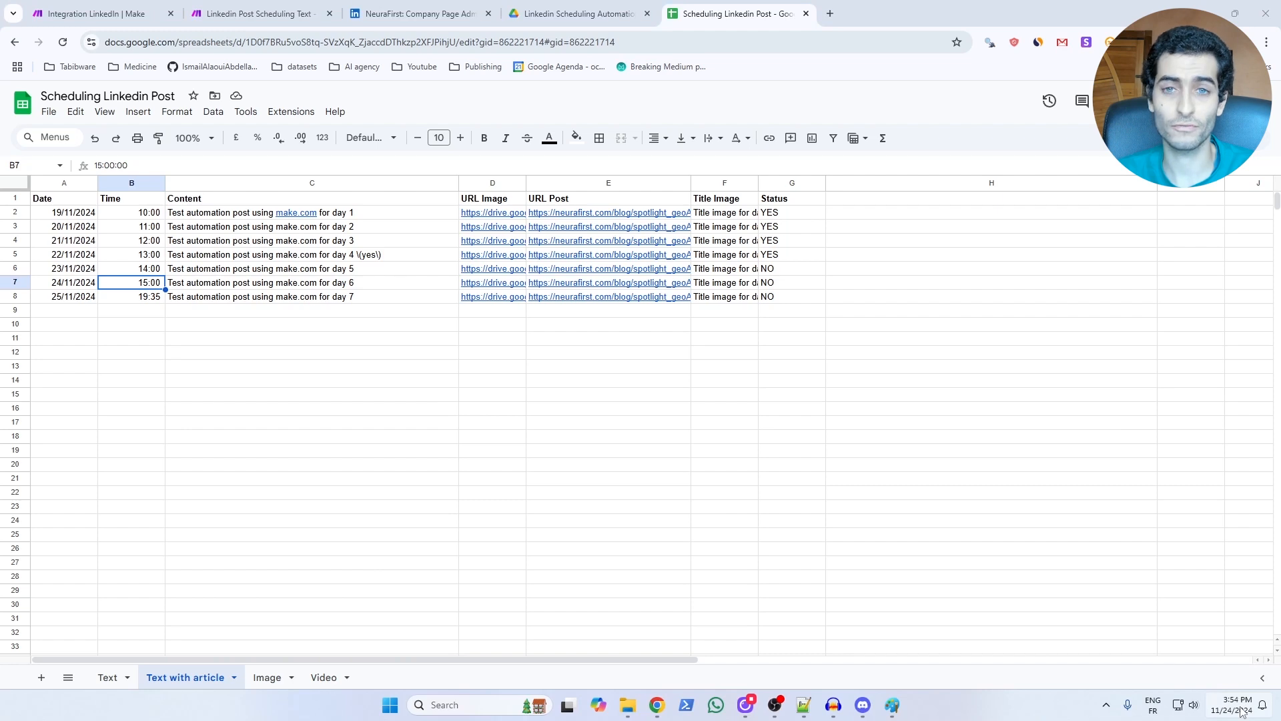
# Set the day 6 row's time to 17:00 in the "Text with article" sheet and run the scenario once.
pyautogui.click(149, 285)
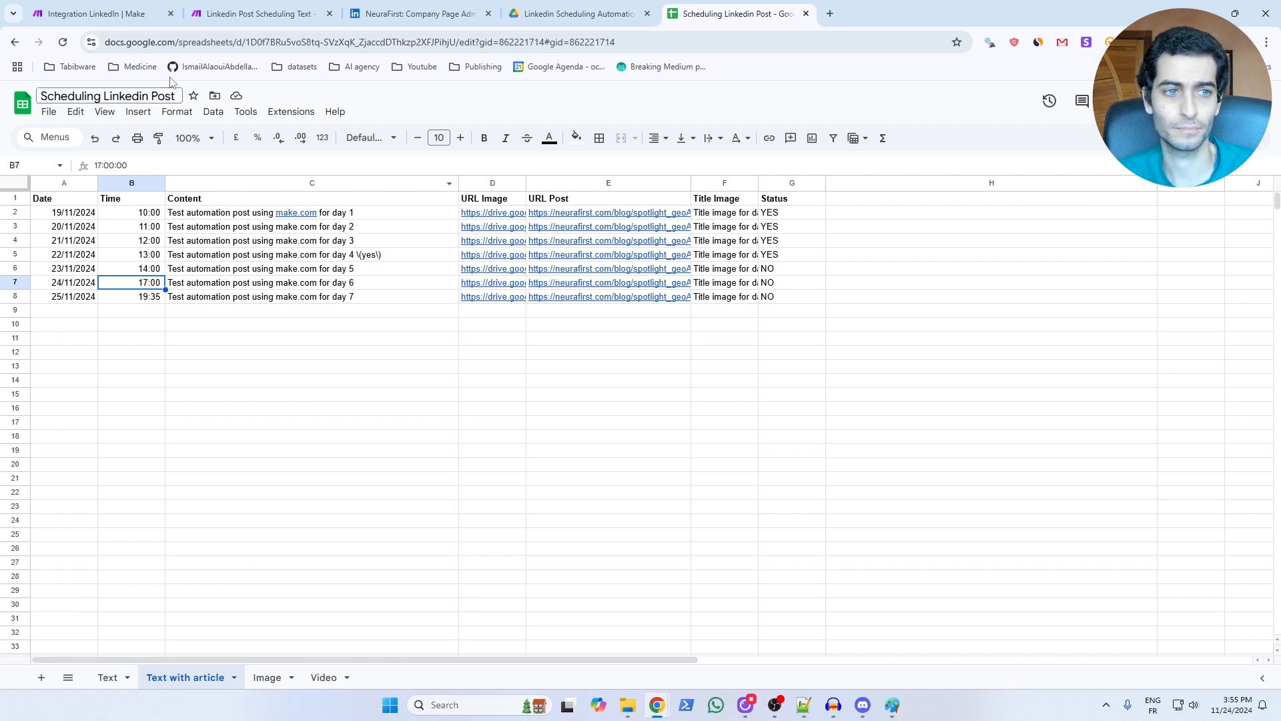
pyautogui.click(114, 17)
pyautogui.click(92, 649)
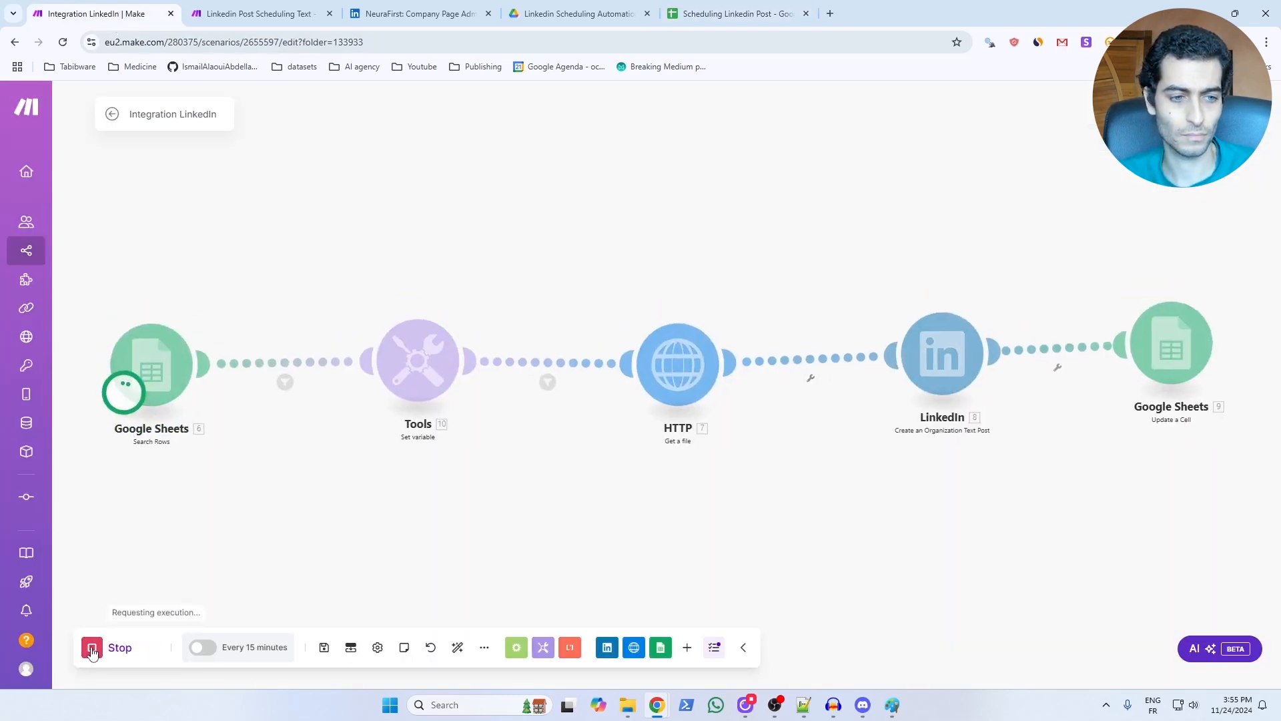
# Inspect the results of both filters and the Search Rows output bundle from the run.
pyautogui.click(289, 392)
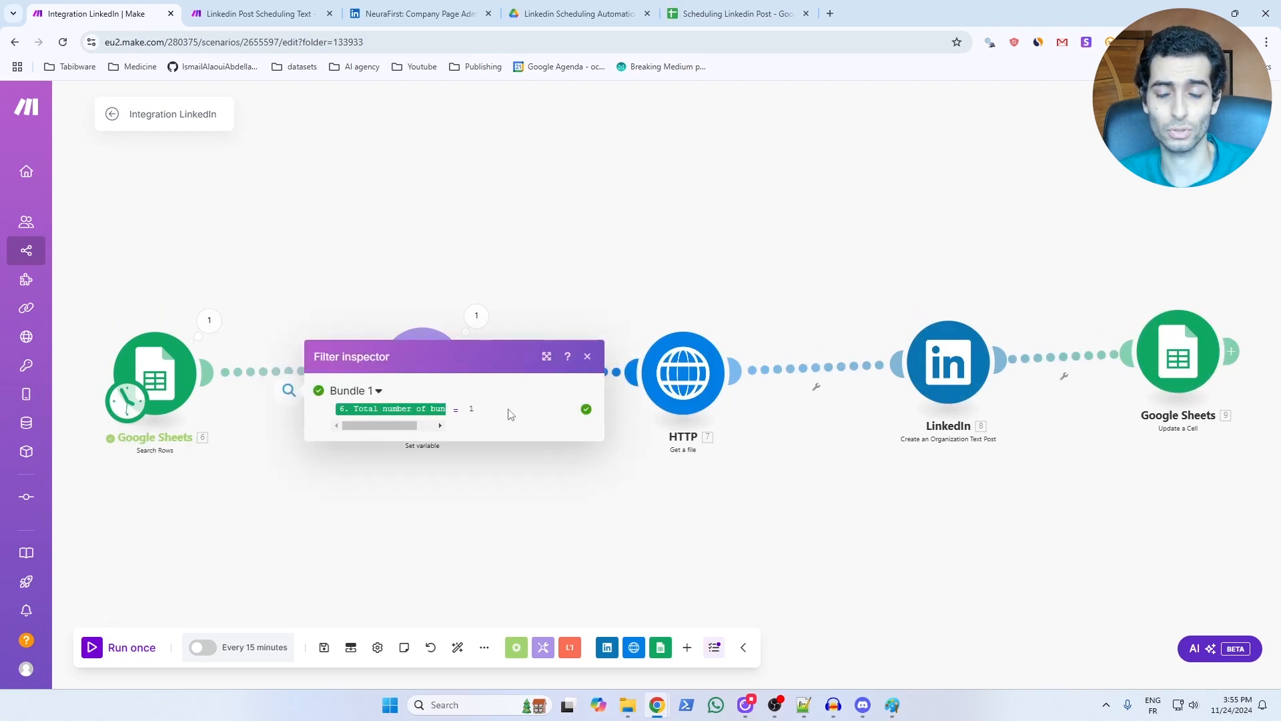
pyautogui.click(588, 356)
pyautogui.click(209, 320)
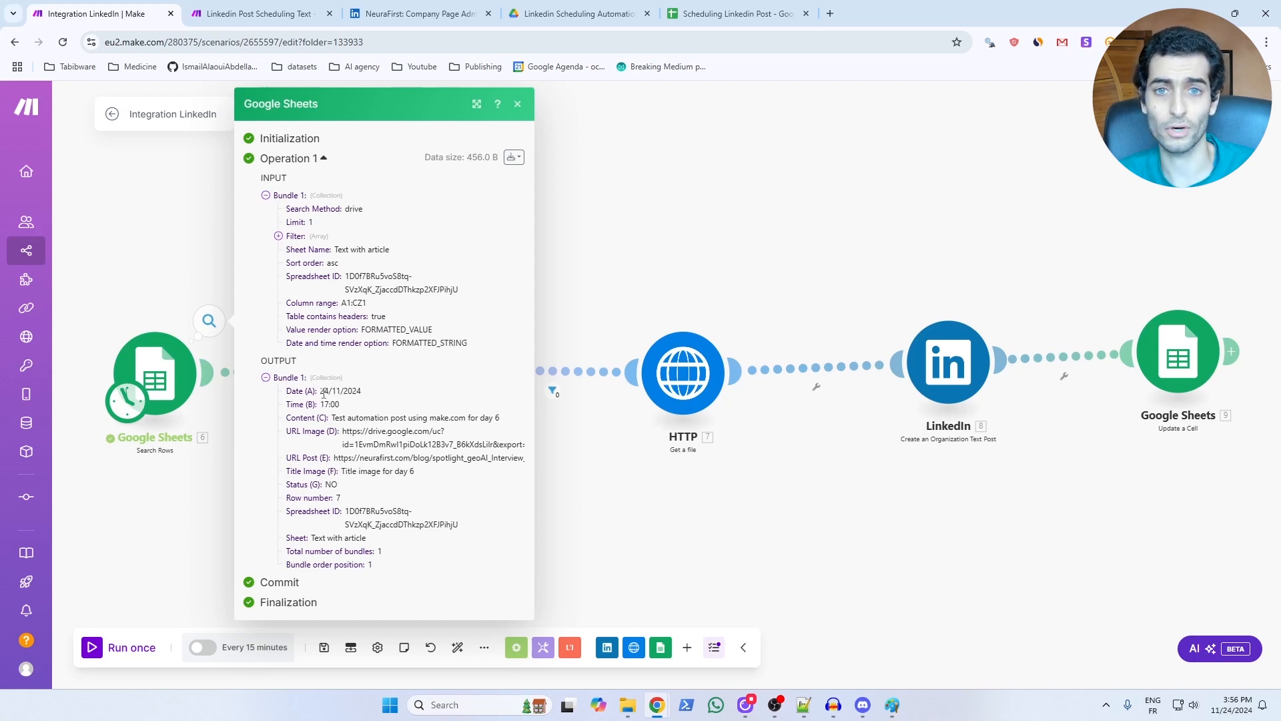
pyautogui.click(553, 424)
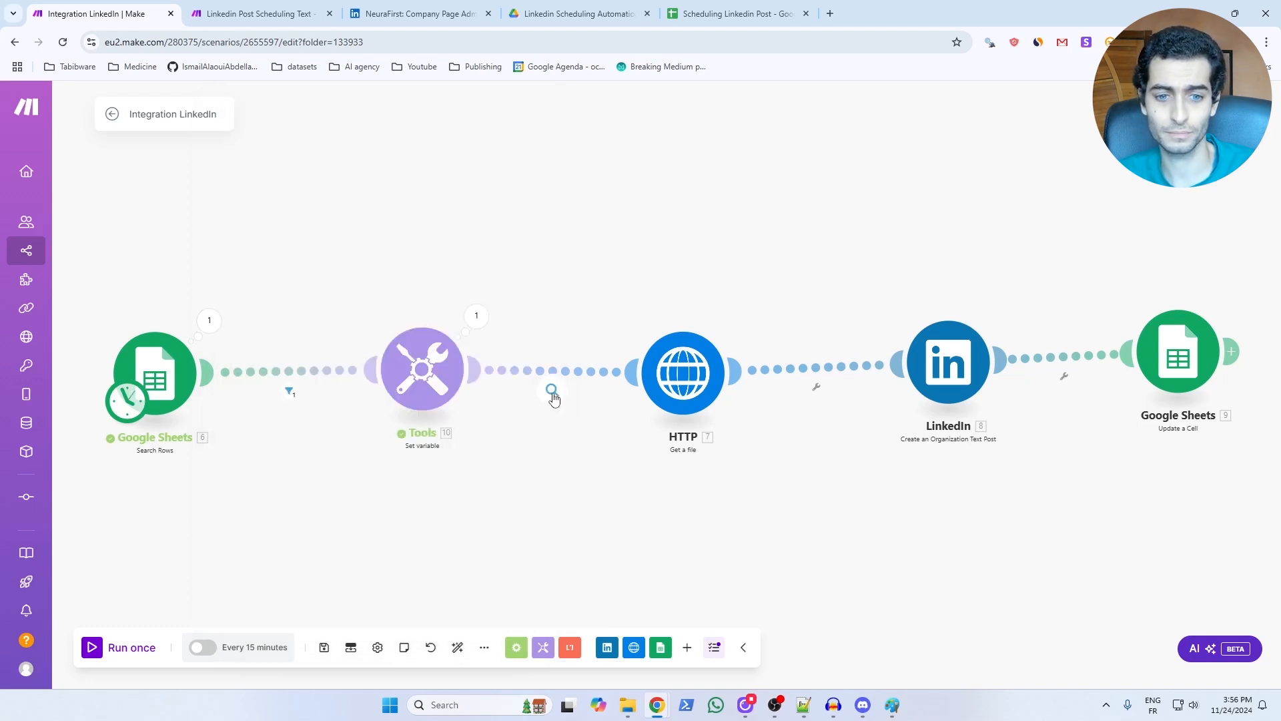
pyautogui.click(552, 392)
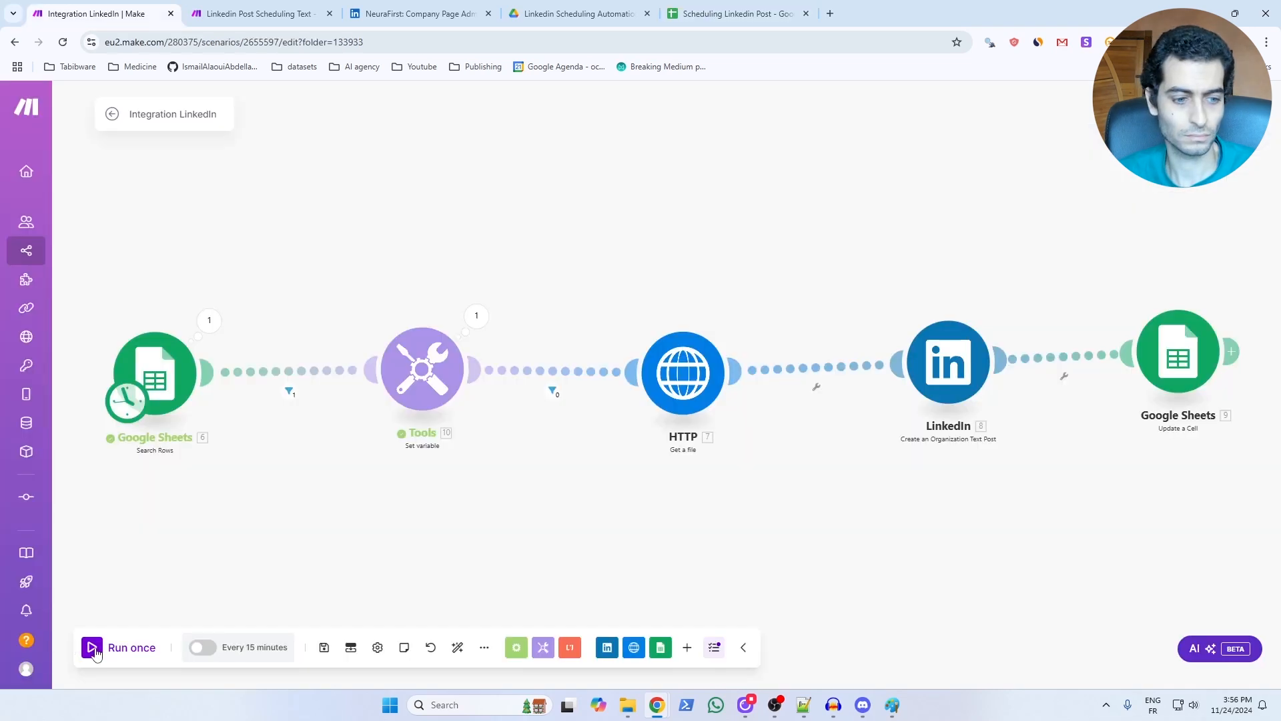
# Run the scenario once and highlight the reserved-character search string in the LinkedIn module's Content help text.
pyautogui.click(94, 647)
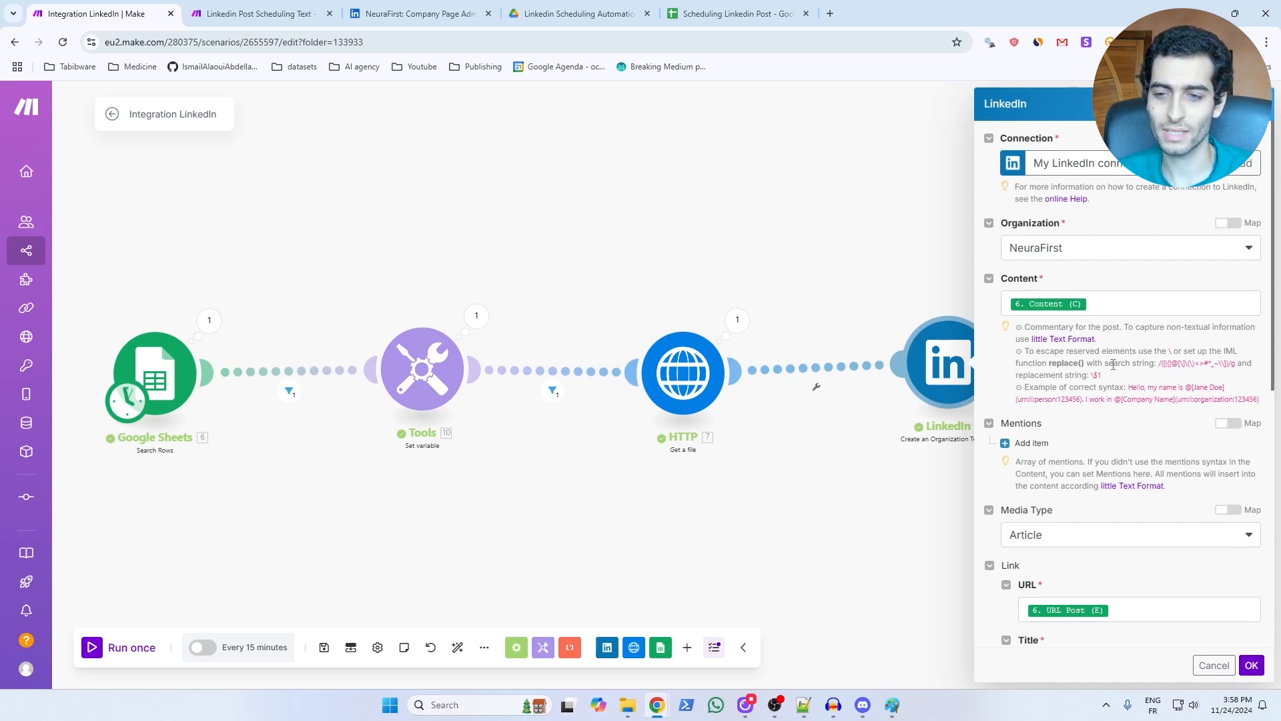
pyautogui.moveTo(1160, 363); pyautogui.dragTo(1237, 366)
pyautogui.click(1178, 366)
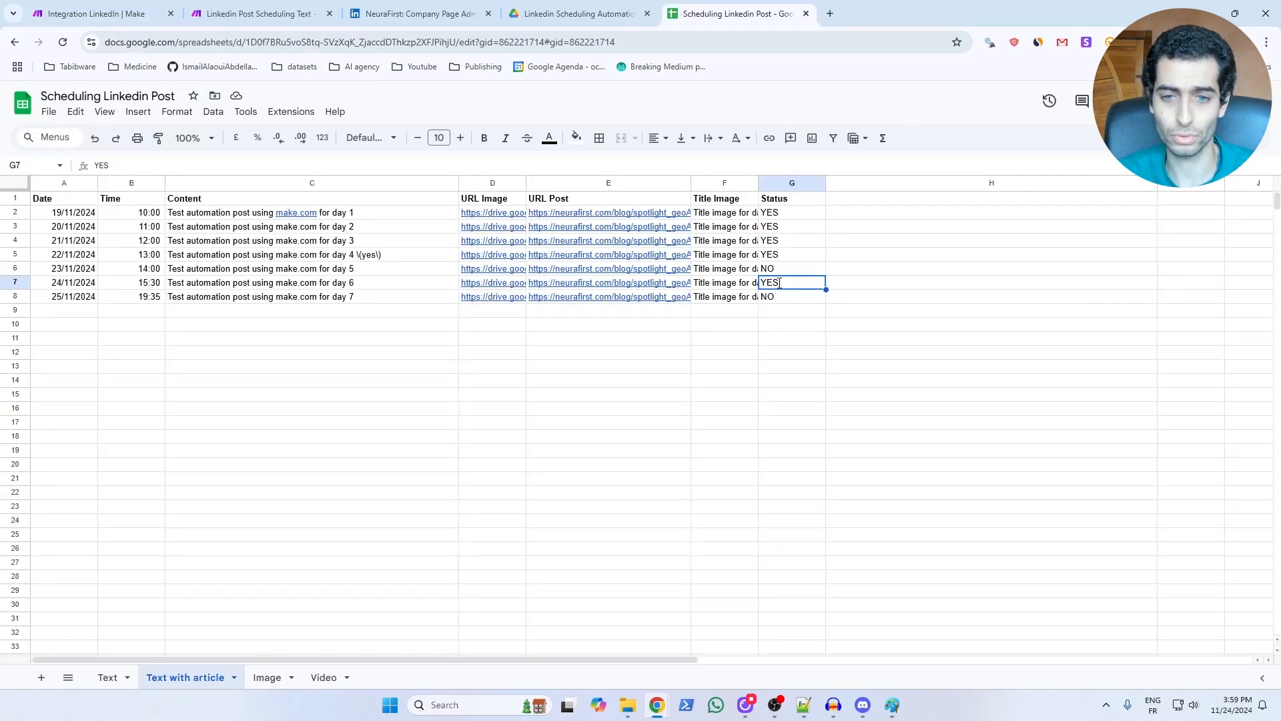
# Set the day 6 row's status to NO, append "(some content)" to its content and run the scenario once.
pyautogui.write('NO')
pyautogui.doubleClick(362, 281)
pyautogui.write('(')
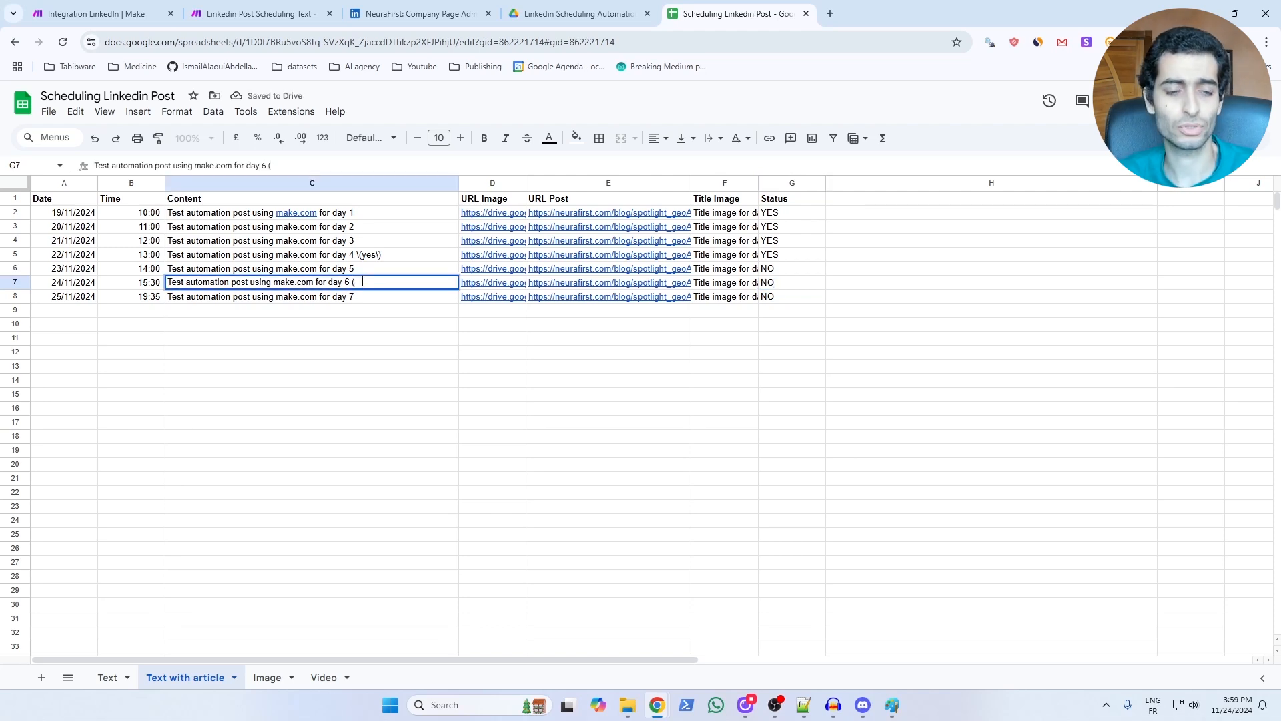
pyautogui.write('some content')
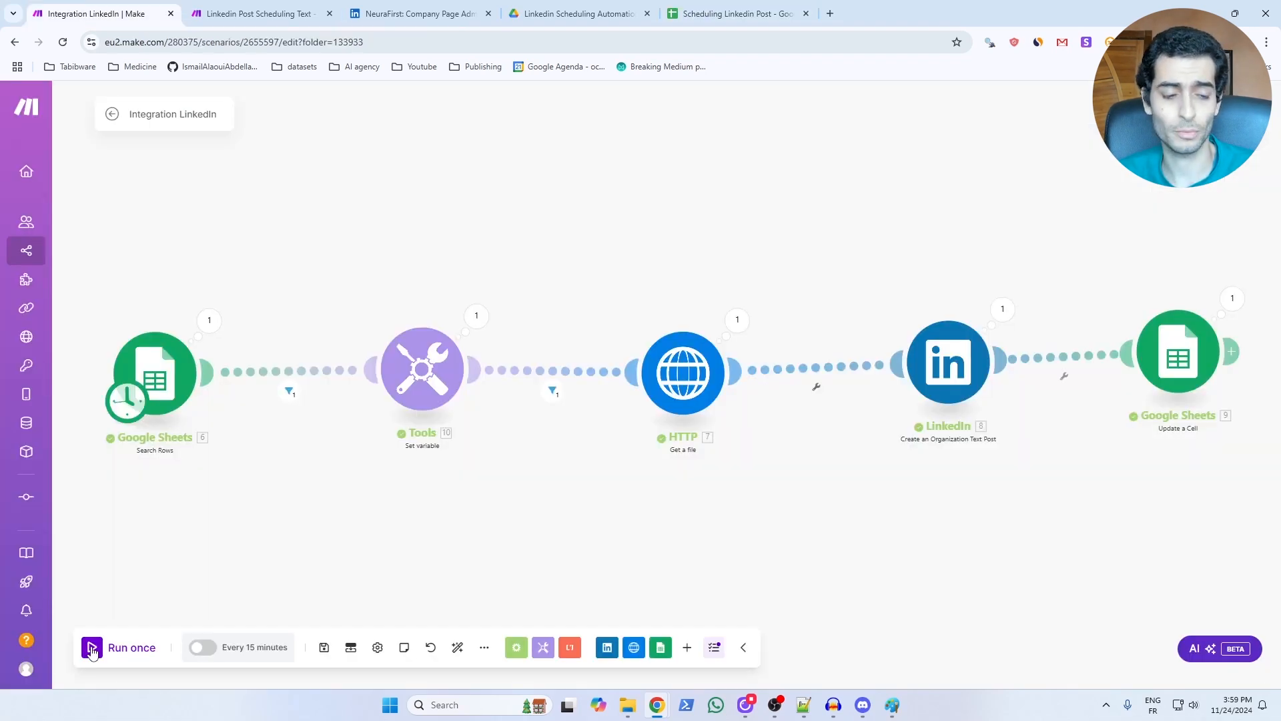
pyautogui.click(92, 648)
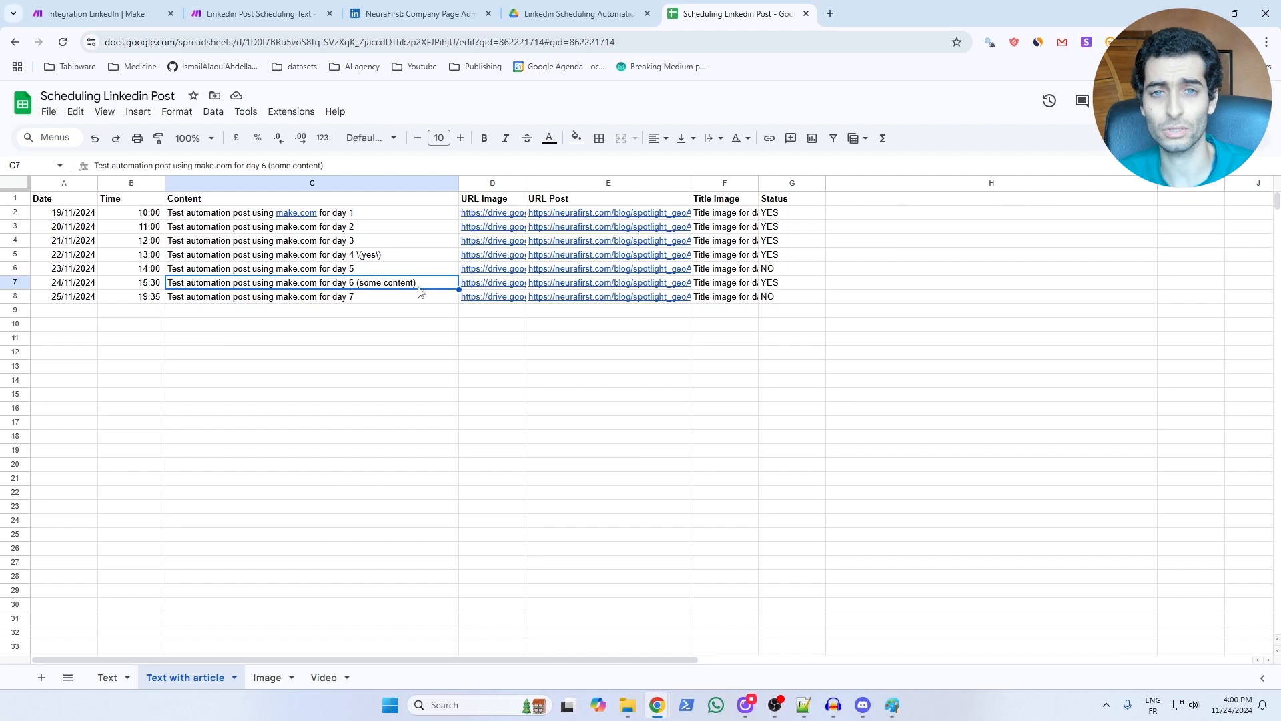
# Examine the day 6 content cell and the guidance on escaping reserved characters in the LinkedIn module's settings.
pyautogui.doubleClick(372, 289)
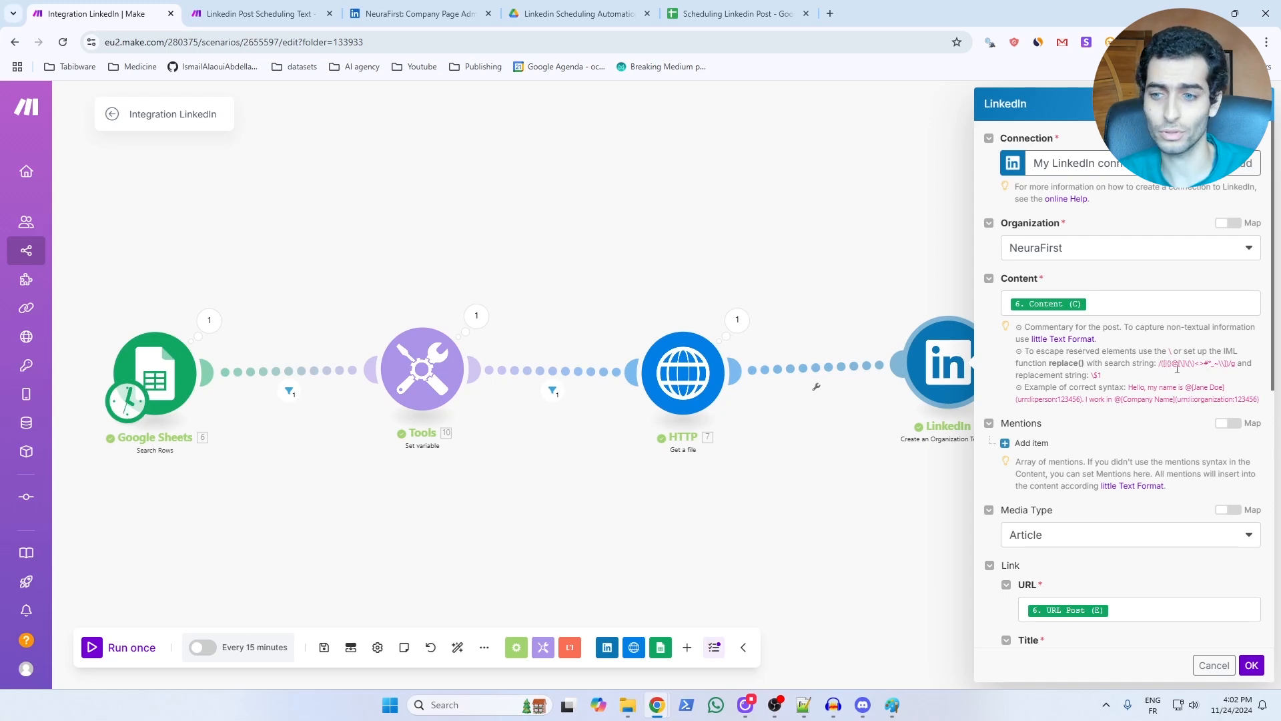
pyautogui.scroll(-2, 1178, 368)
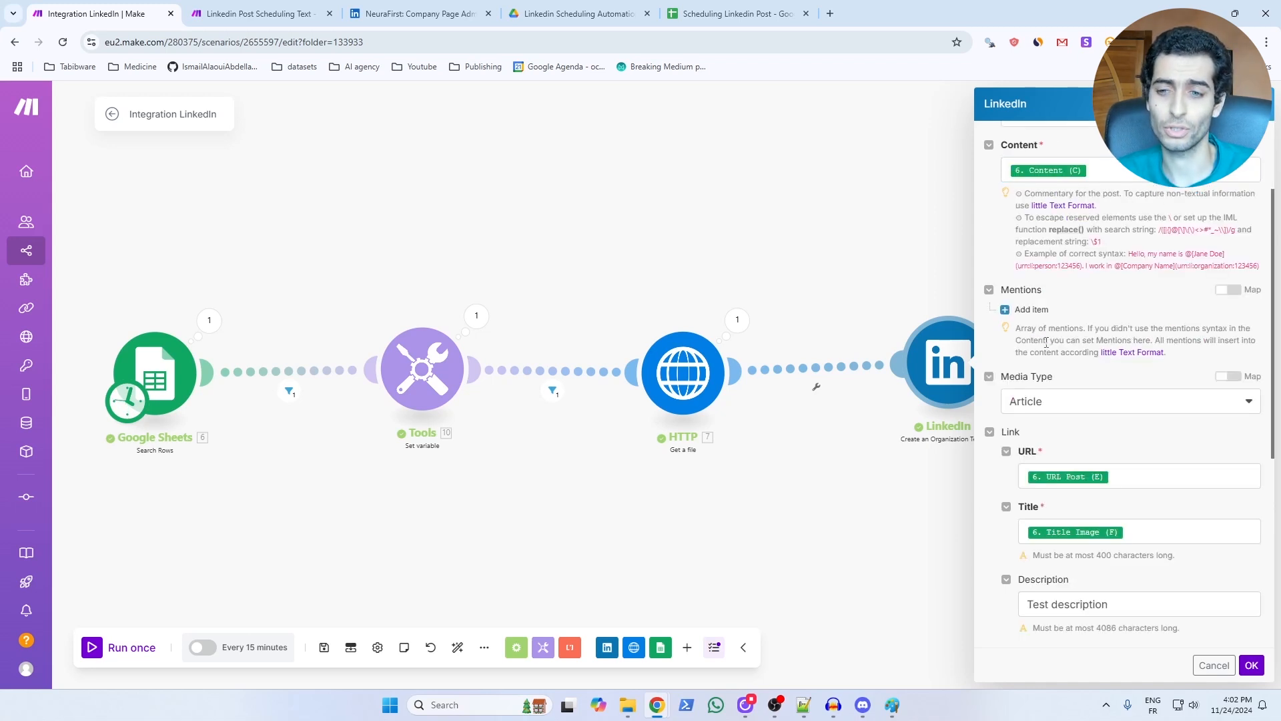